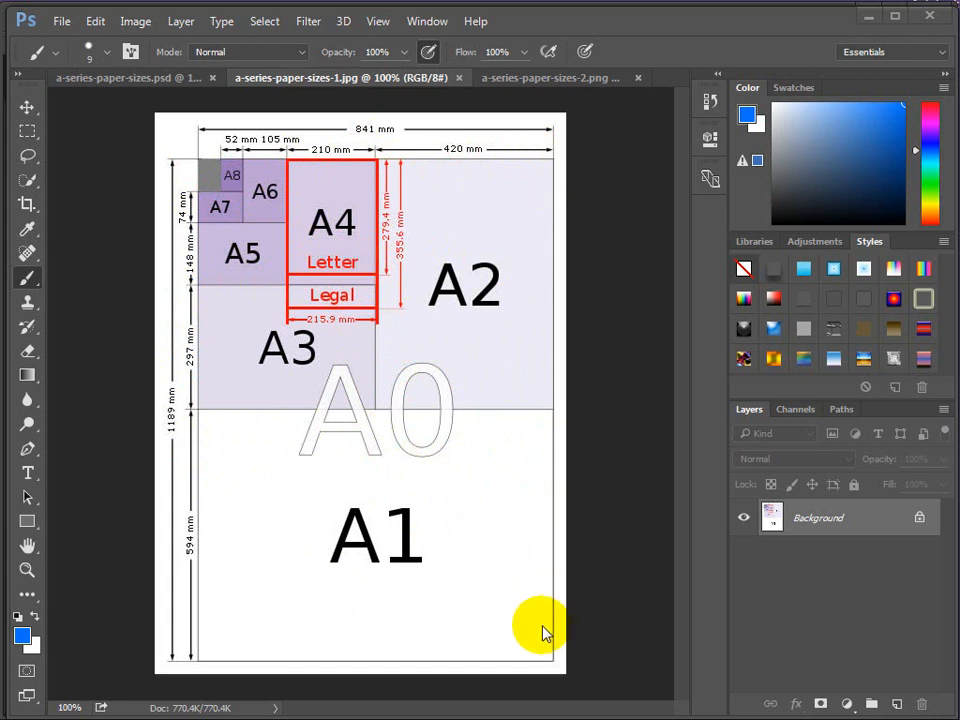
Step: Examine the second A-series diagram, and show Layer 2 in a-series-paper-sizes.psd to compare the smaller sheet with A1
left_click(516, 80)
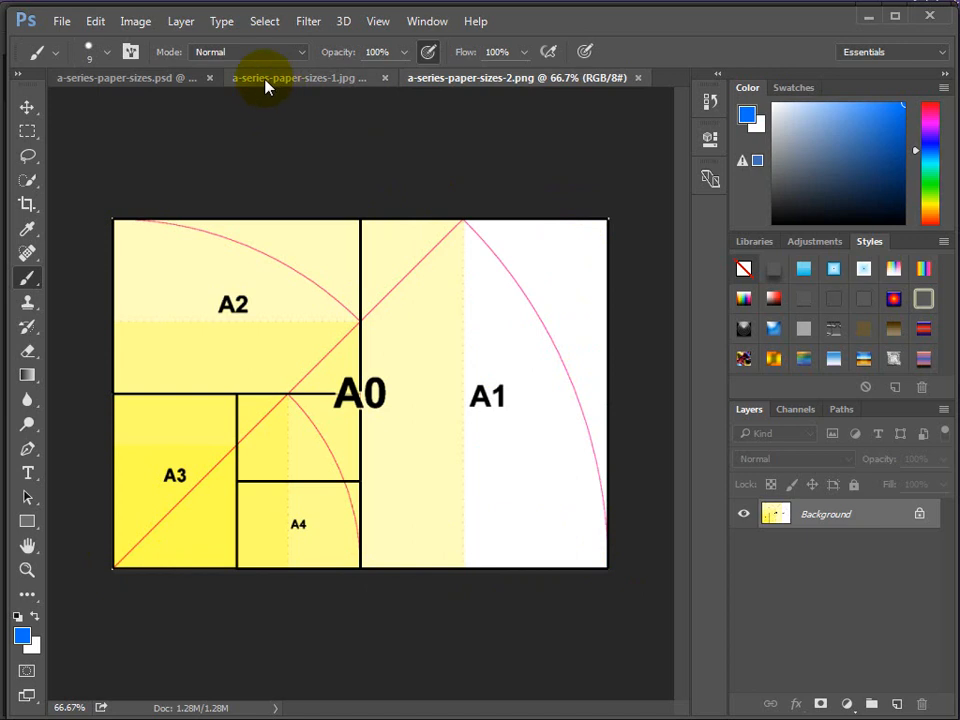
left_click(139, 80)
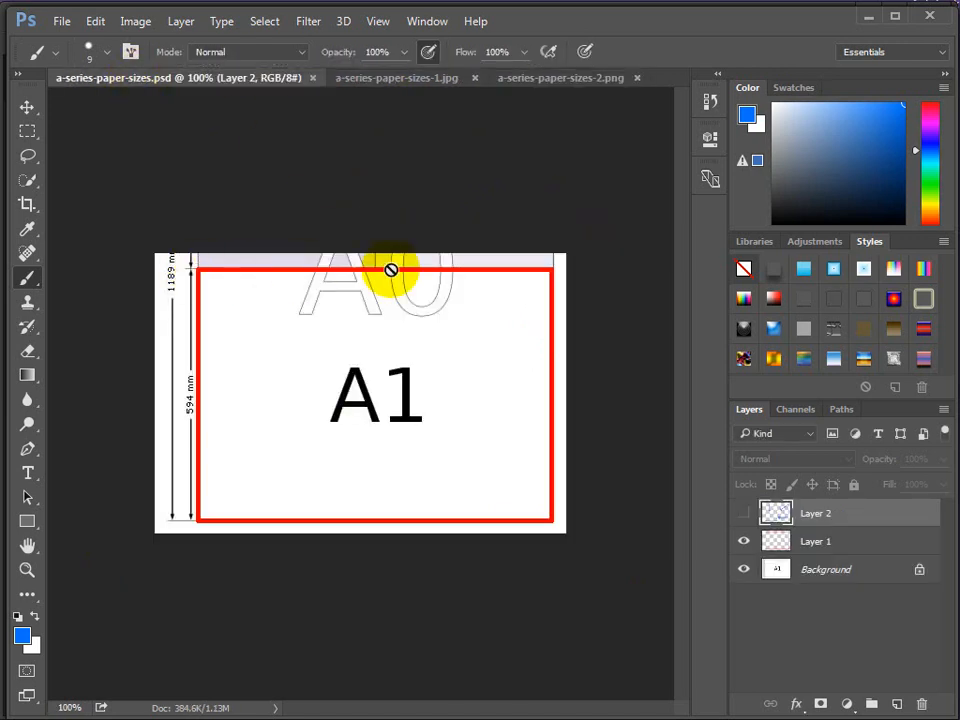
left_click(743, 516)
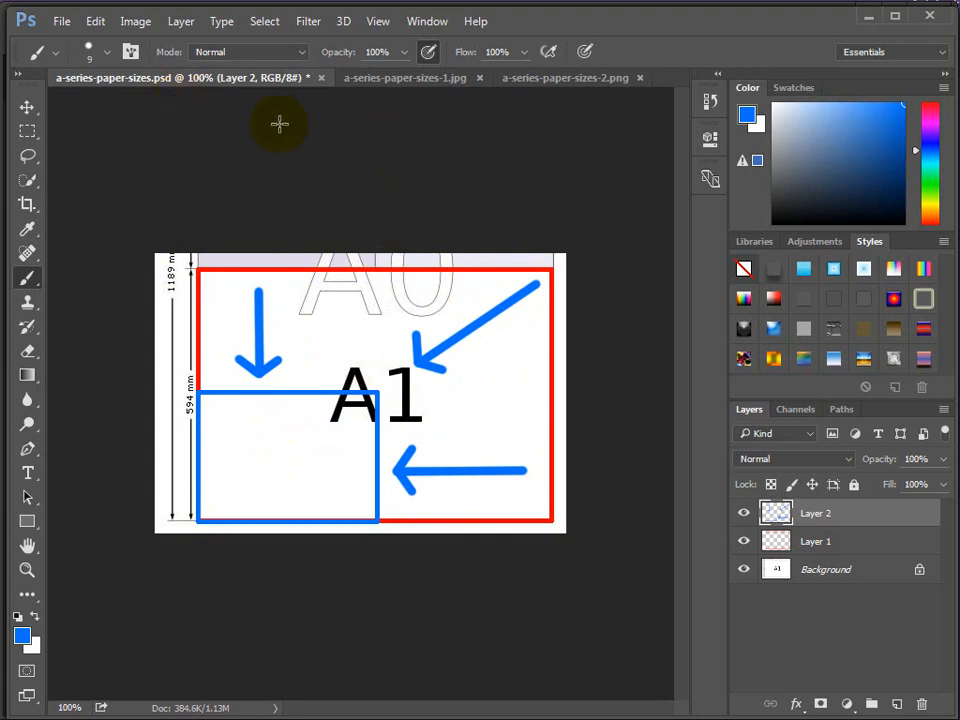
Step: Switch to InDesign and start a new print document with facing pages turned off and landscape orientation
left_click(870, 22)
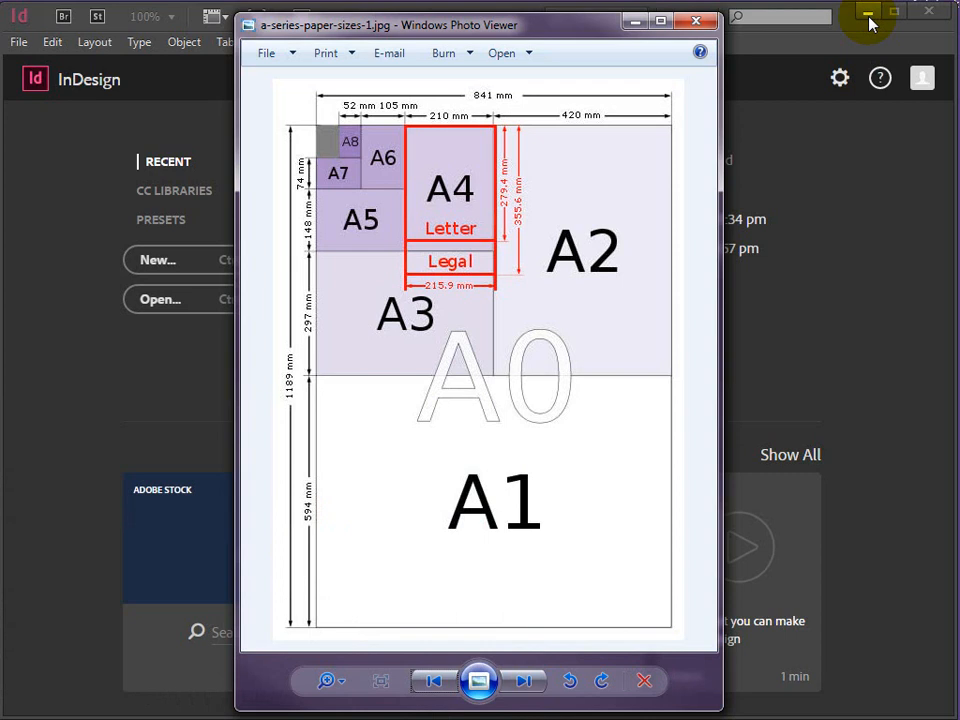
left_click(692, 21)
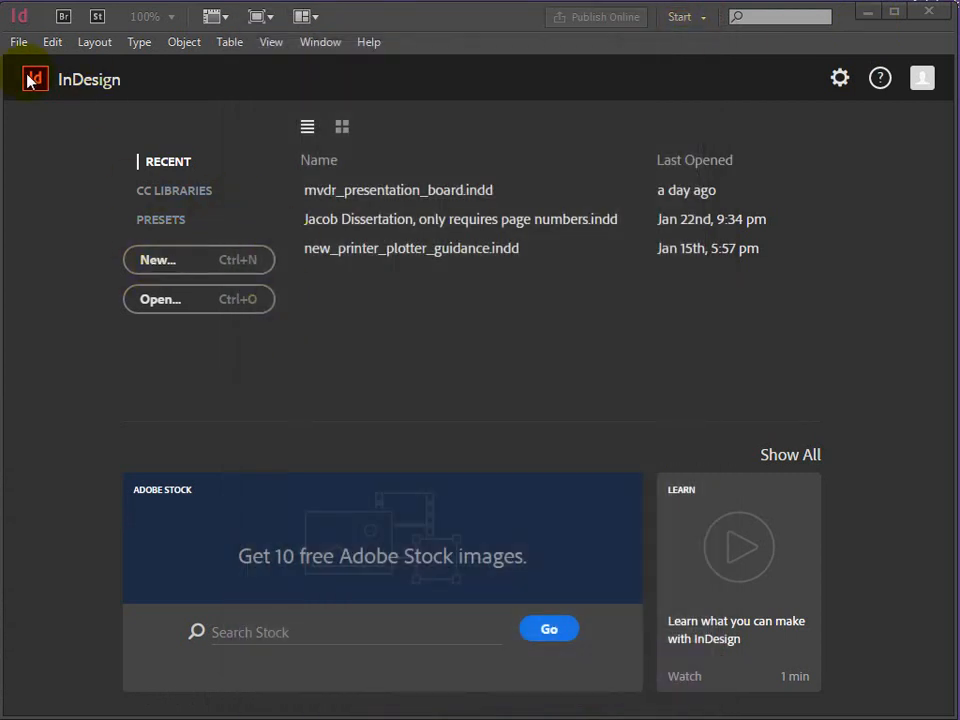
left_click(157, 265)
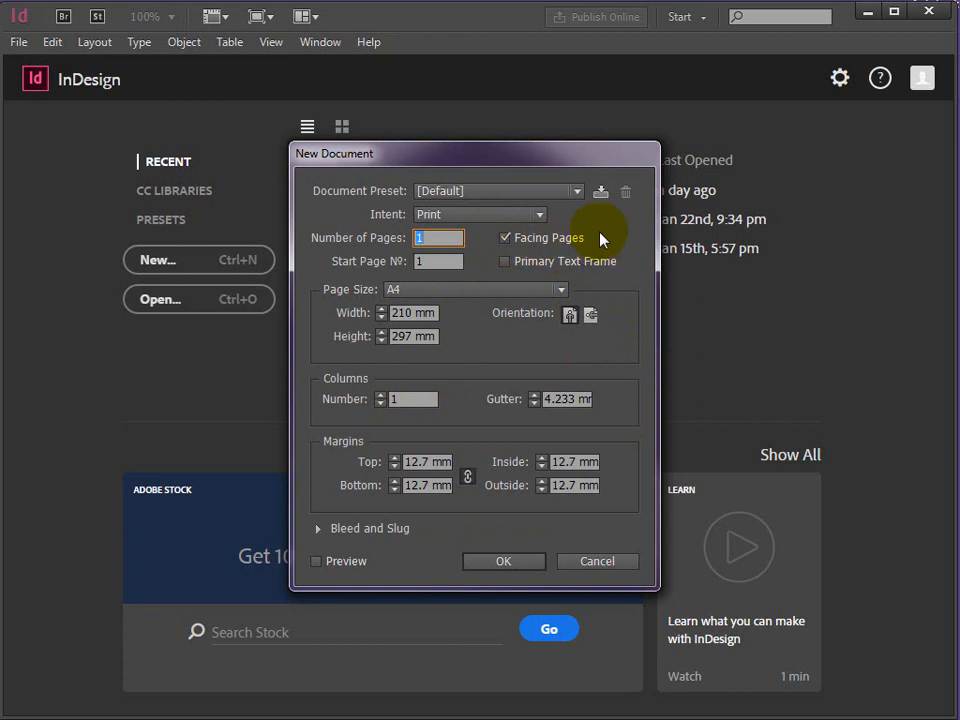
left_click(505, 239)
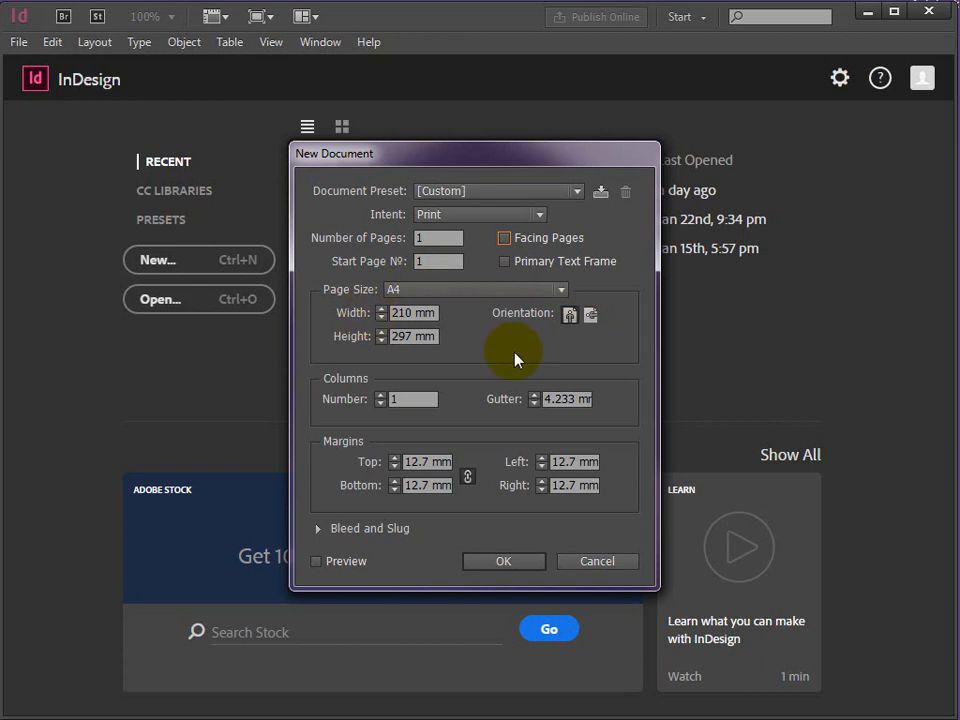
left_click(592, 316)
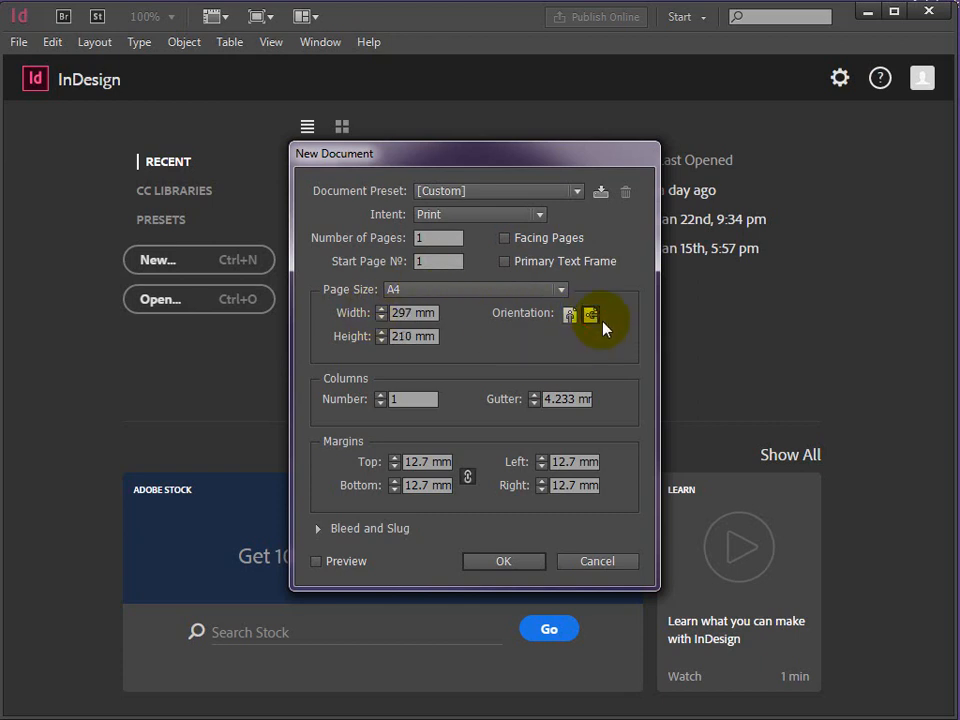
Step: Start a custom page size for the new document and name it A1
left_click(562, 292)
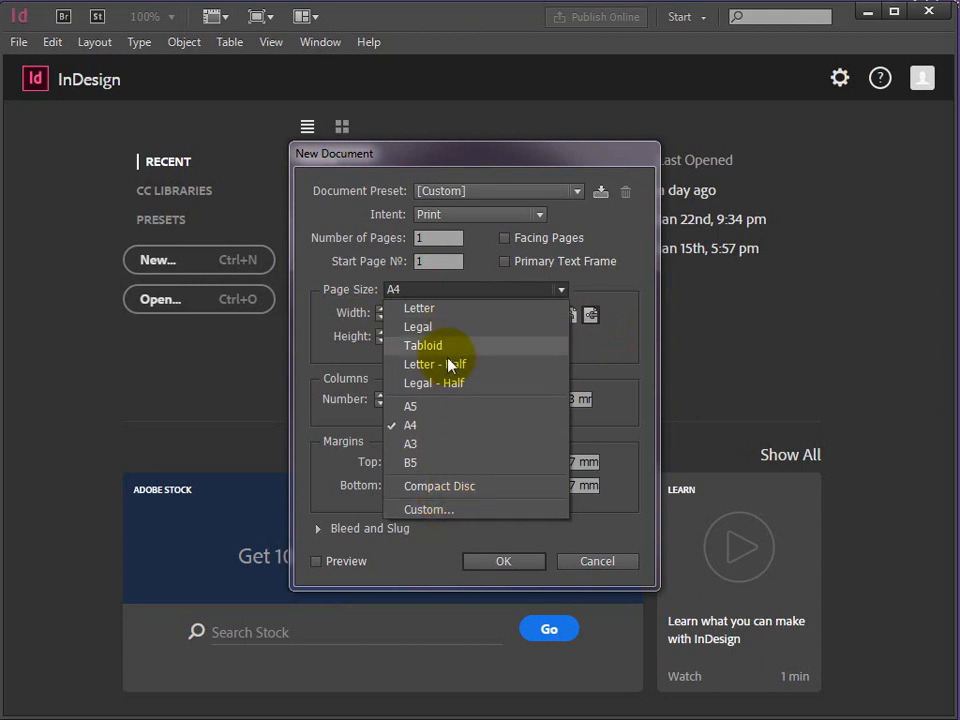
left_click(427, 511)
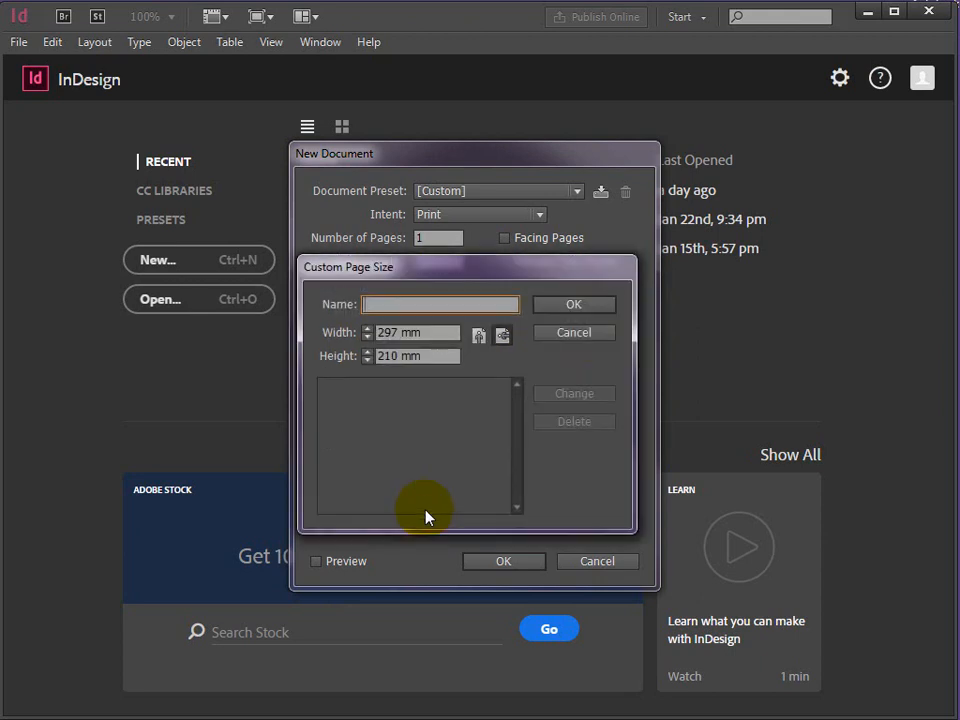
mouse_move(446, 277)
left_mouse_down()
mouse_move(446, 261)
mouse_move(454, 269)
left_mouse_up()
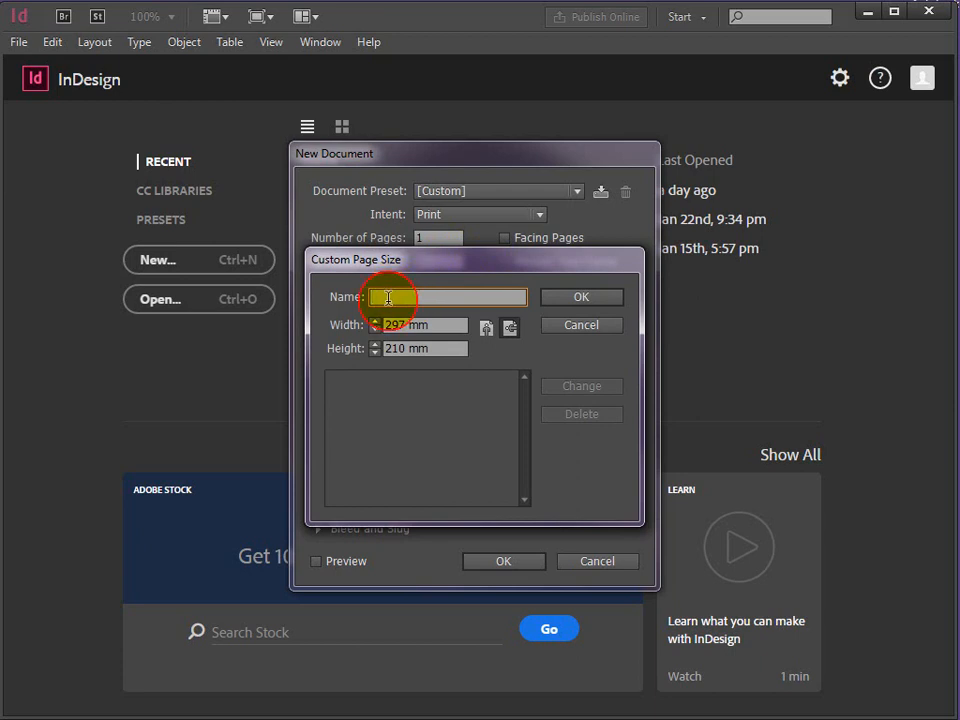
type("a1")
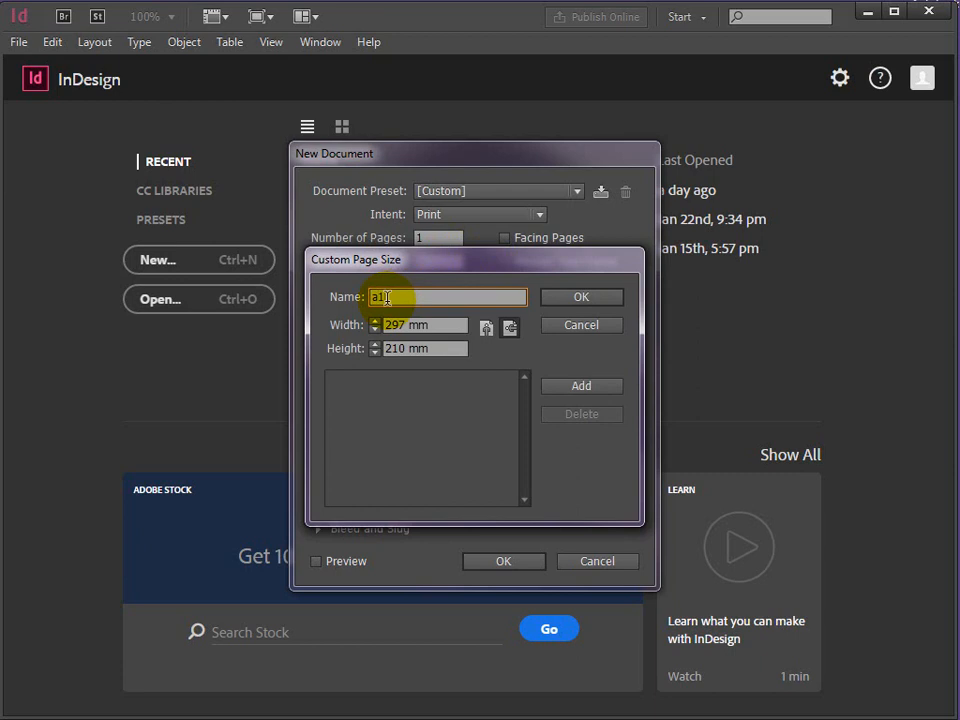
key("BackSpace")
key("BackSpace")
type("A")
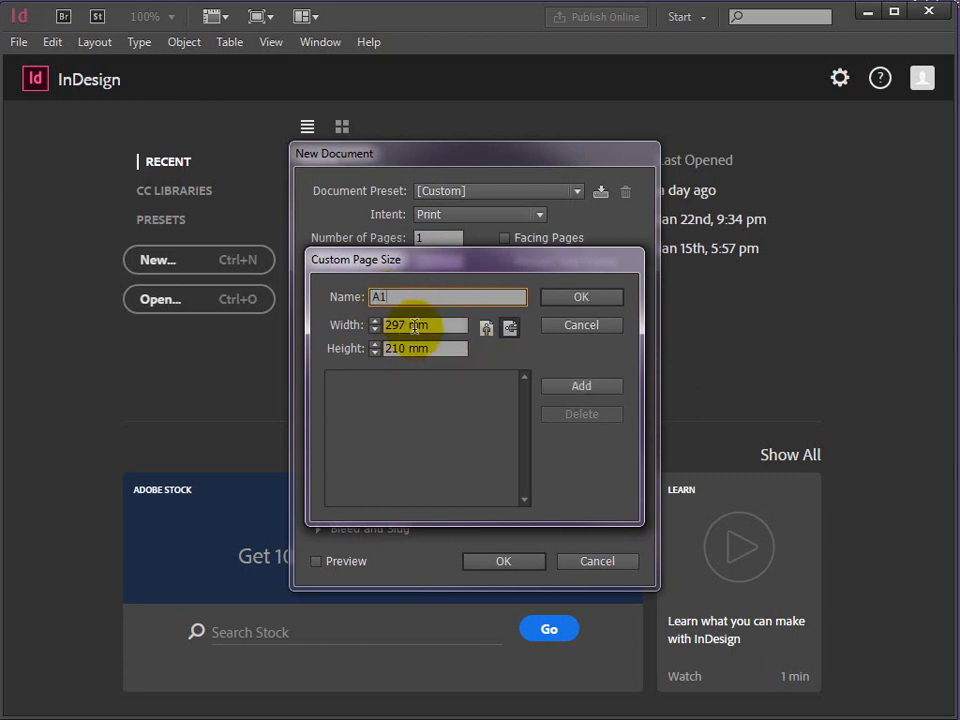
Step: Set the custom page size to 840 mm wide by 594 mm high and create the document with it
double_click(398, 325)
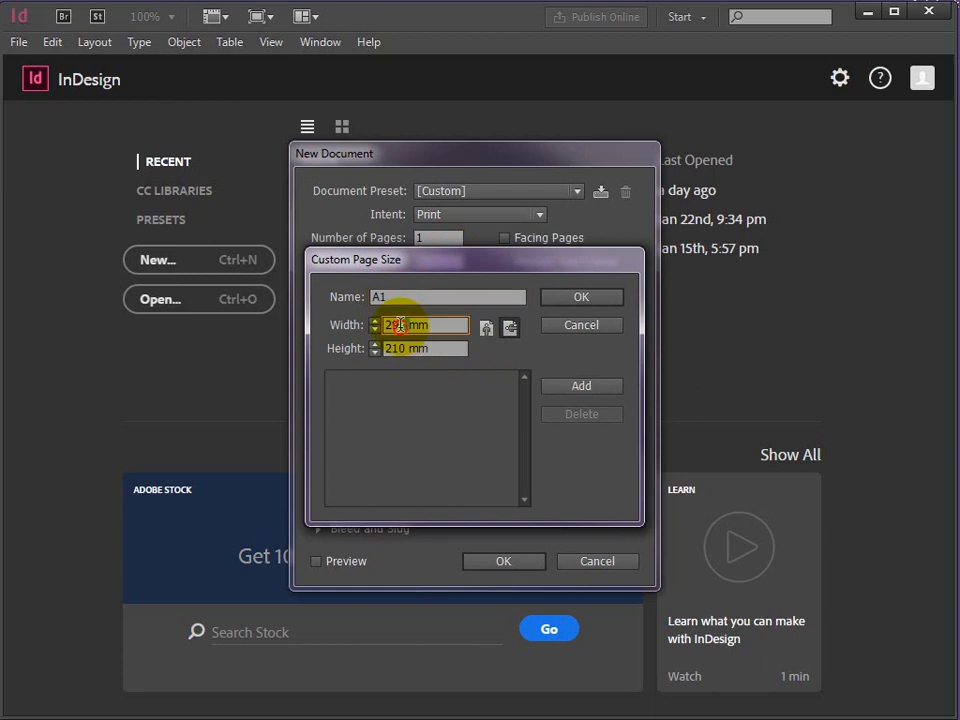
type("840")
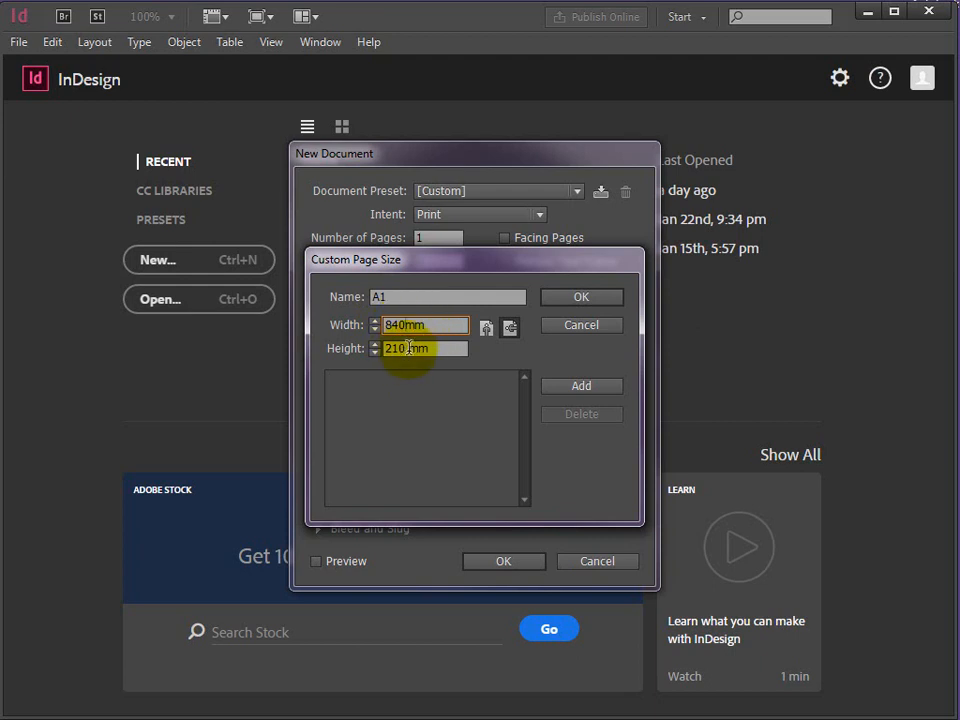
left_click(407, 348)
double_click(395, 348)
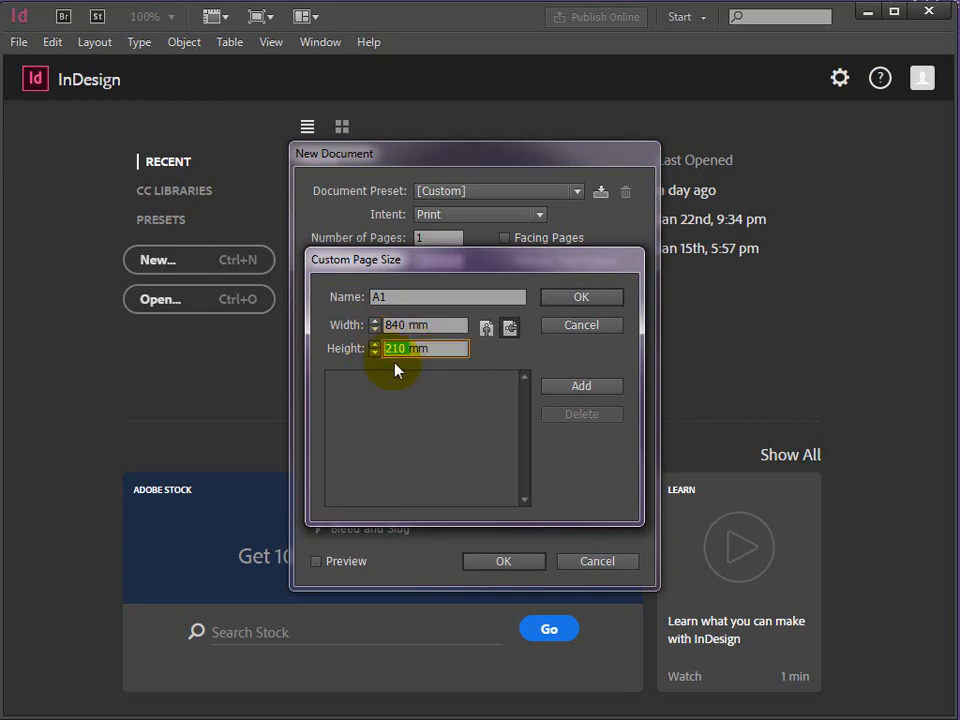
type("594")
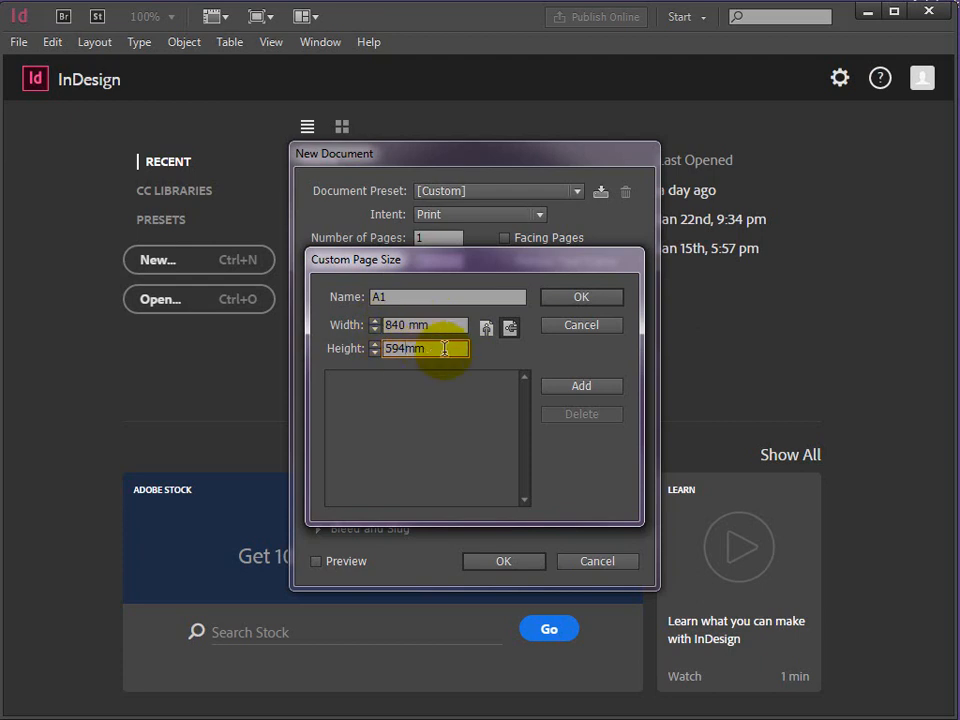
left_click(588, 300)
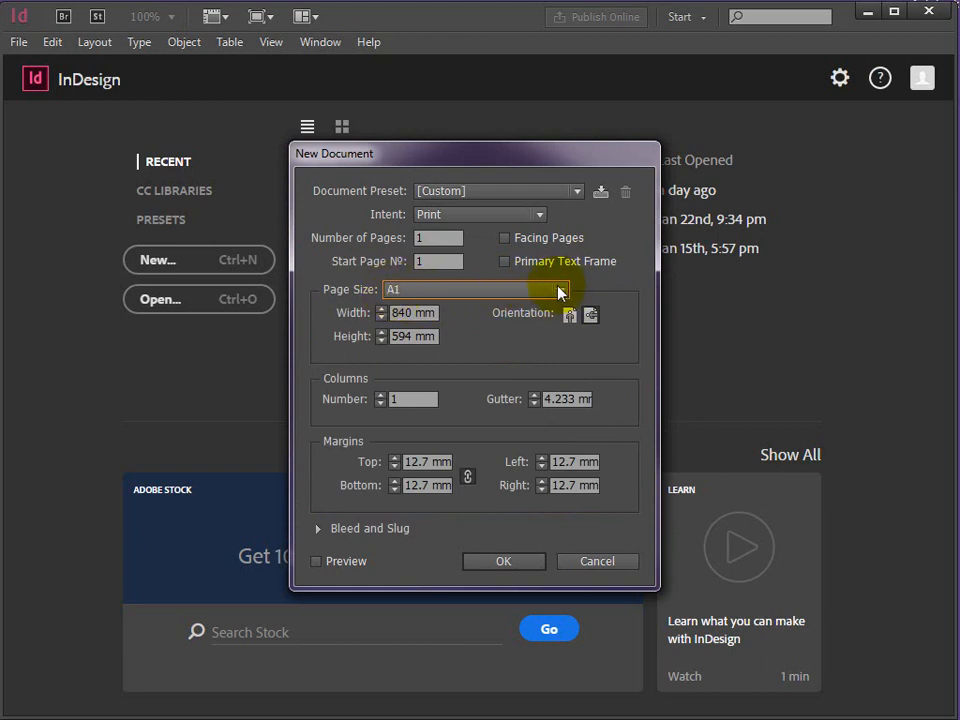
left_click(502, 563)
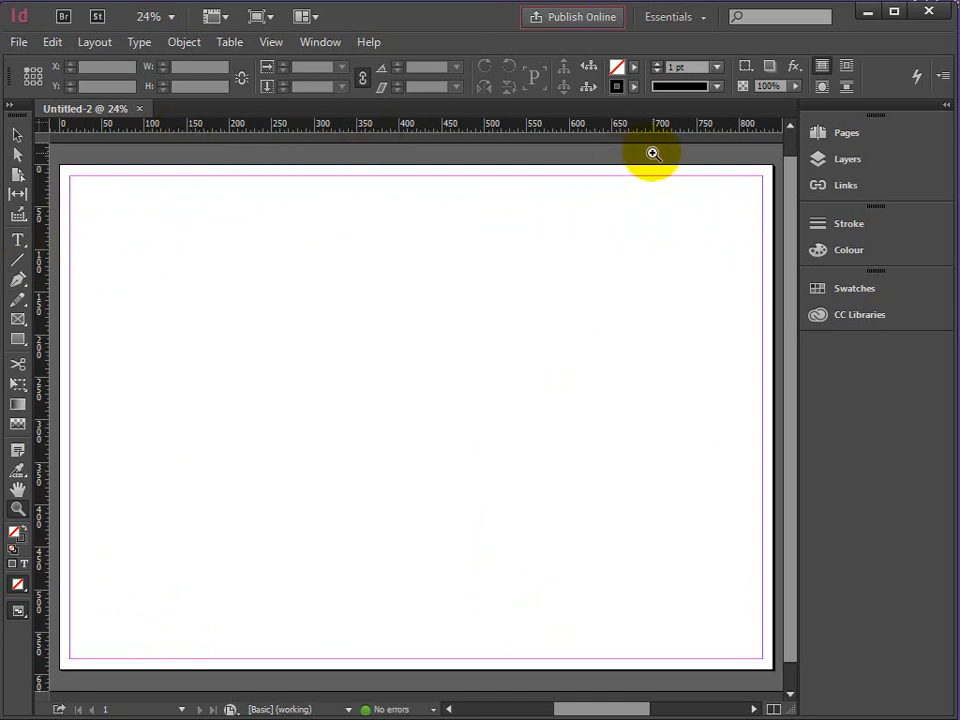
Step: Add two pages after page 1, and delete both added pages
left_click(845, 136)
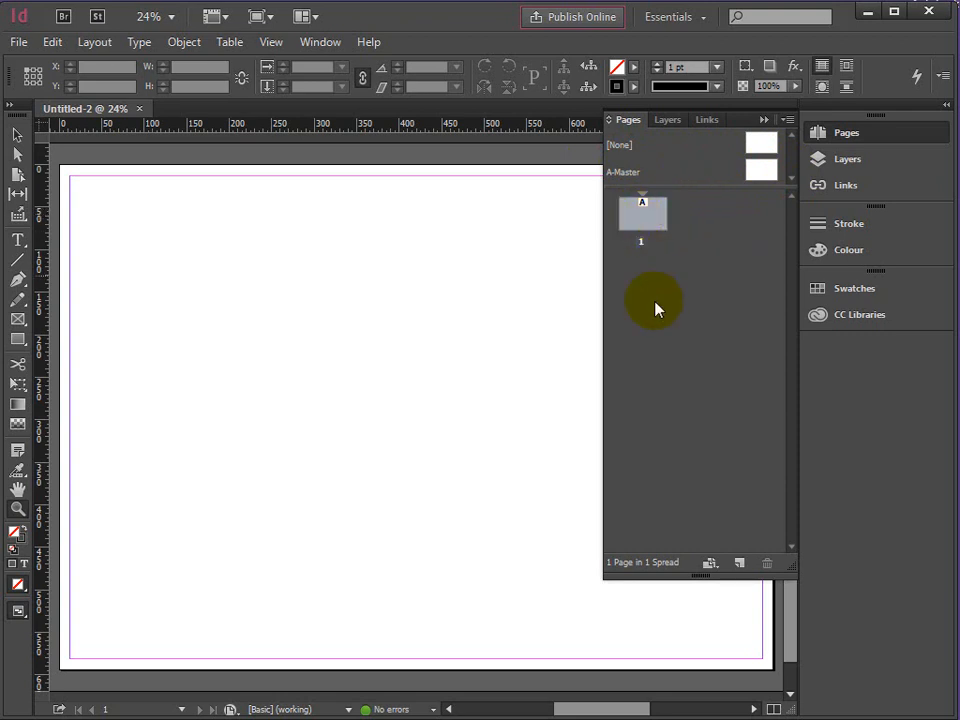
left_click(739, 566)
left_click(739, 566)
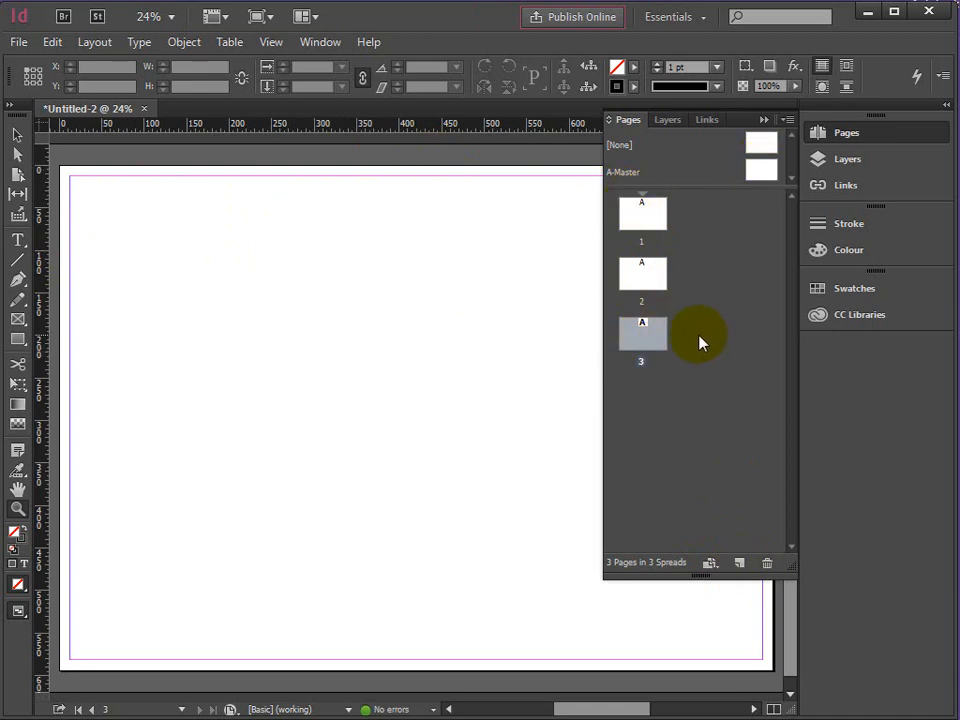
left_click_drag(656, 339, 767, 564)
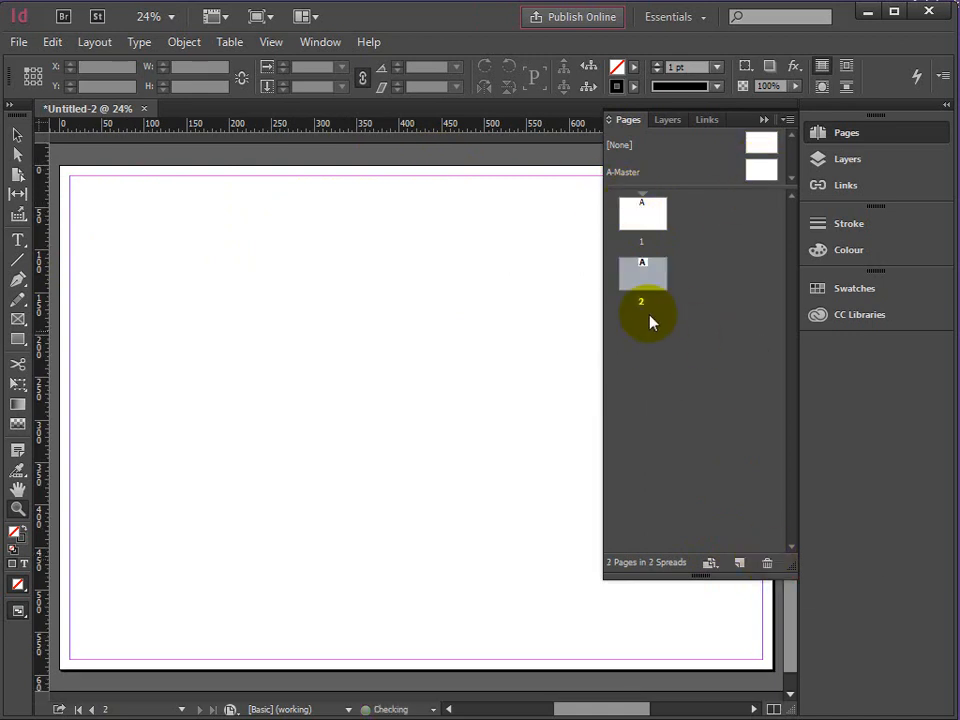
left_click(767, 563)
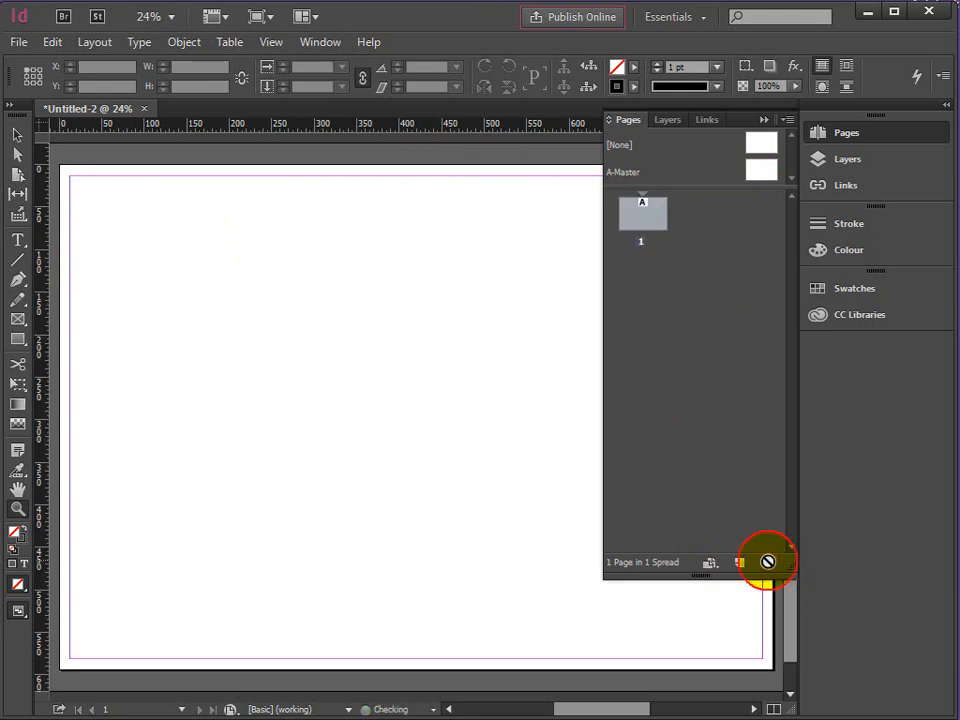
Step: On A-Master, place horizontal guides at about 37, 77, 100 and 562 mm and vertical guides at about 39, 195, 228 and 802 mm
left_click(761, 177)
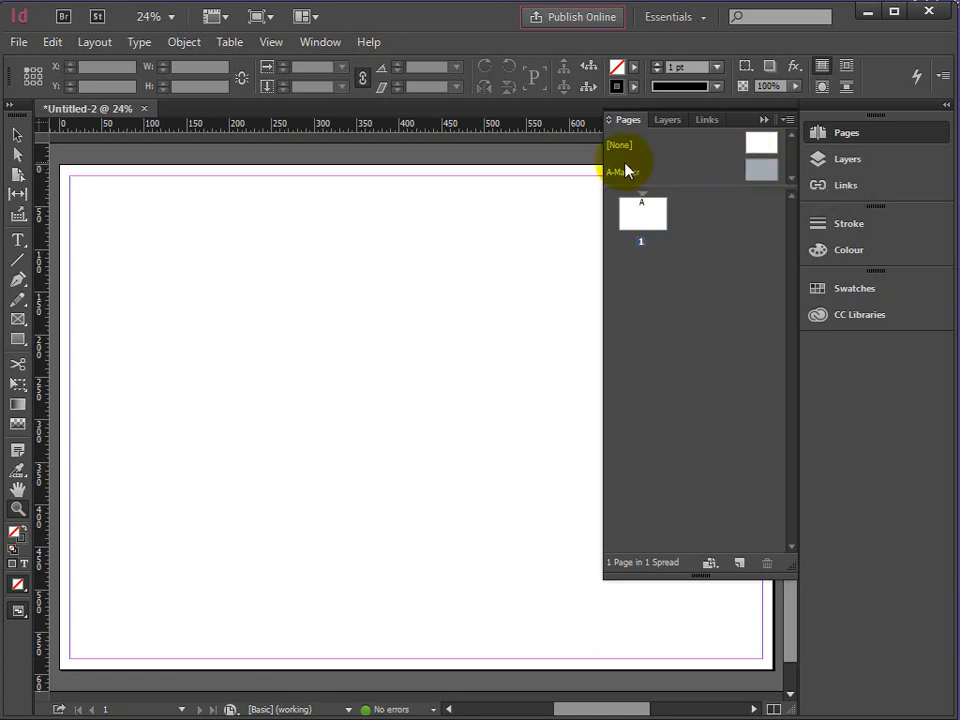
left_click(772, 170)
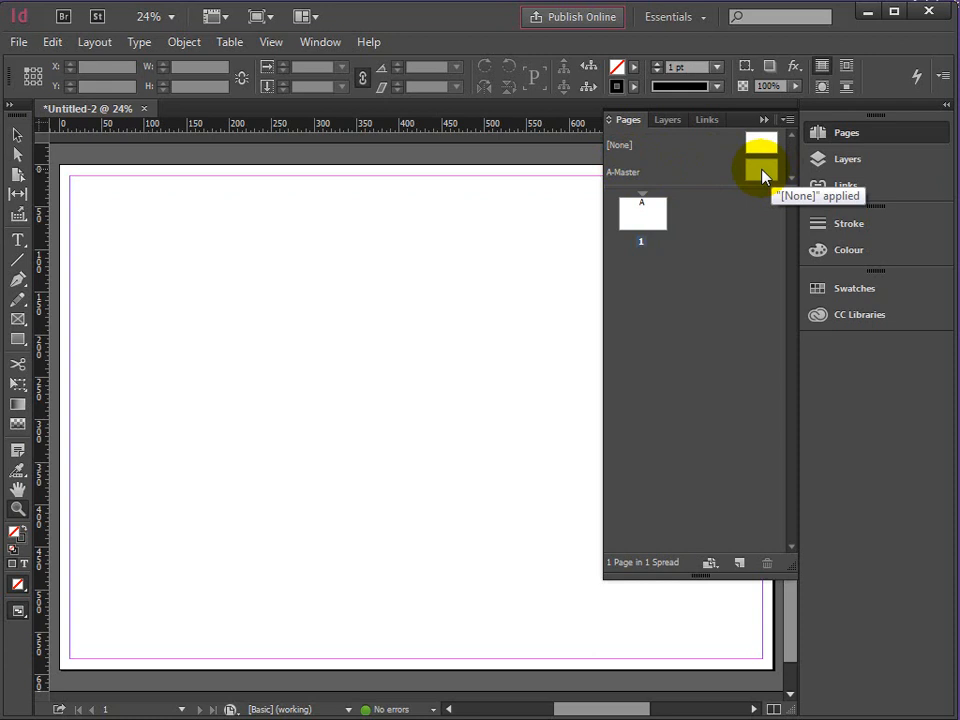
double_click(761, 177)
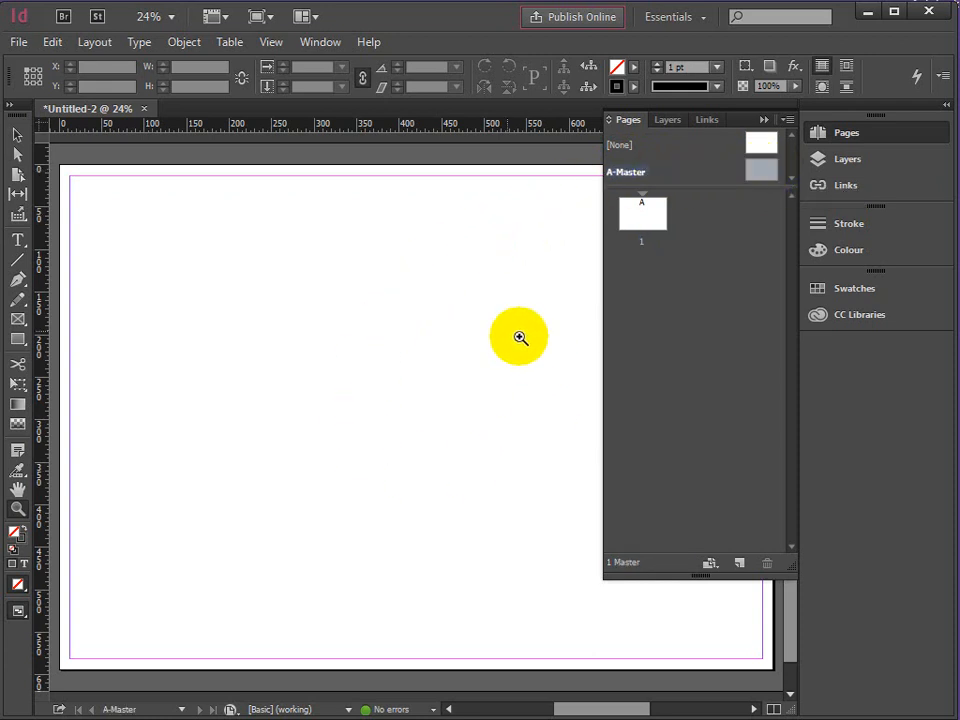
left_click(765, 122)
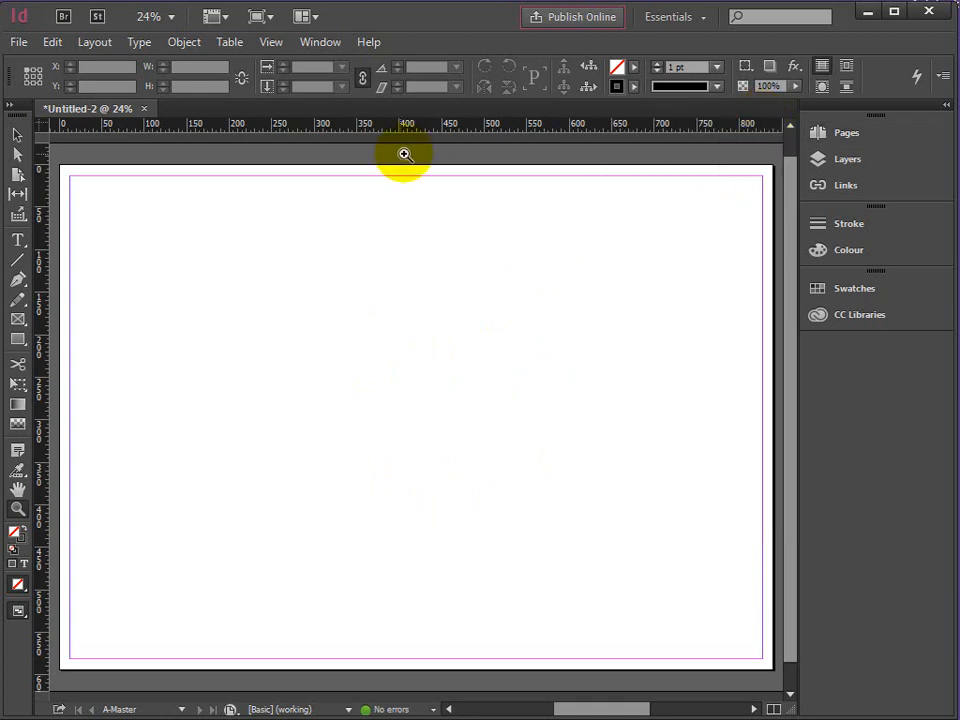
left_click_drag(208, 129, 208, 195)
left_click_drag(240, 129, 240, 230)
left_click_drag(267, 126, 257, 250)
left_click_drag(268, 128, 260, 643)
left_click_drag(47, 430, 226, 421)
left_click_drag(45, 429, 254, 403)
left_click_drag(43, 440, 741, 407)
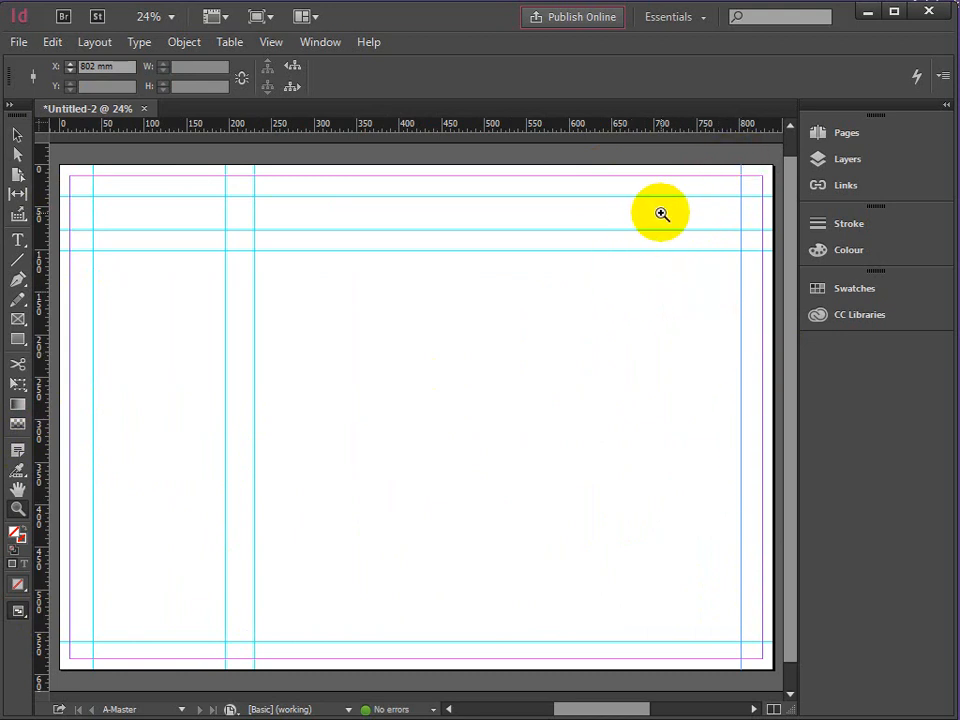
Step: Apply A-Master to page 1 and open page 1 for editing
left_click(844, 136)
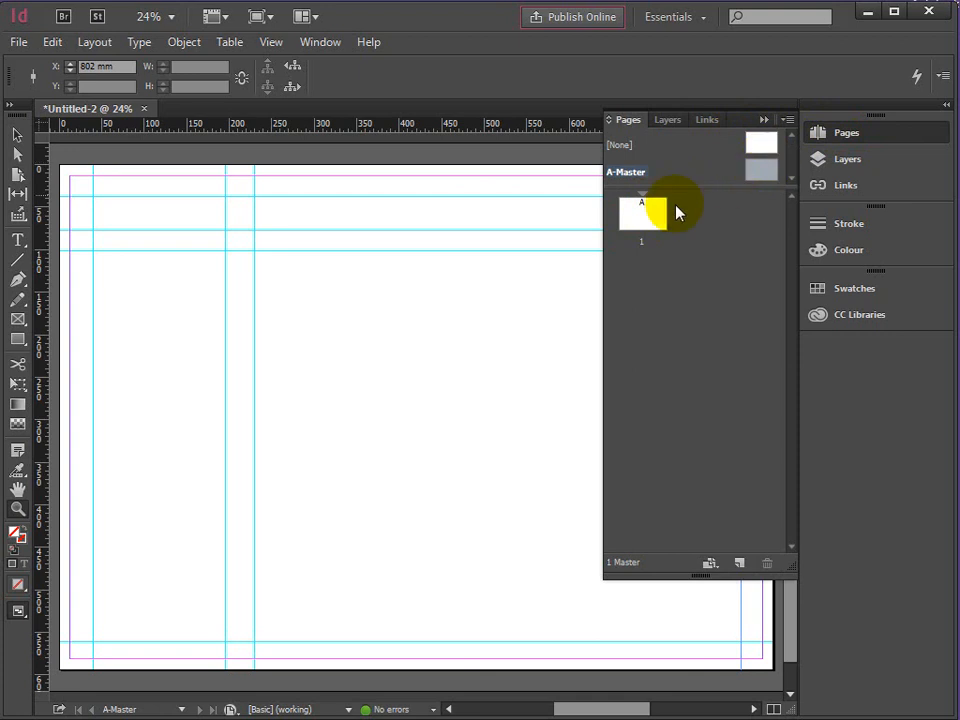
left_click_drag(758, 172, 646, 222)
left_click(645, 226)
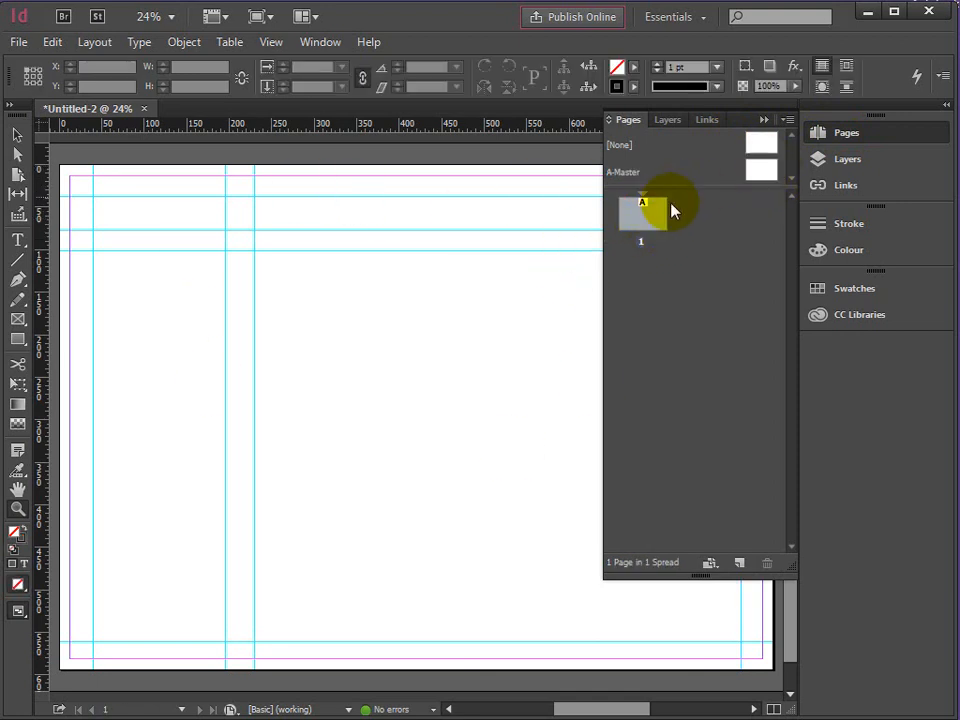
double_click(643, 210)
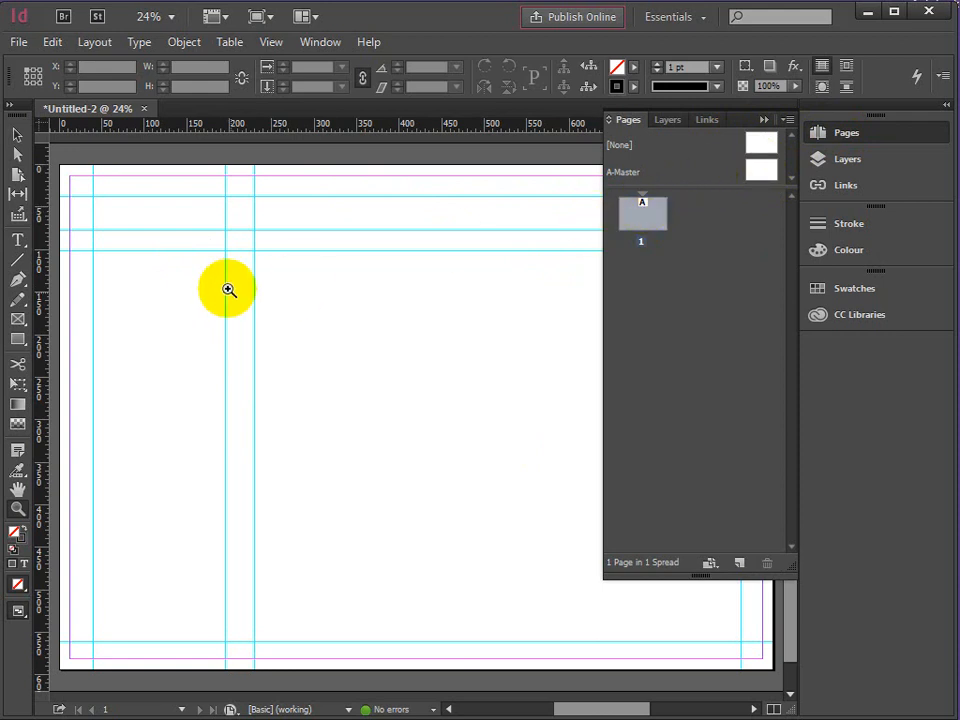
Step: Draw a text frame about 370 mm wide by 136 mm high on page 1 and enter "PAGE 1" in it at 150 pt
left_click(18, 241)
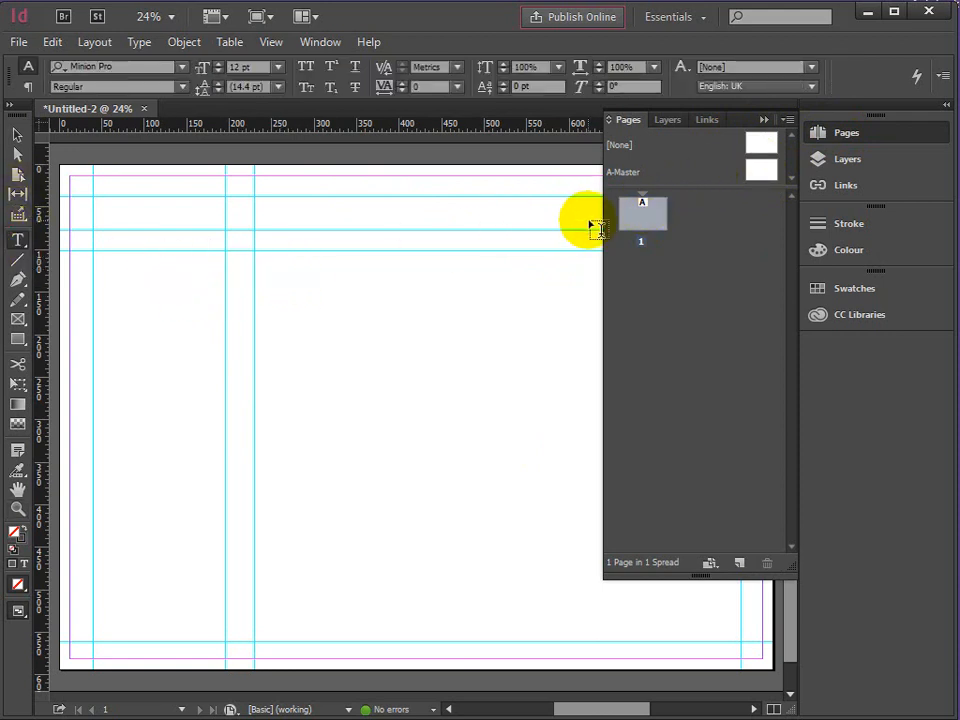
left_click_drag(660, 217, 640, 214)
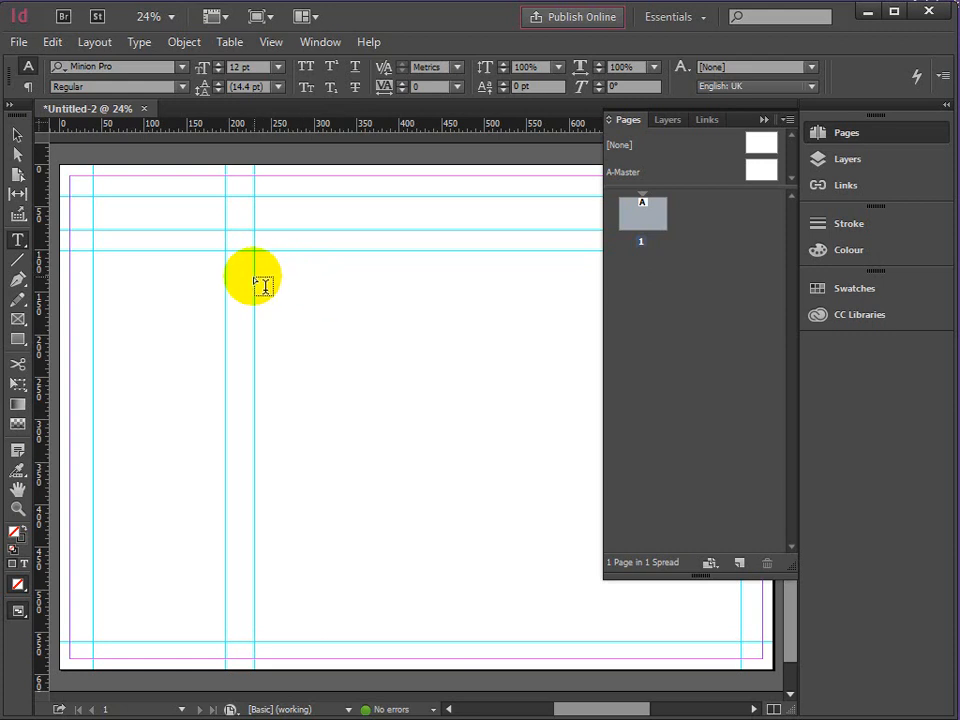
left_click_drag(264, 260, 579, 374)
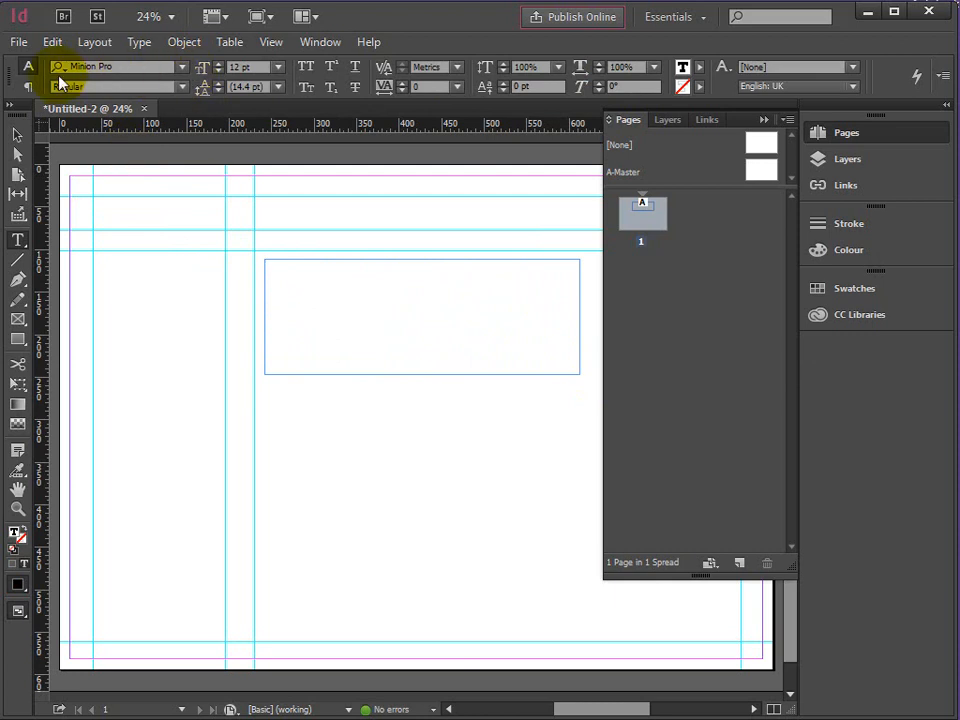
left_click(278, 67)
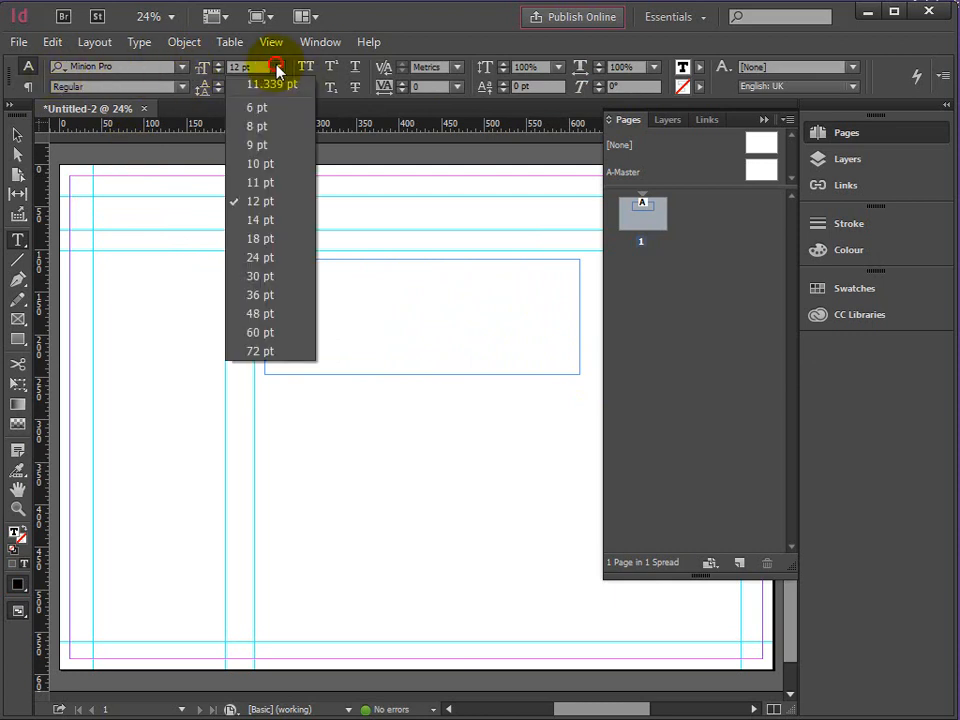
left_click(262, 351)
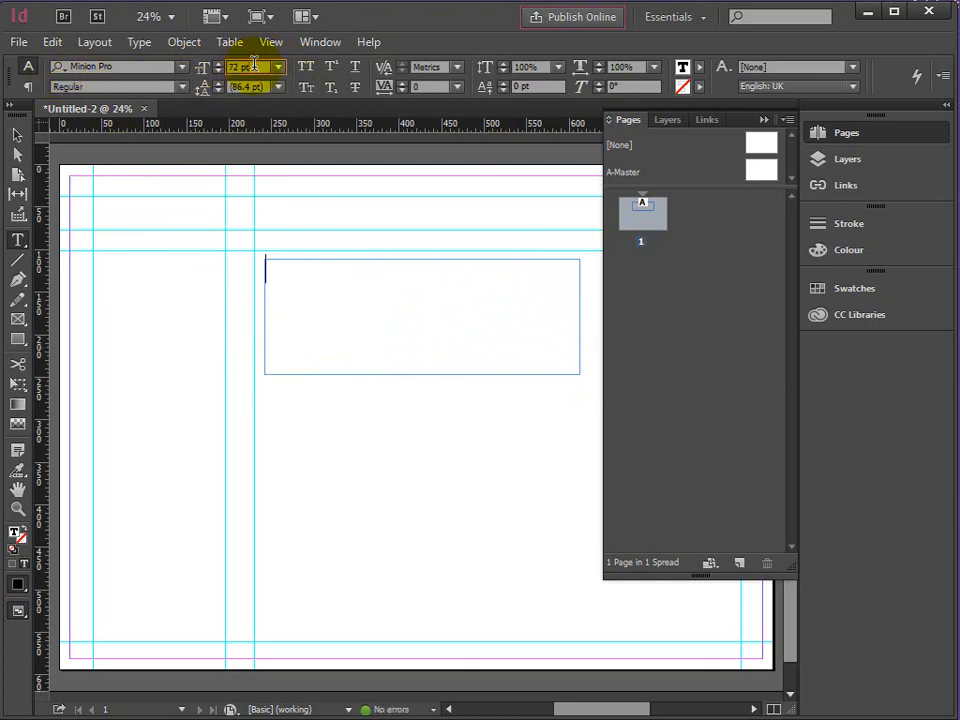
left_click(186, 74)
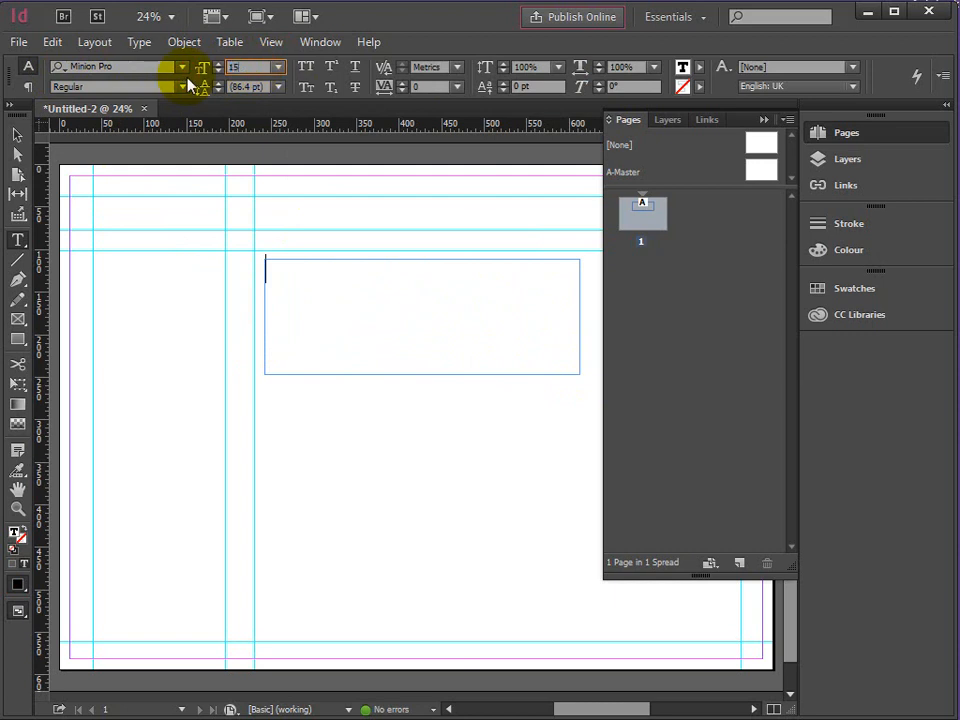
type("150")
left_click(318, 304)
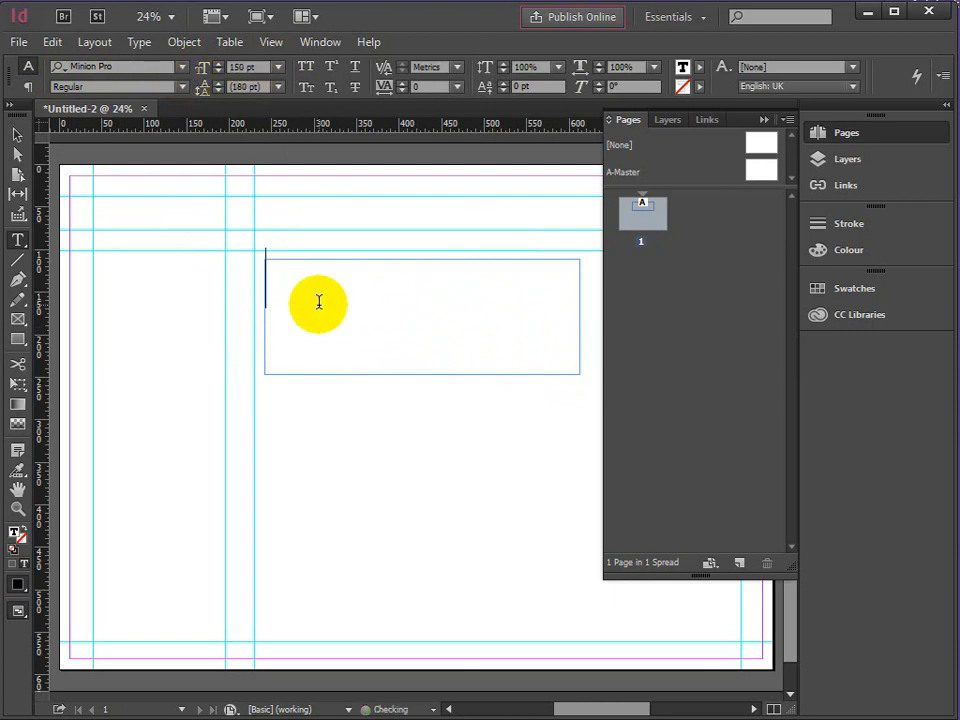
type("PAGE 1")
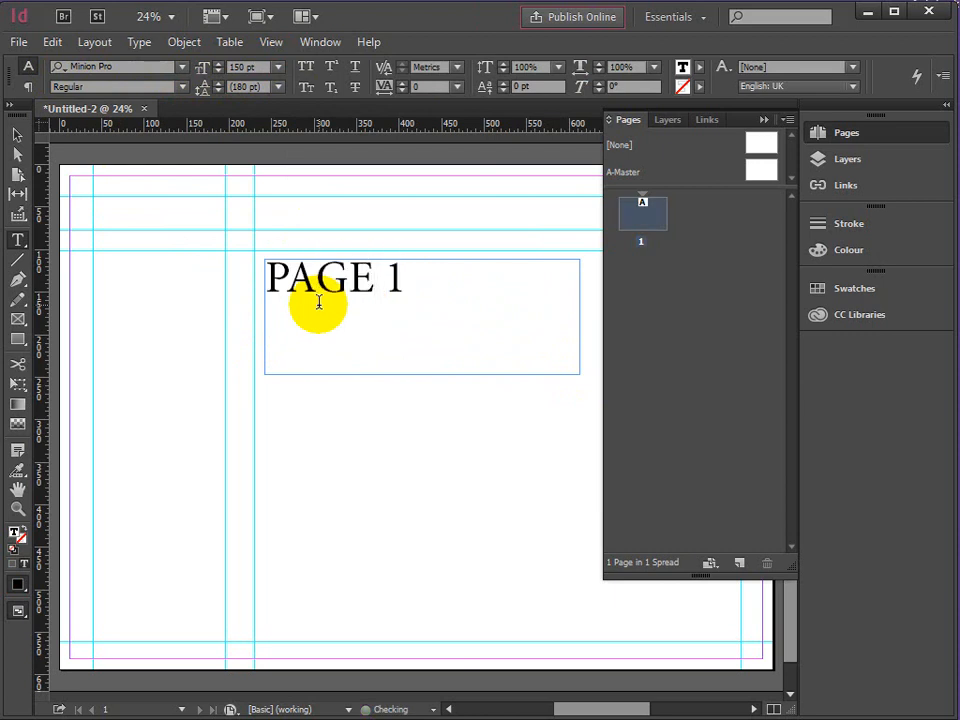
Step: Centre the PAGE 1 text in its frame and move the frame down to X 240 mm, Y 200 mm
left_click_drag(401, 281, 246, 281)
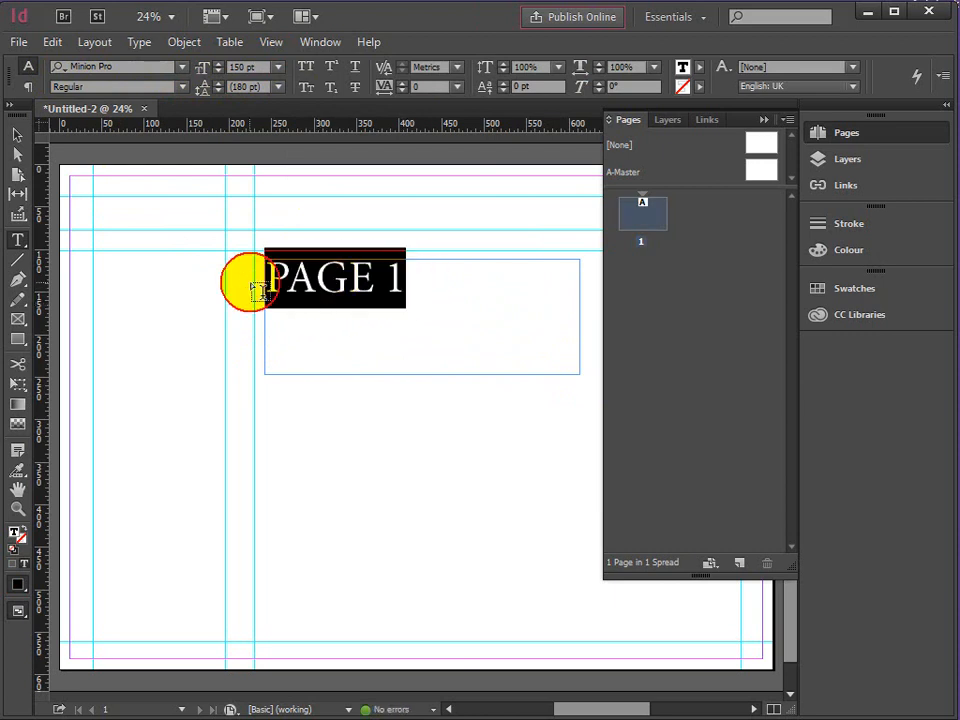
left_click(27, 88)
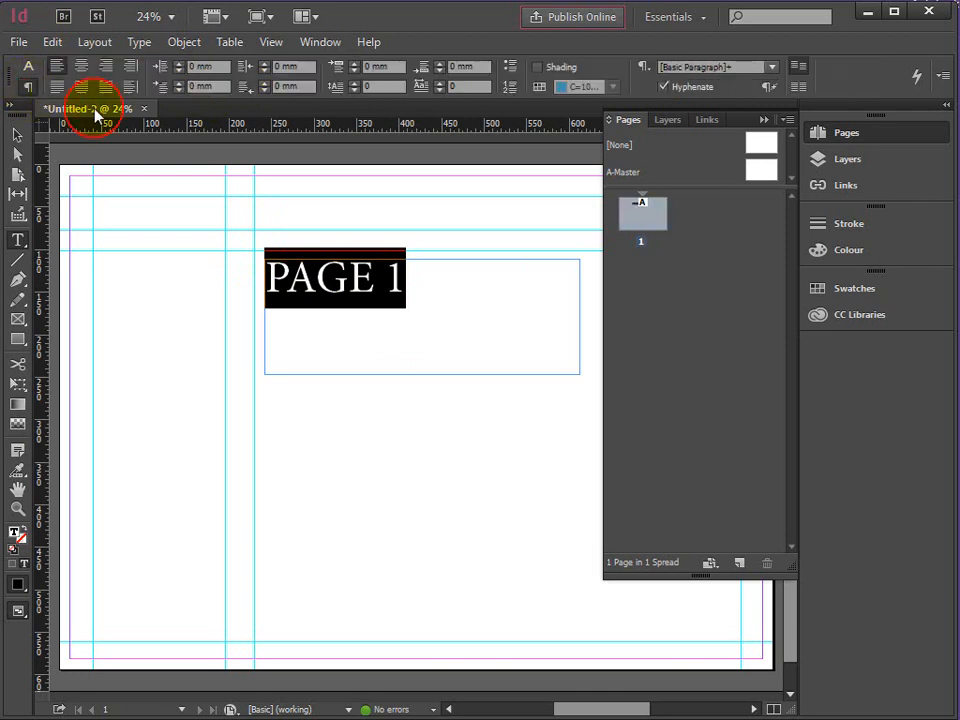
left_click(79, 71)
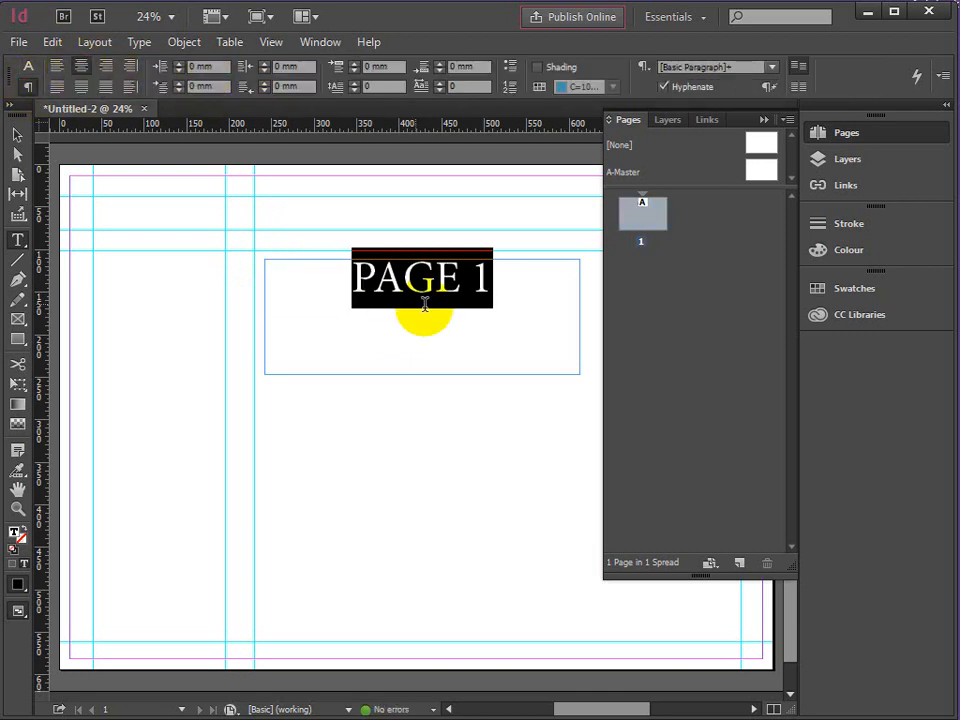
left_click(17, 134)
left_click(397, 428)
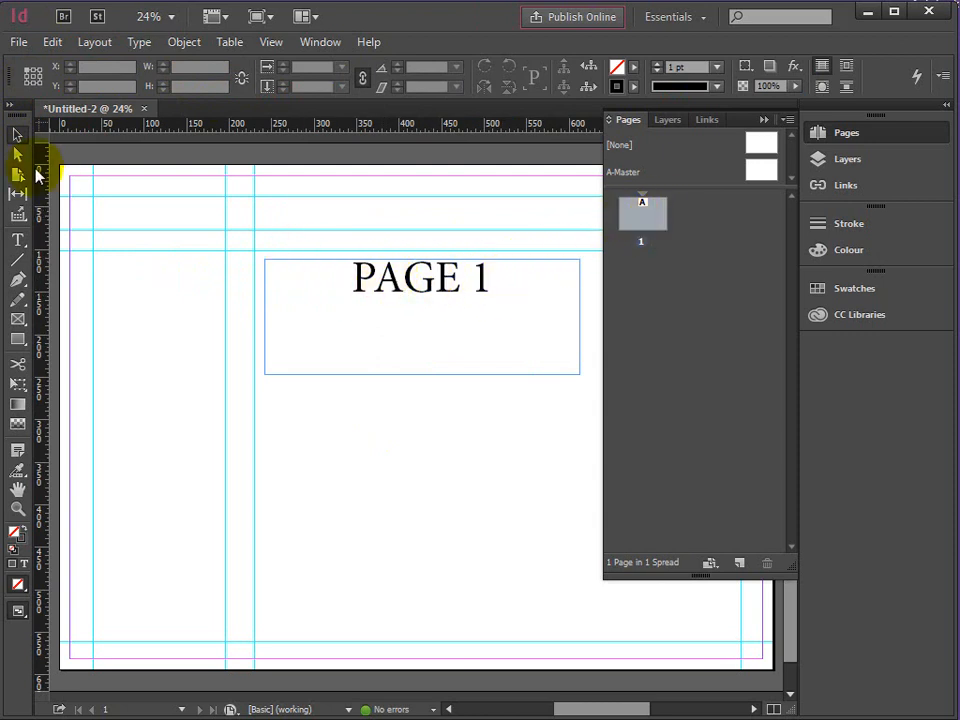
left_click_drag(414, 285, 414, 339)
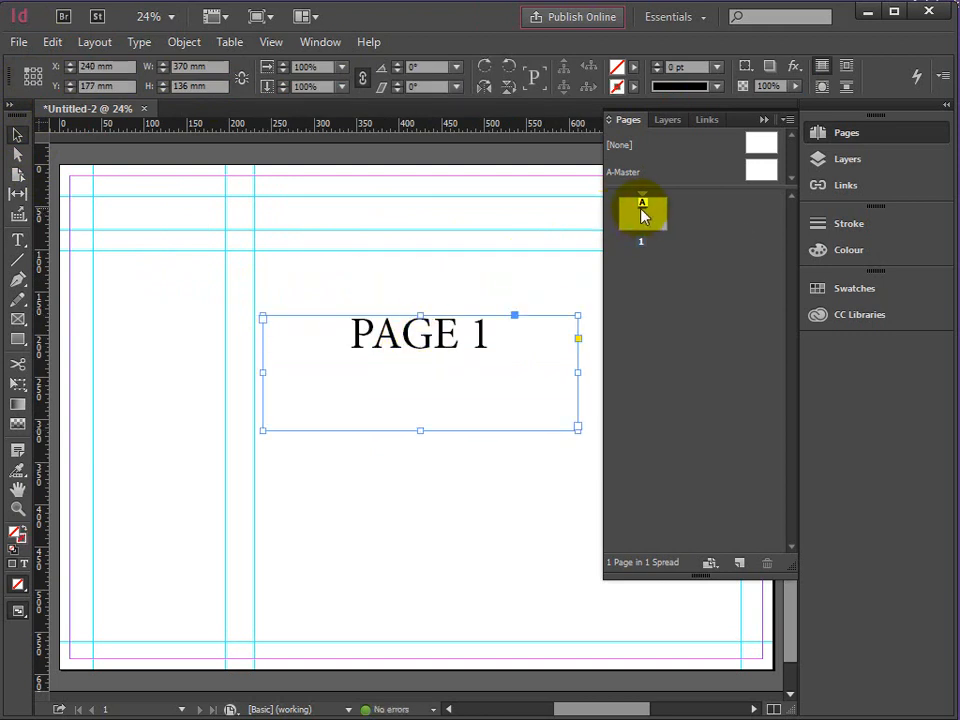
left_click_drag(446, 347, 441, 364)
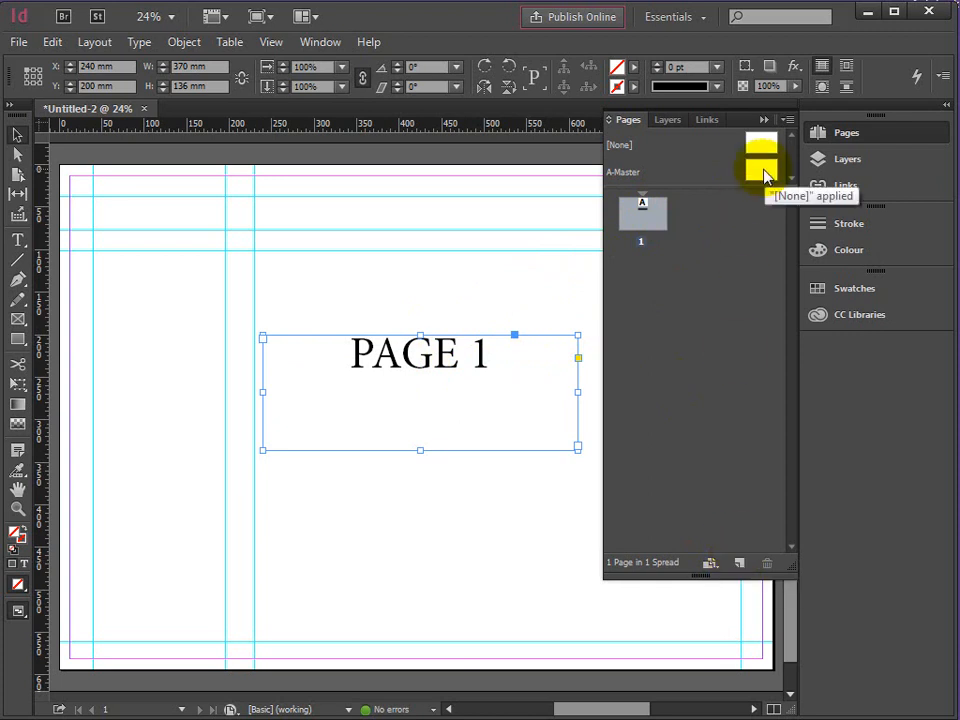
Step: Add page 2 and paste a copy of page 1's text frame onto it, positioned in the lower part of the page
left_click(740, 566)
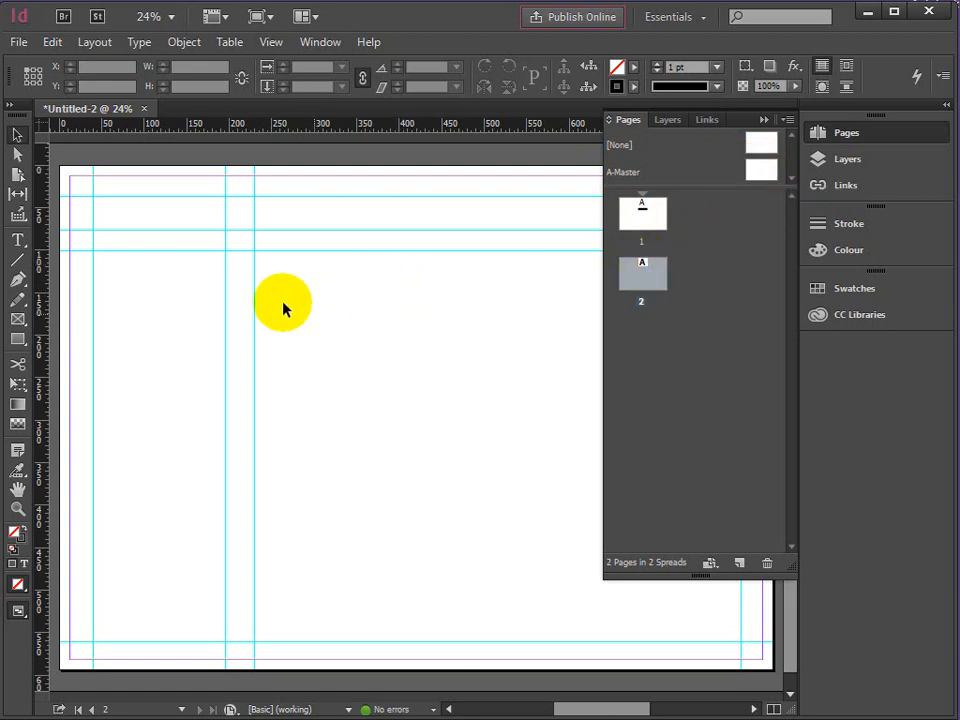
double_click(642, 220)
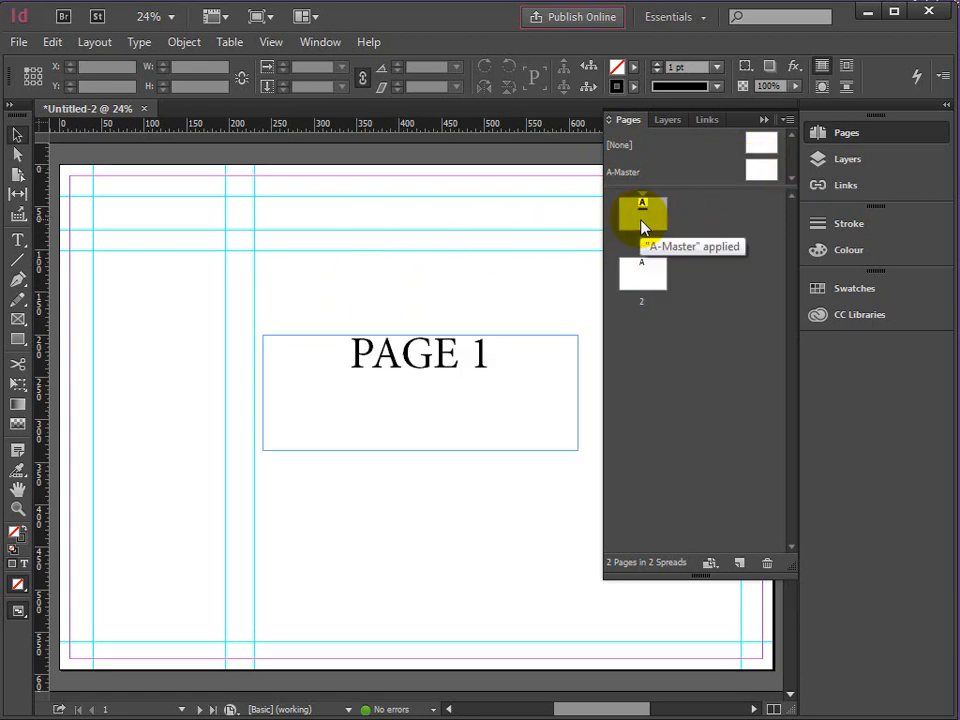
left_click(390, 348)
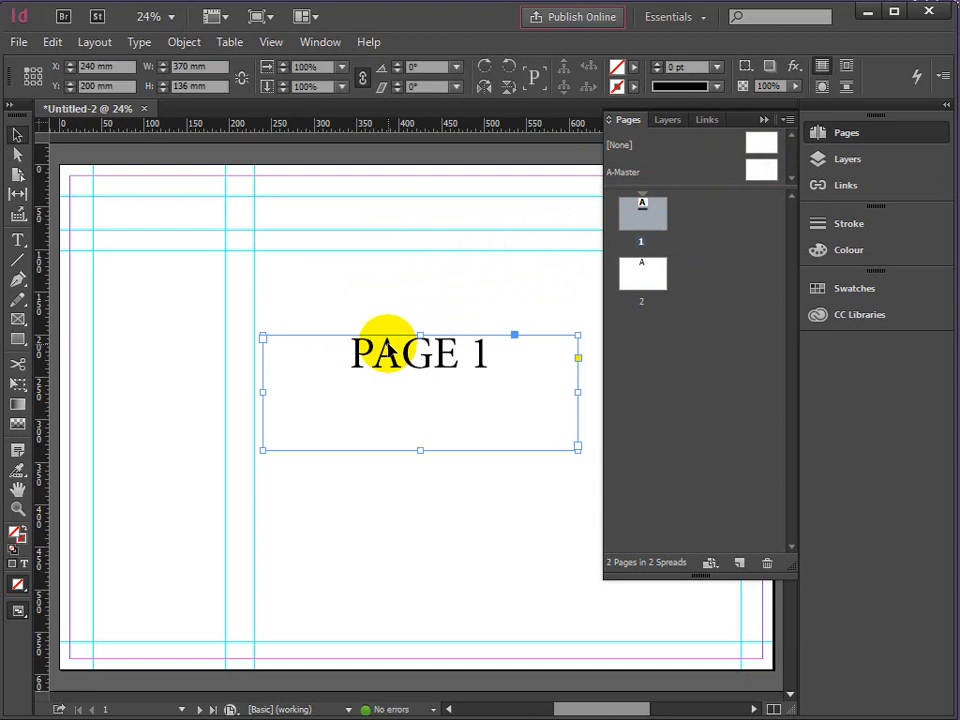
double_click(643, 280)
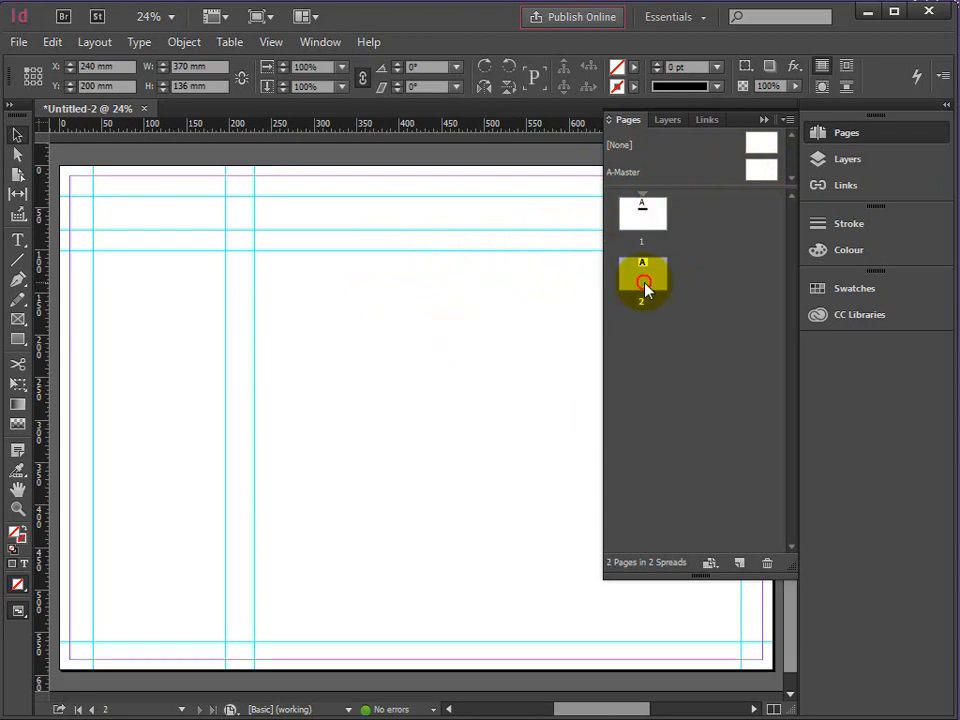
key("ctrl+v")
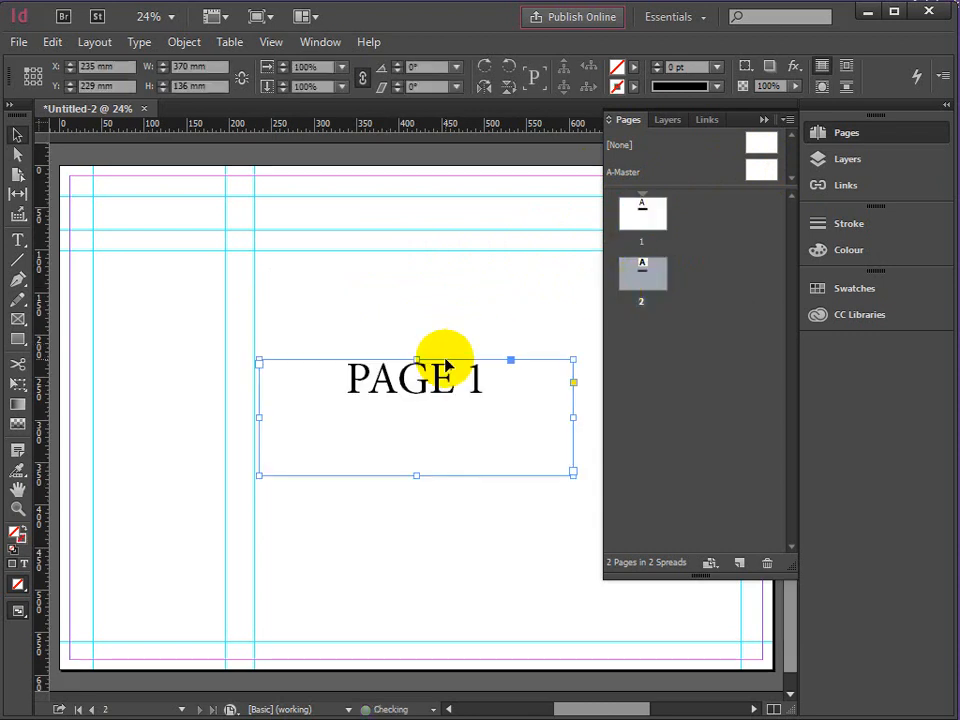
left_click_drag(414, 383, 476, 517)
Step: Change the copied text on page 2 to read "PAGE 2"
left_click(17, 240)
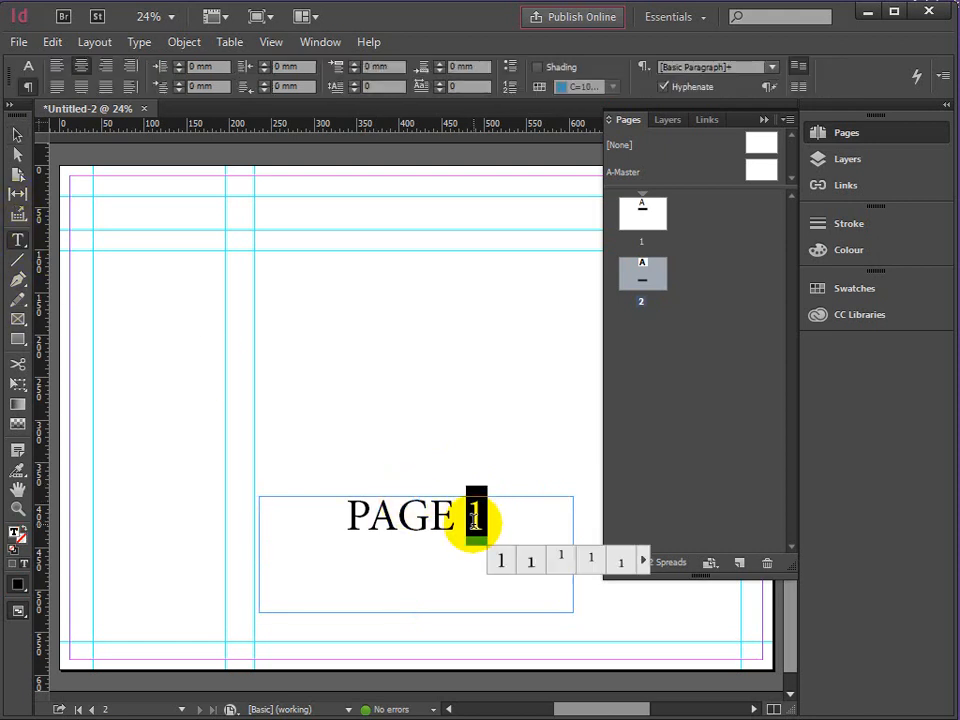
type("2")
left_click(17, 132)
left_click(482, 418)
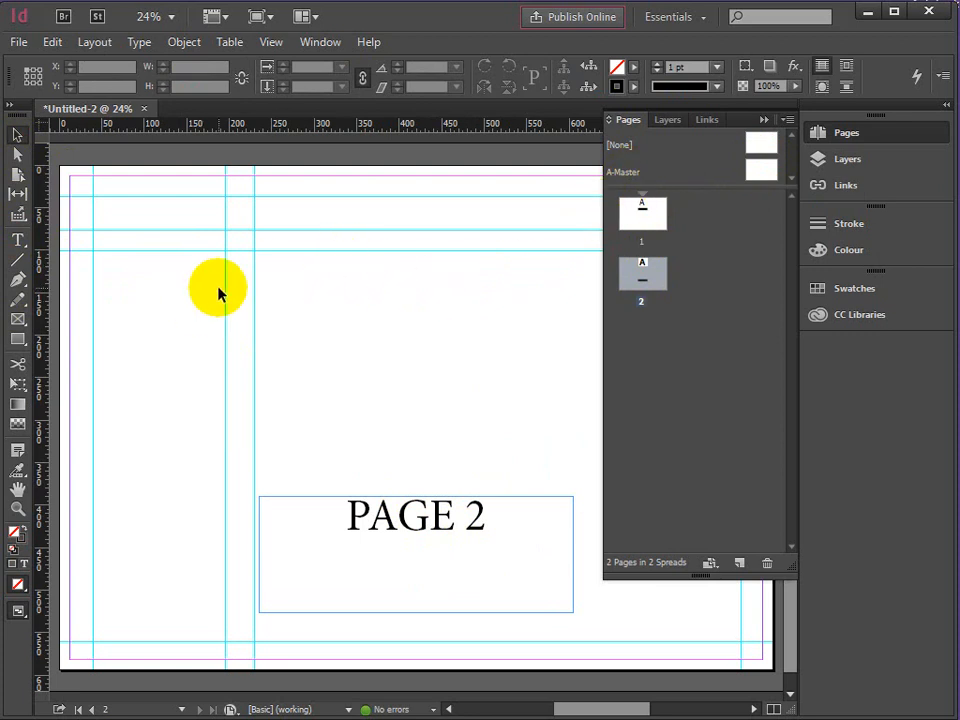
Step: Add vertical guides at about 590 and 620 mm to A-Master and check them on pages 1 and 2
left_click(768, 176)
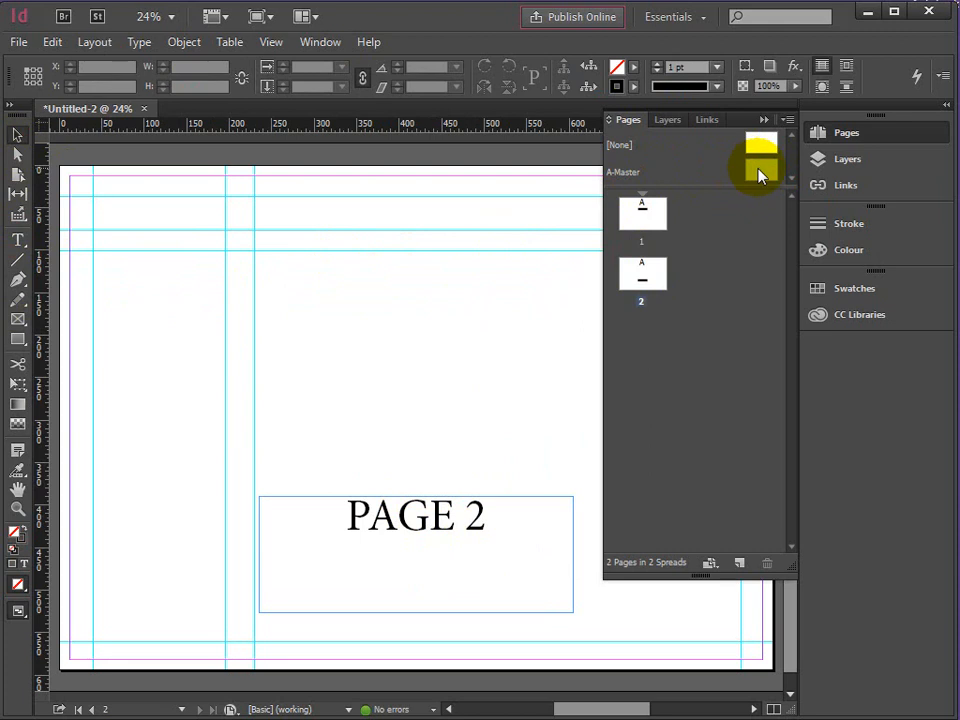
double_click(758, 170)
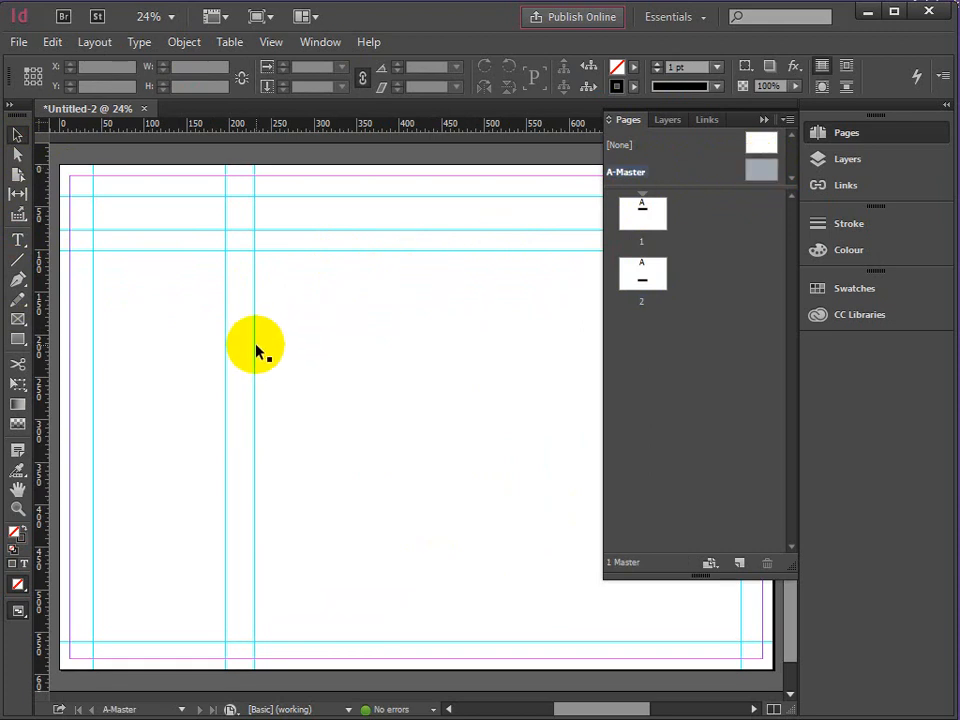
left_click_drag(43, 289, 561, 290)
left_click_drag(43, 336, 586, 335)
mouse_move(634, 238)
left_mouse_down()
mouse_move(570, 208)
mouse_move(648, 230)
left_mouse_up()
double_click(646, 226)
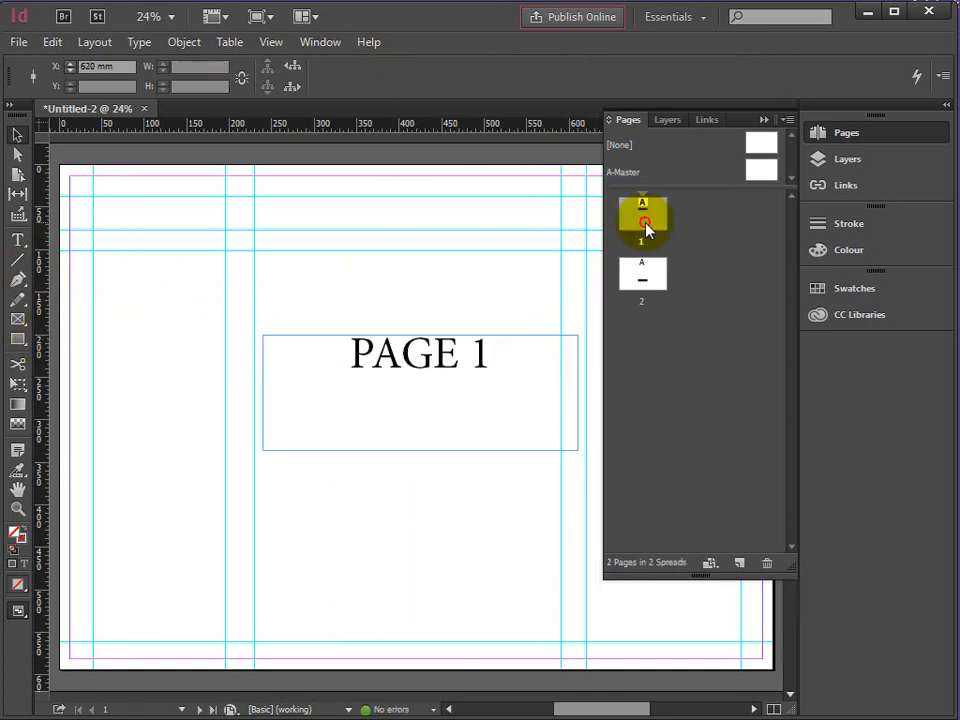
left_click(639, 281)
double_click(639, 281)
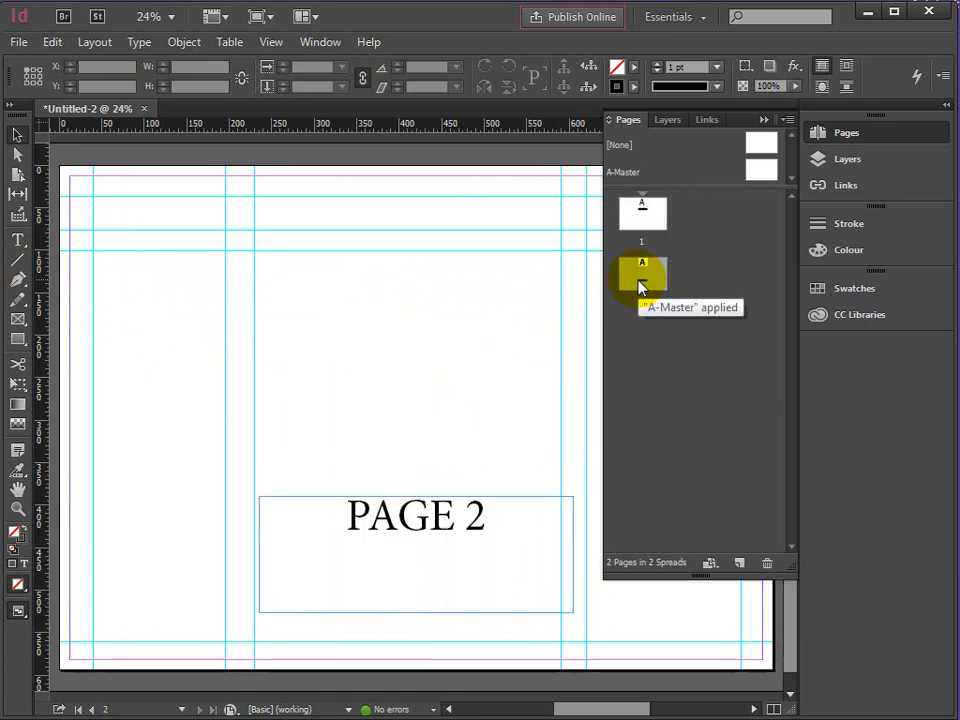
left_click(763, 165)
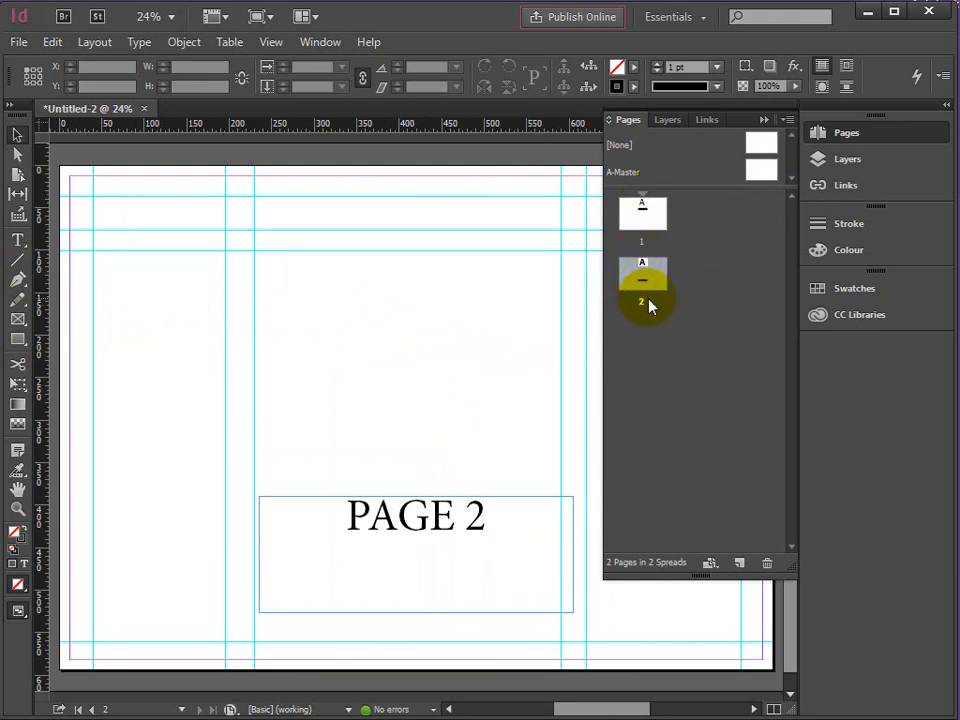
Step: Add page 3 and paste the copied text frame onto it at about X 60 mm, Y 412 mm
left_click(739, 564)
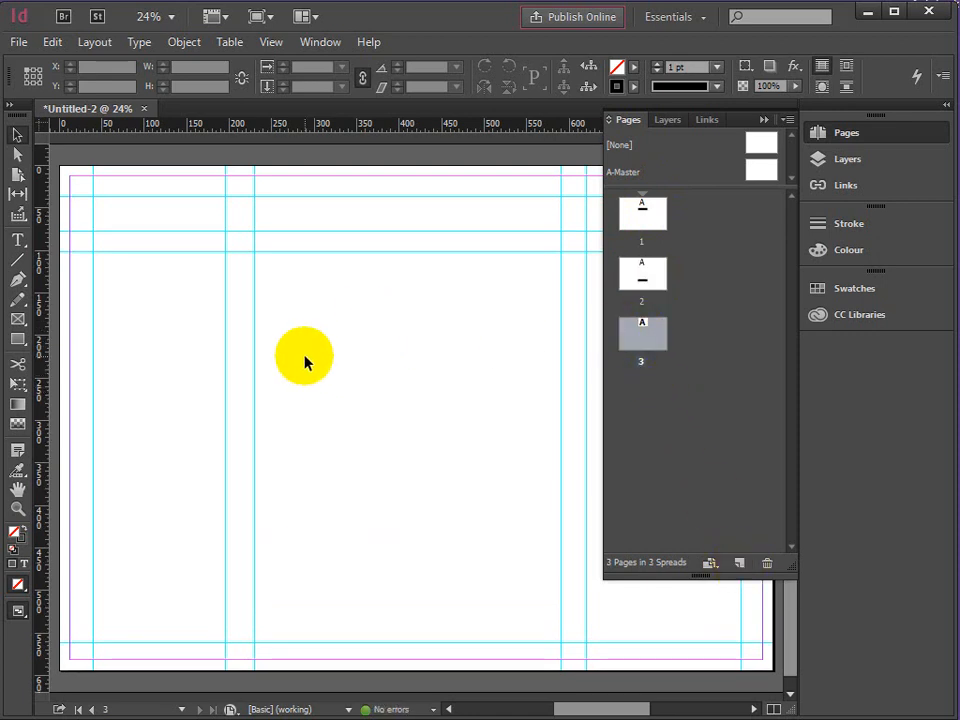
key("ctrl+v")
left_click_drag(414, 379, 268, 537)
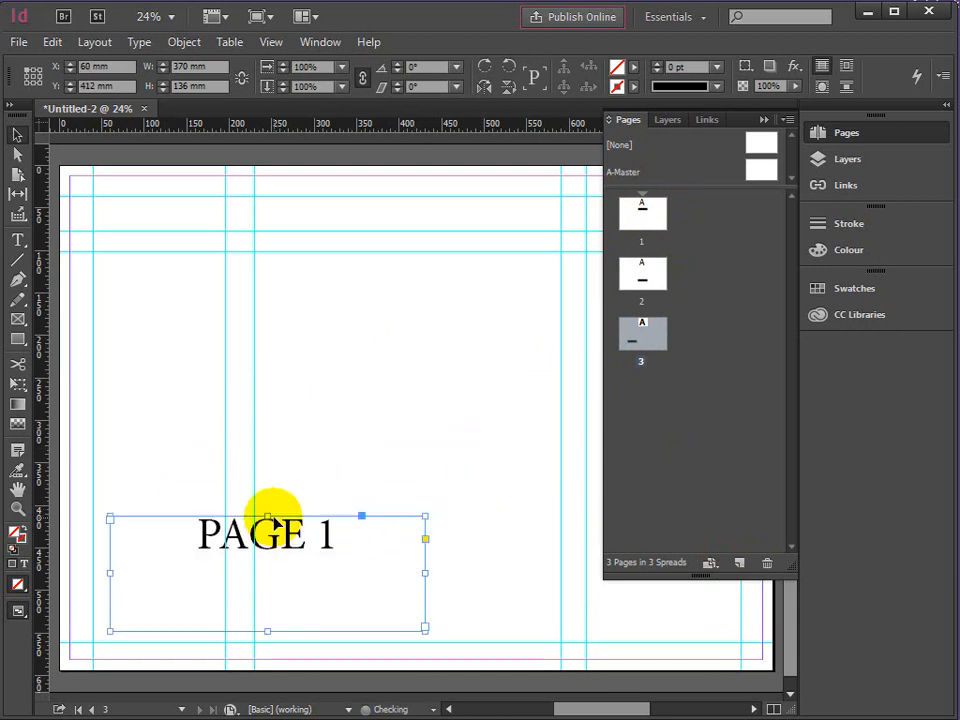
Step: Change the pasted text on page 3 to read "PAGE 3"
left_click(18, 240)
double_click(330, 535)
type("2")
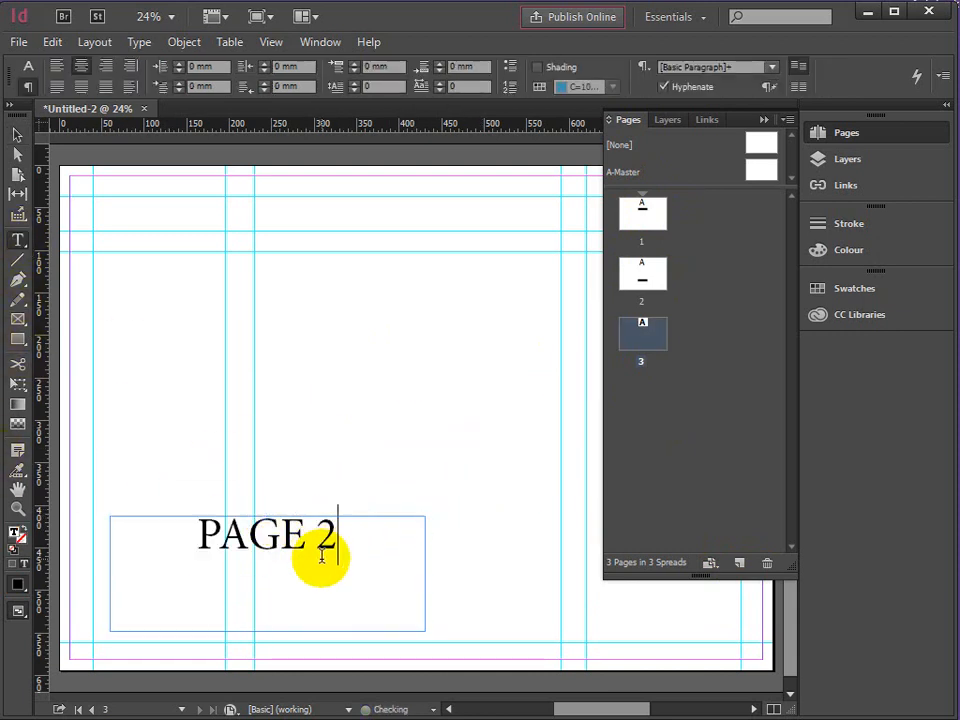
key("BackSpace")
type("3")
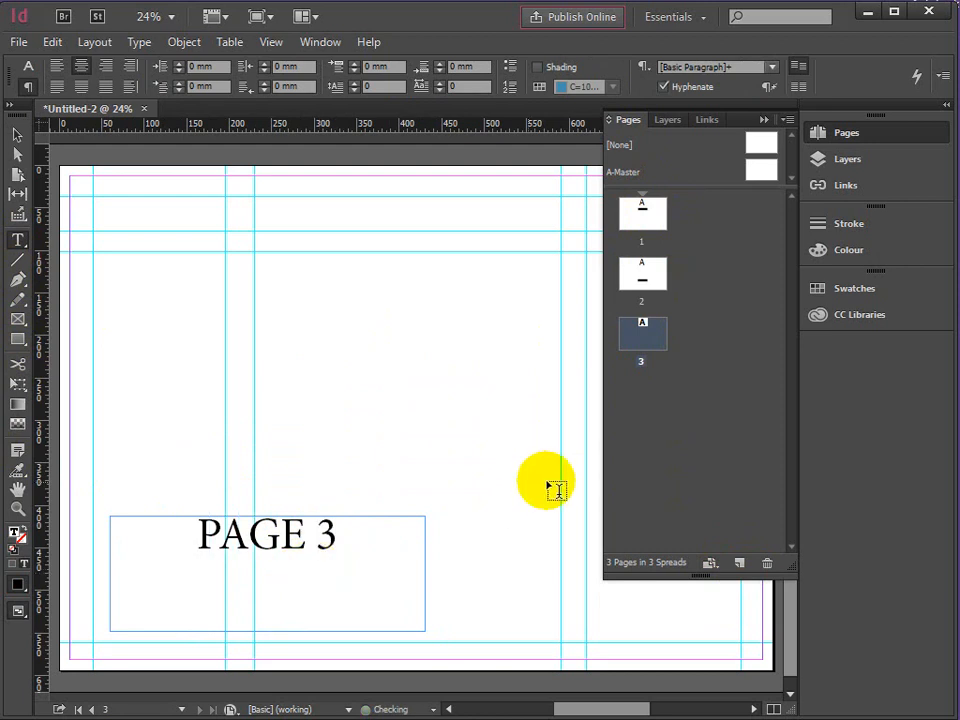
left_click(17, 134)
left_click(488, 506)
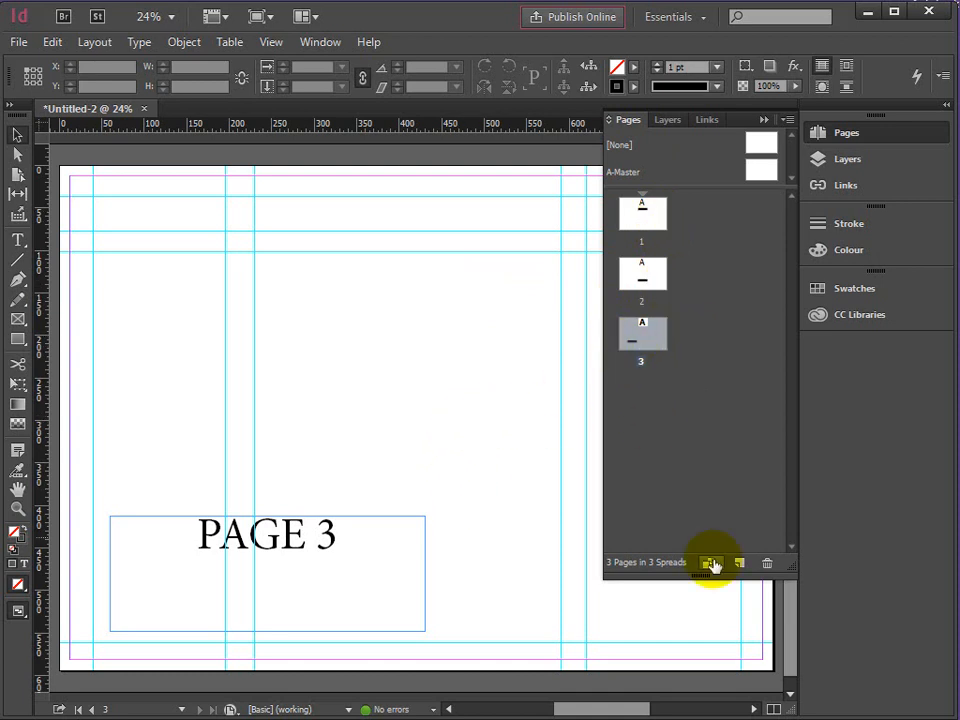
Step: Delete page 3 together with the objects on it
left_click(767, 566)
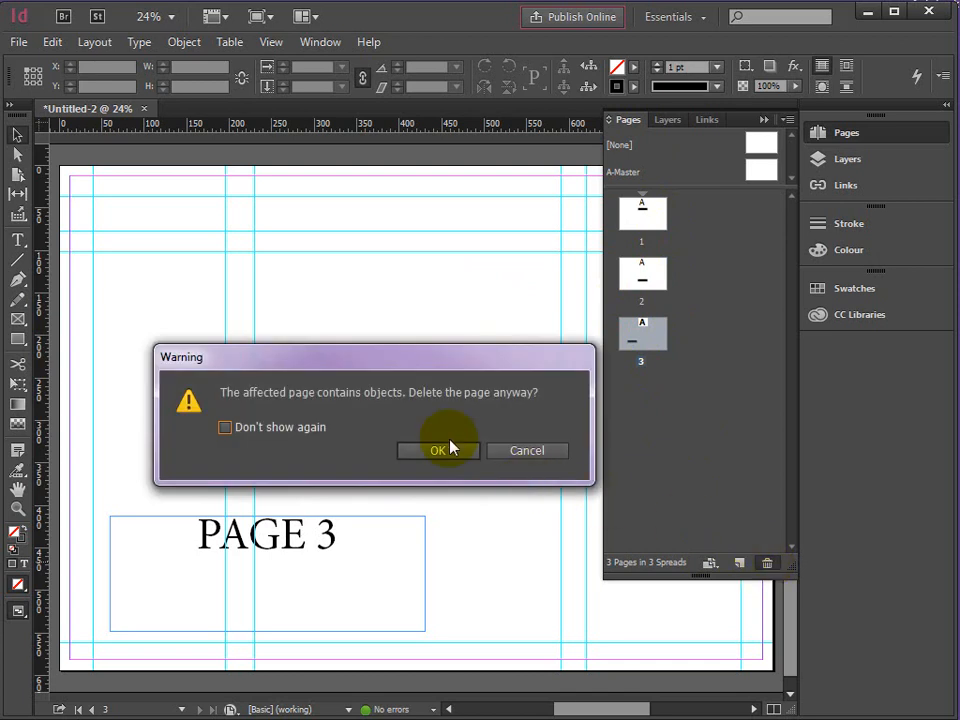
left_click(430, 451)
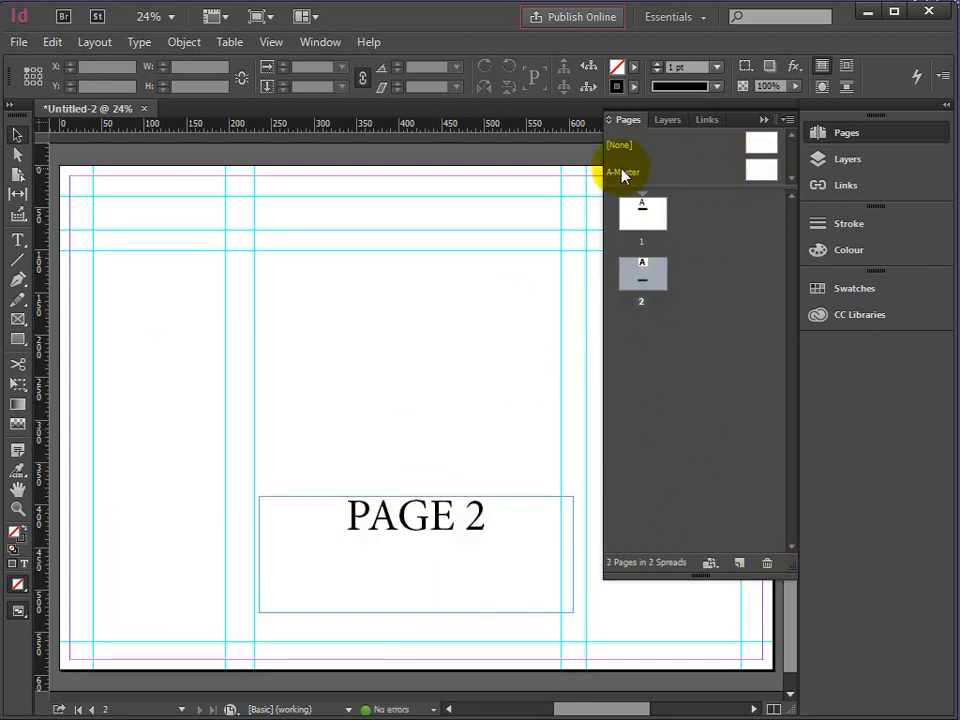
Step: Create a second, blank master page alongside A-Master
left_click(762, 172)
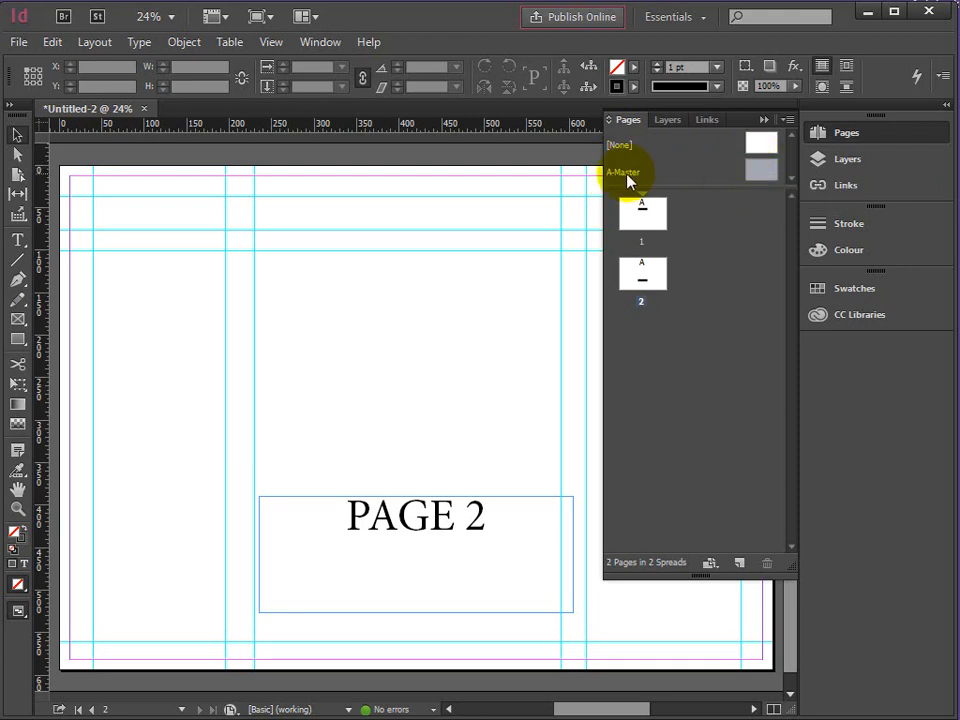
left_click(739, 562, "ctrl")
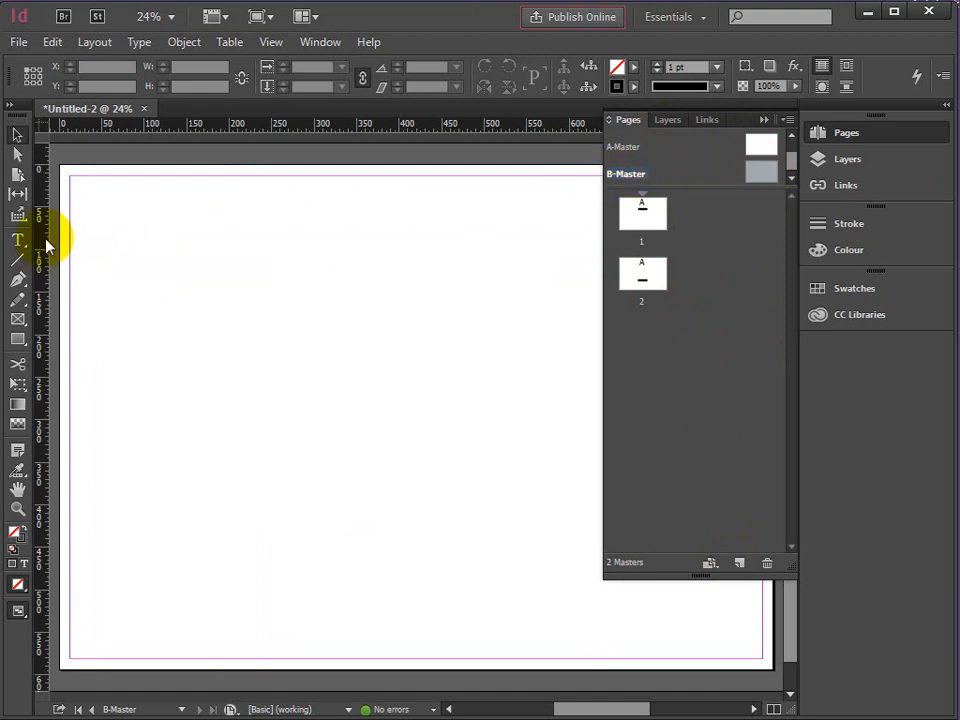
Step: Place horizontal ruler guides at irregular intervals across the upper and middle areas of the B-Master page
left_click_drag(208, 128, 233, 236)
left_click_drag(251, 128, 263, 338)
left_click_drag(284, 129, 268, 464)
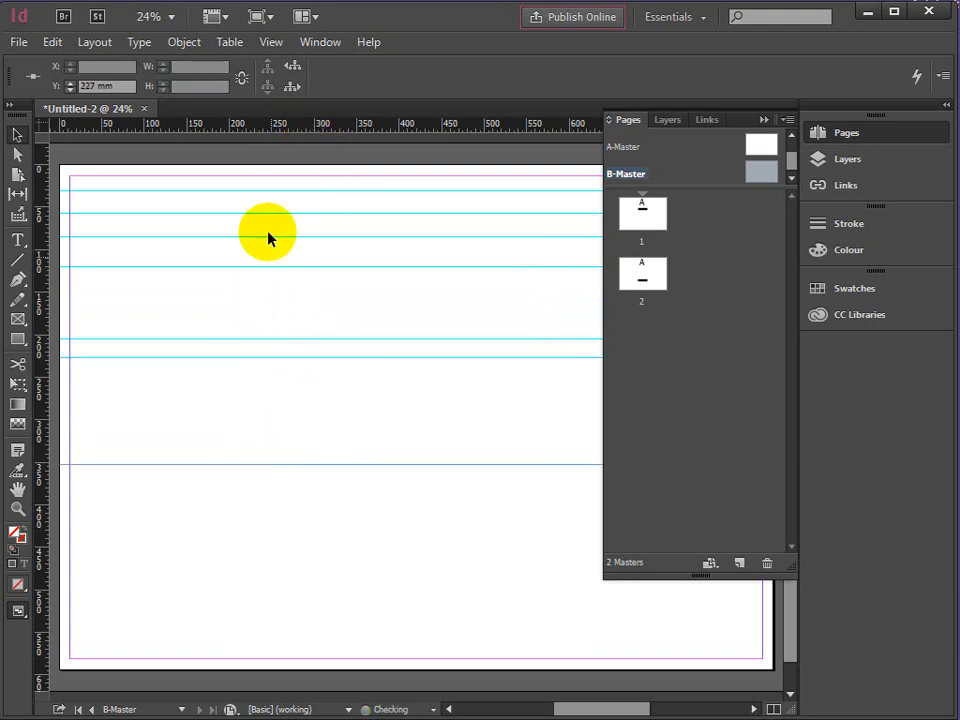
left_click_drag(258, 128, 165, 471)
Step: Add vertical guides at irregular intervals between about 90 and 440 mm on B-Master, plus a horizontal guide at 555 mm
left_click_drag(38, 514, 135, 520)
left_click_drag(40, 548, 229, 549)
left_click_drag(43, 531, 390, 531)
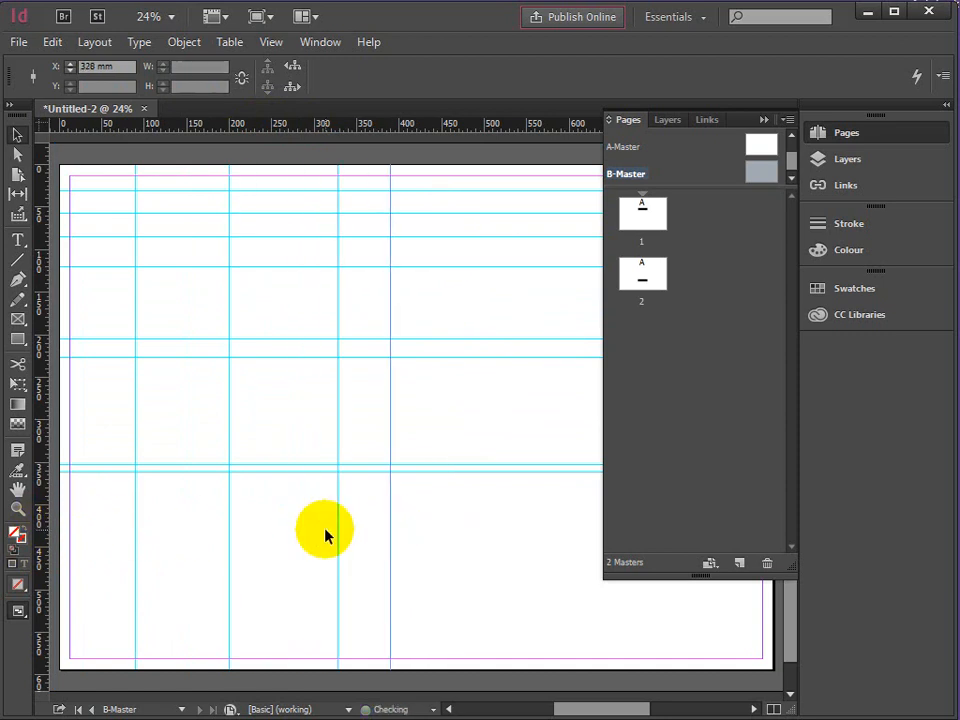
left_click_drag(42, 532, 436, 544)
left_click_drag(281, 123, 242, 636)
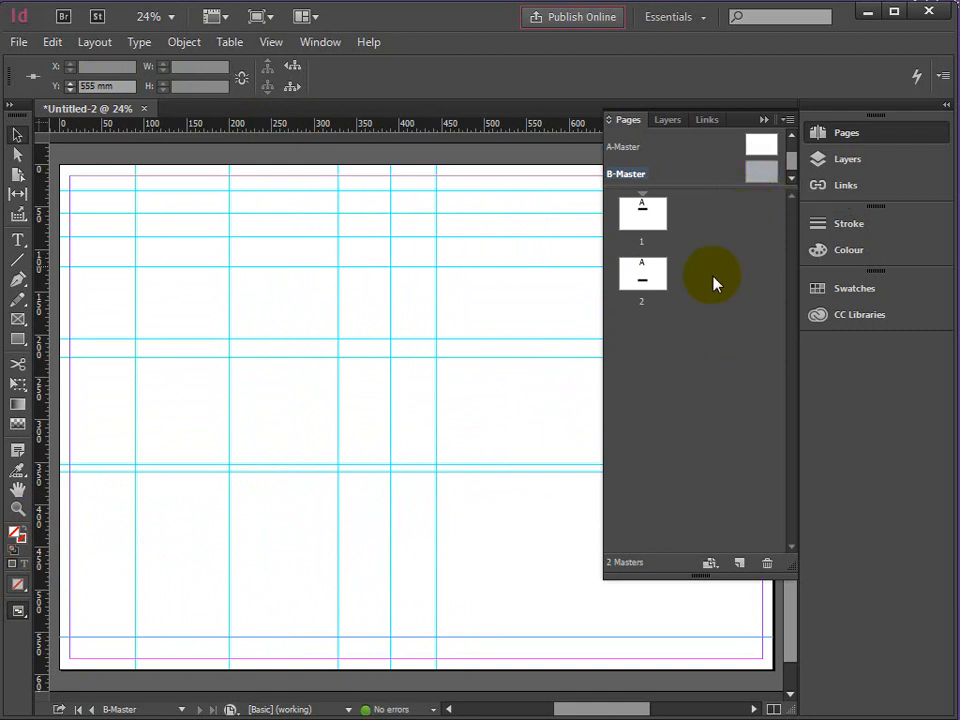
double_click(768, 181)
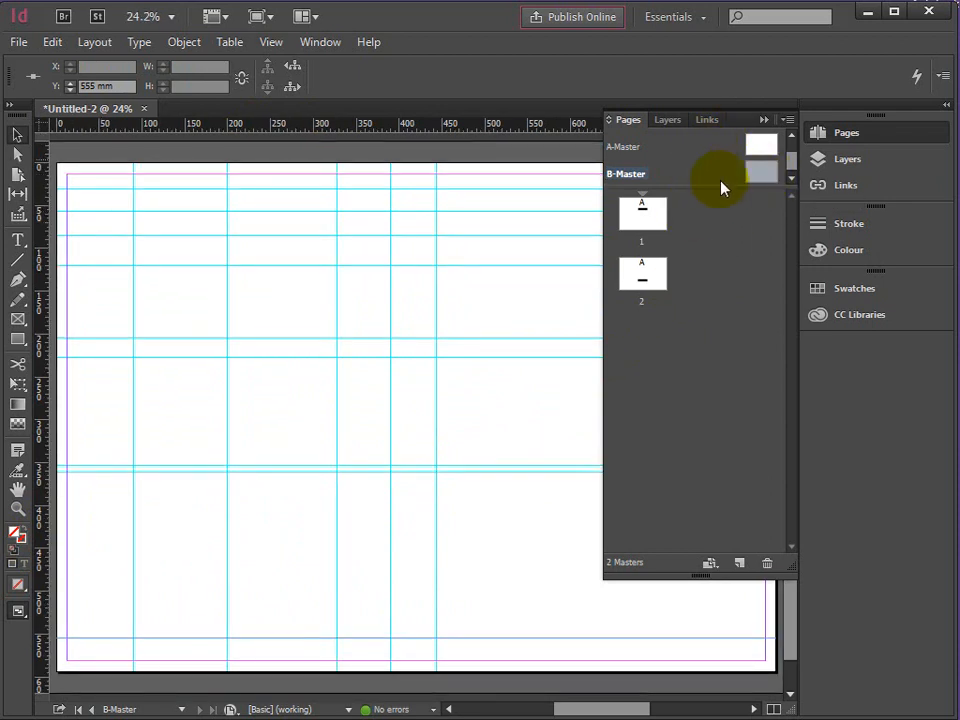
left_click(643, 285)
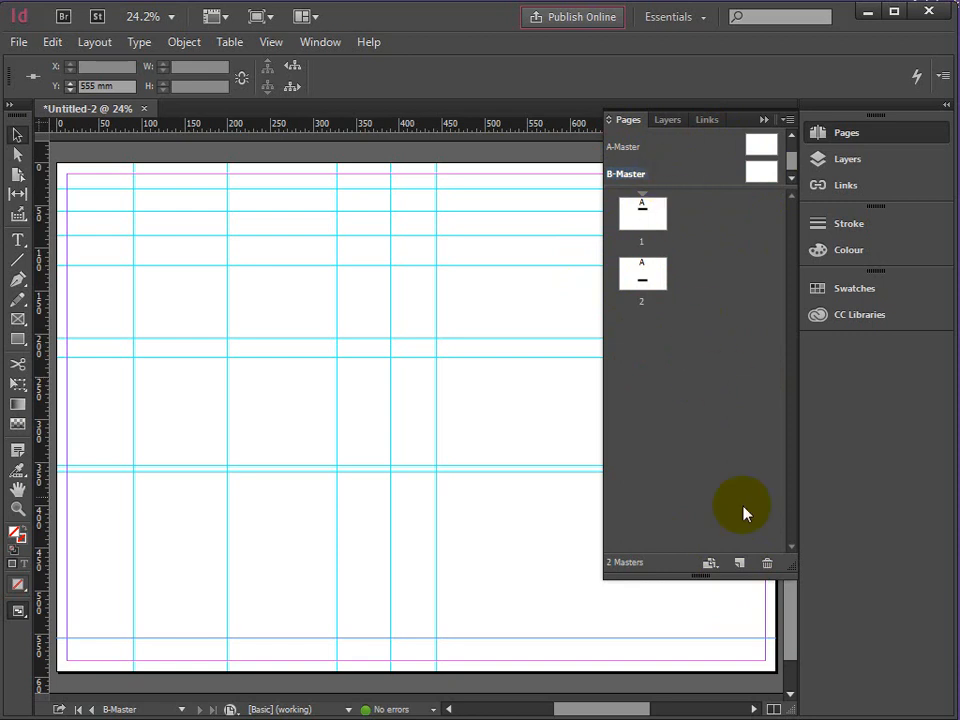
left_click(739, 565)
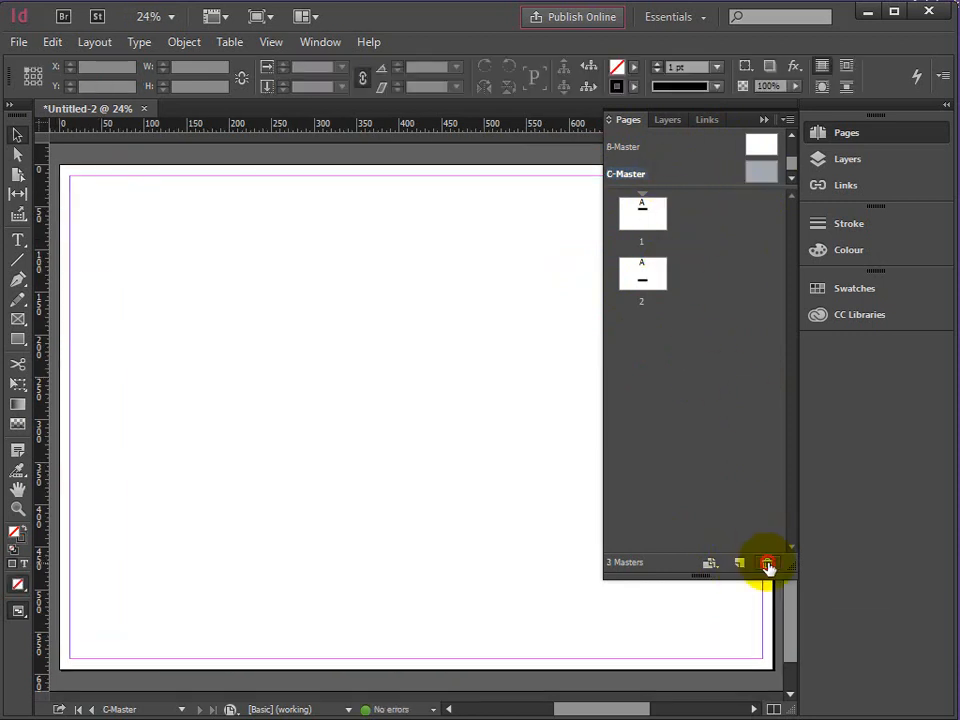
left_click(767, 566)
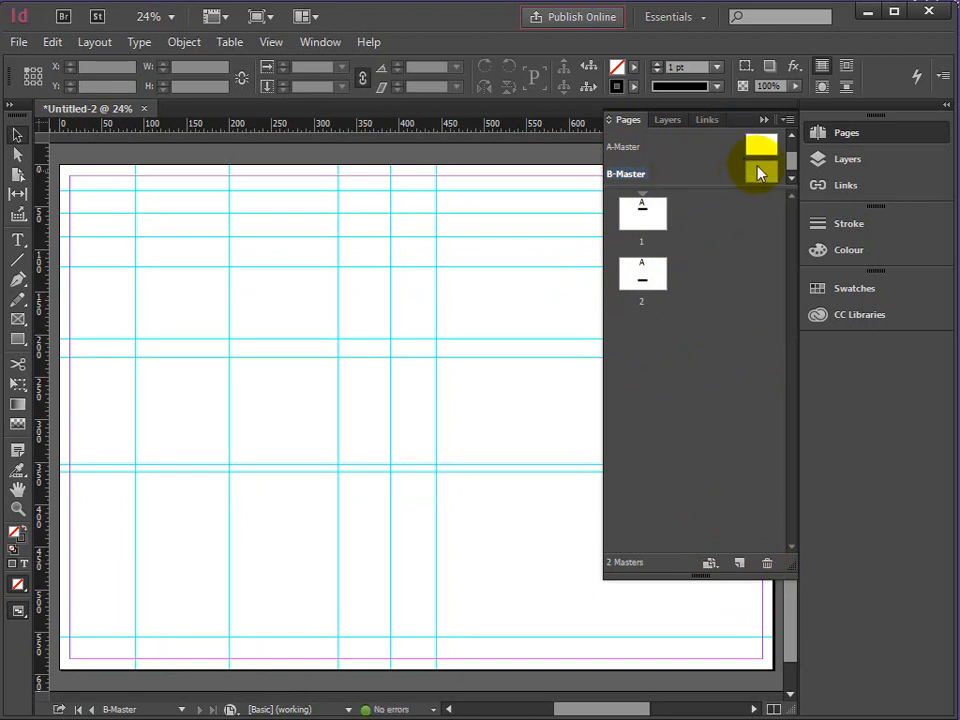
Step: Add page 3 based on B-Master and paste the copied text frame into the page's lower-right area
left_click_drag(760, 168, 664, 396)
left_click(675, 398)
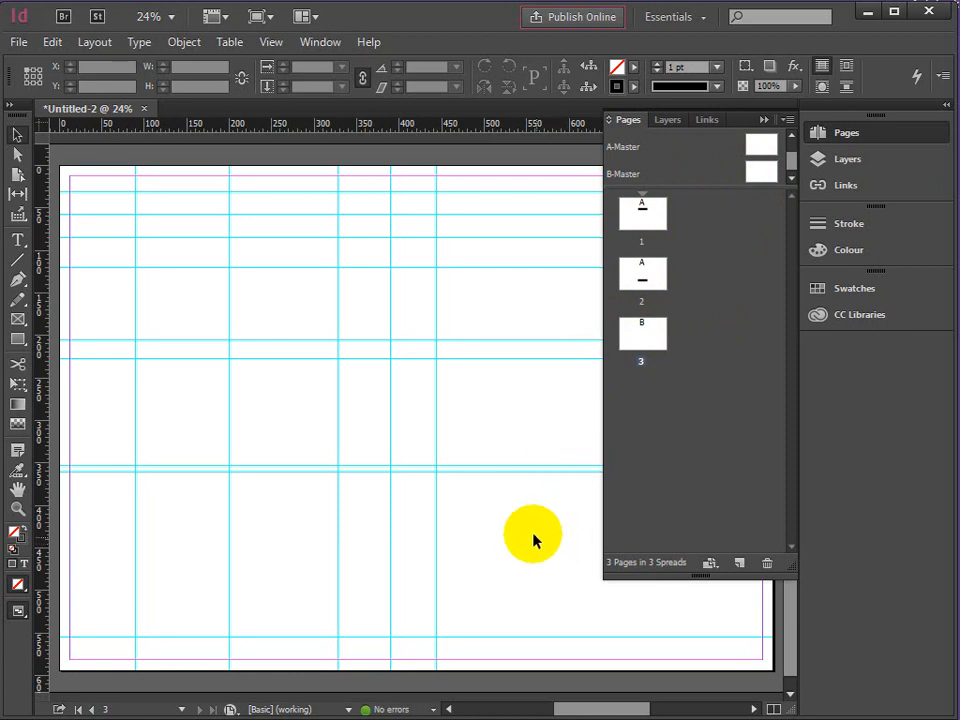
key("ctrl+v")
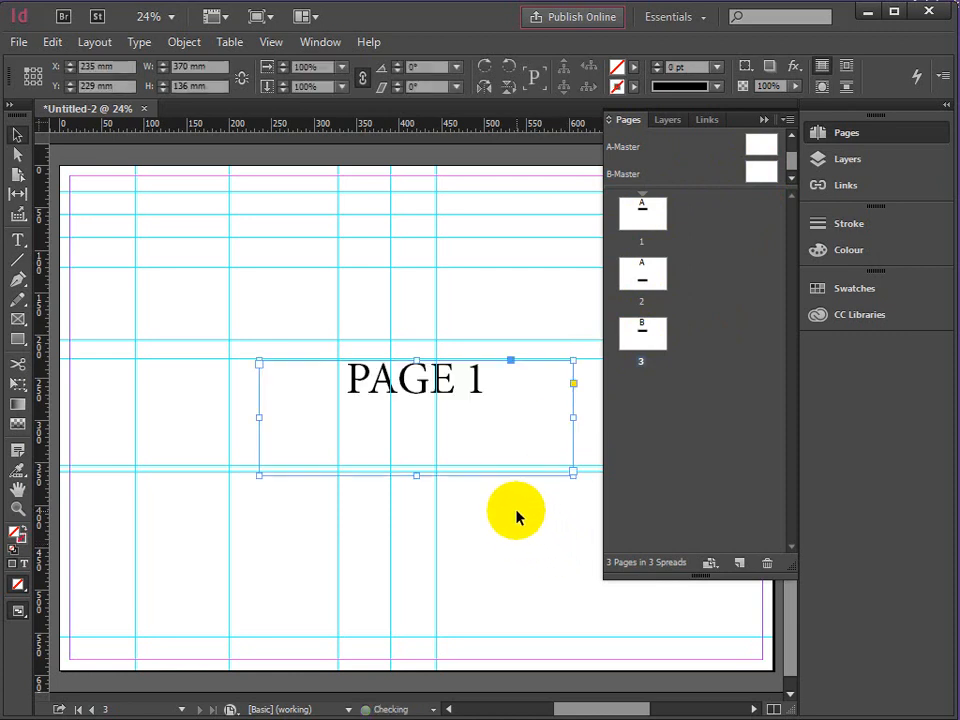
left_click_drag(385, 385, 516, 541)
Step: Change the pasted text in the lower-right frame of page 3 to read "PAGE 3"
left_click(18, 240)
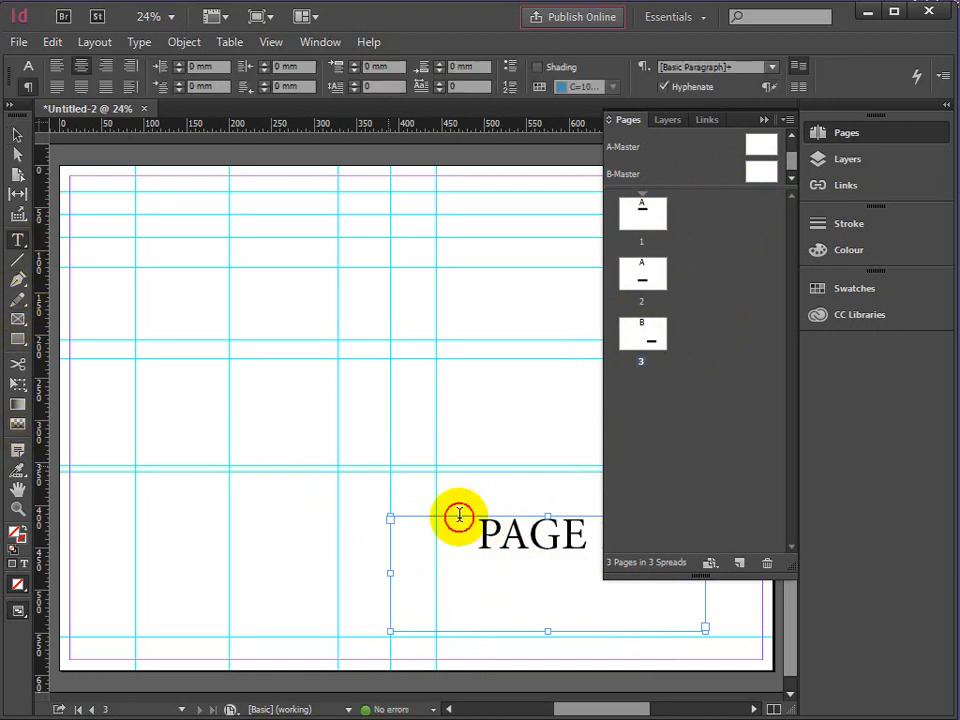
left_click(764, 120)
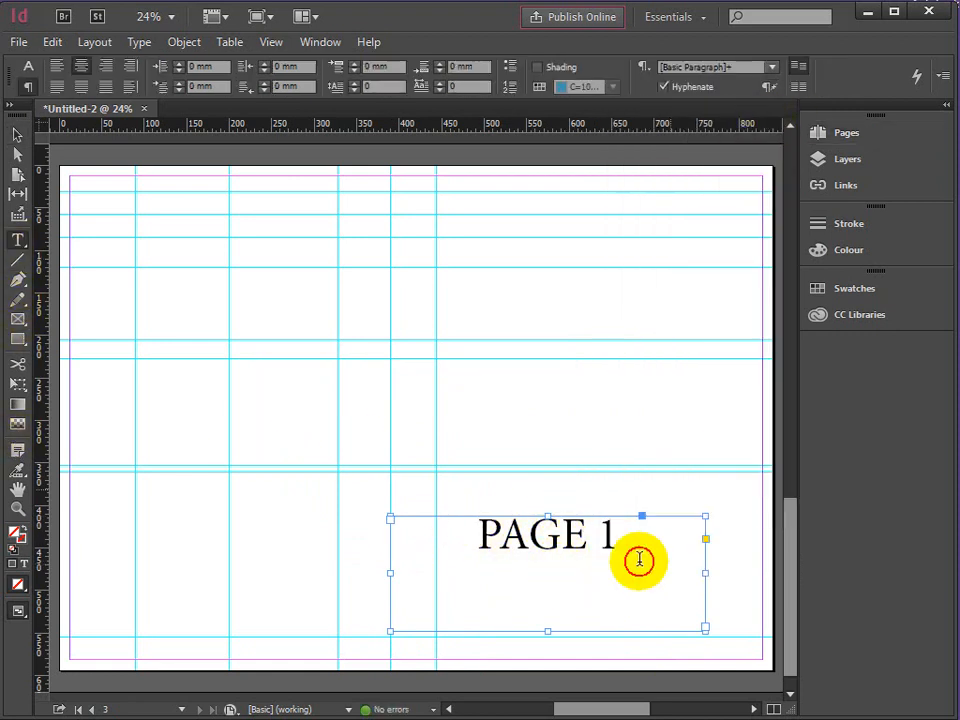
double_click(607, 540)
type("3")
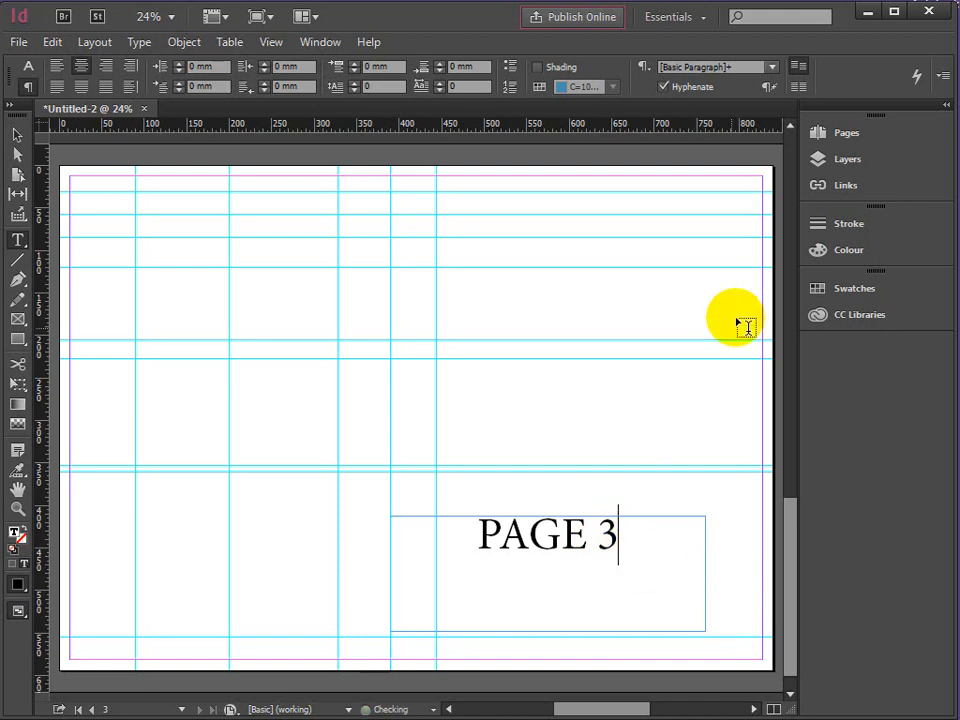
left_click(846, 138)
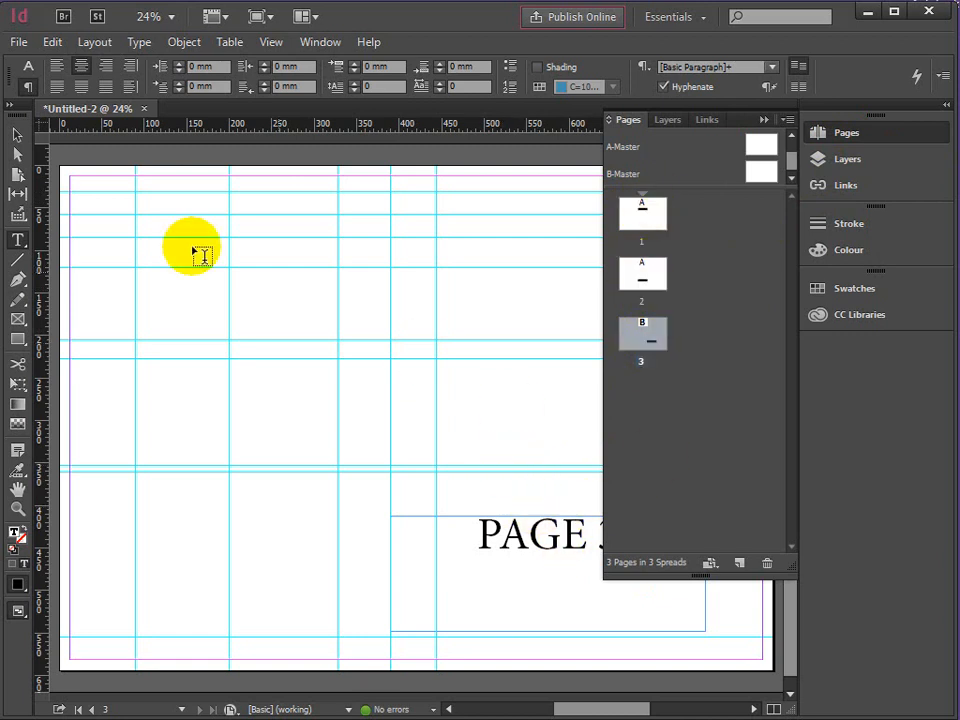
Step: Show the character formatting options and draw a new text frame in the upper-left area of page 3
left_click(18, 240)
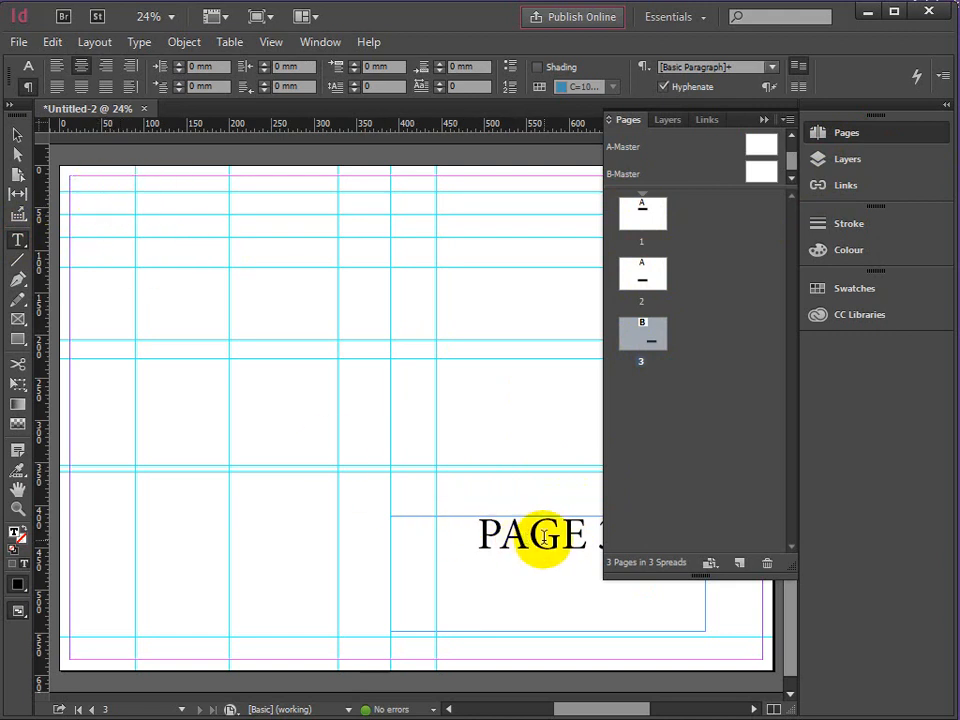
left_click_drag(580, 538, 461, 536)
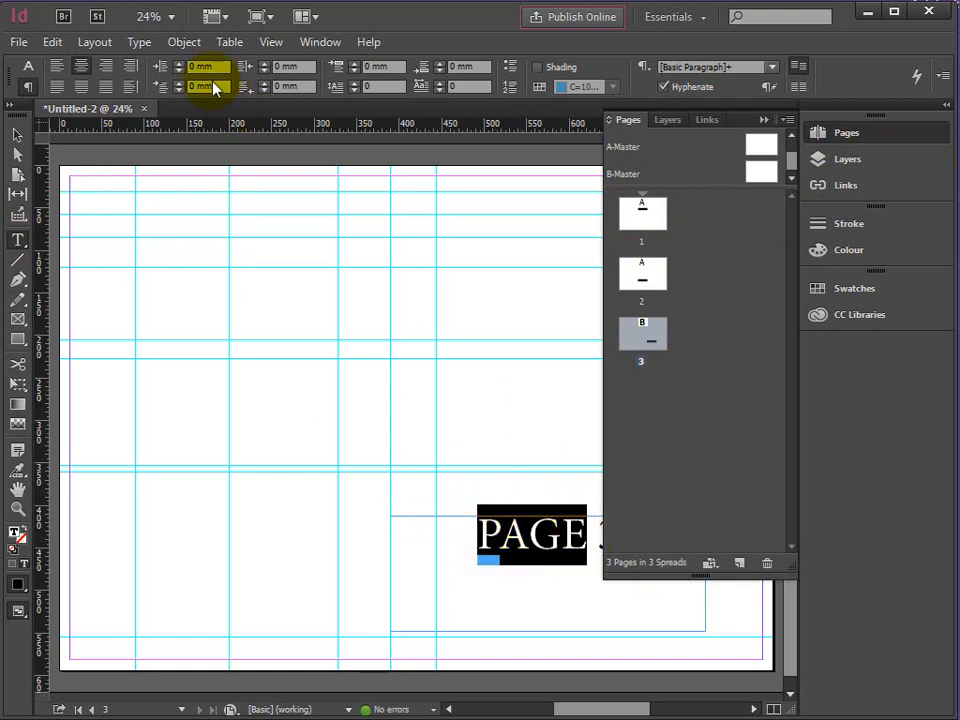
left_click(26, 68)
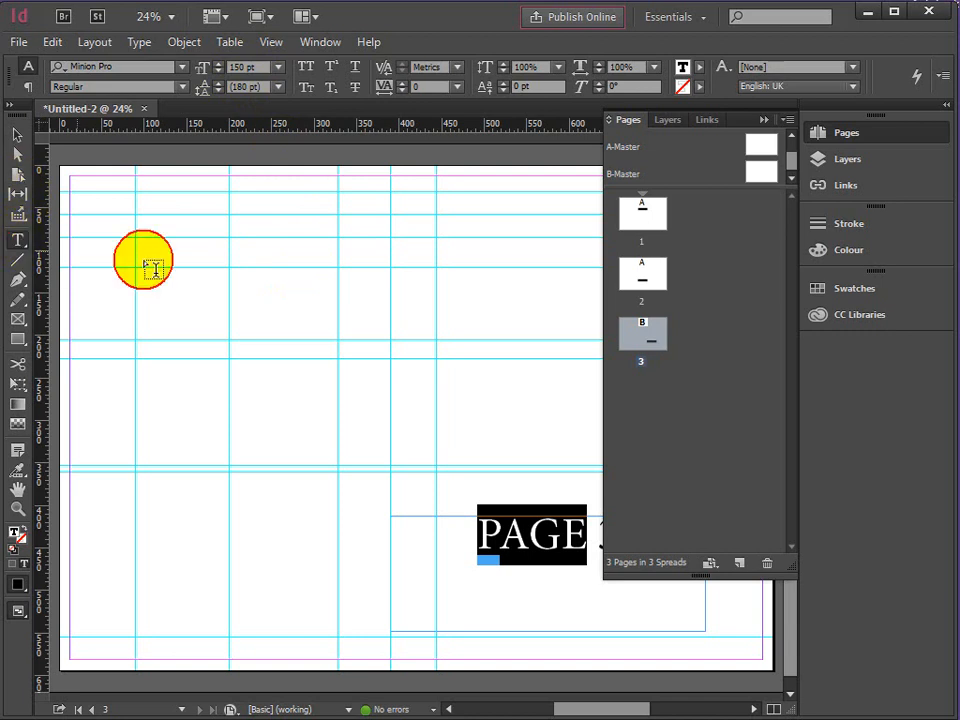
left_click_drag(140, 219, 383, 331)
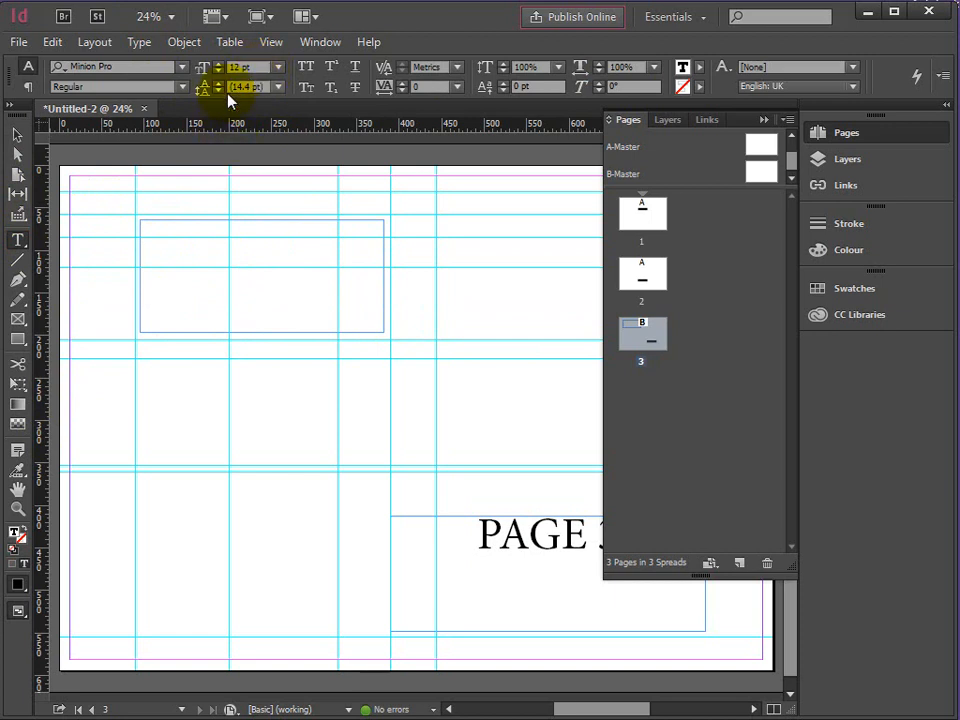
Step: Enter "TESTING 123" in the new upper-left text frame on page 3
left_click(18, 508)
left_click(182, 236)
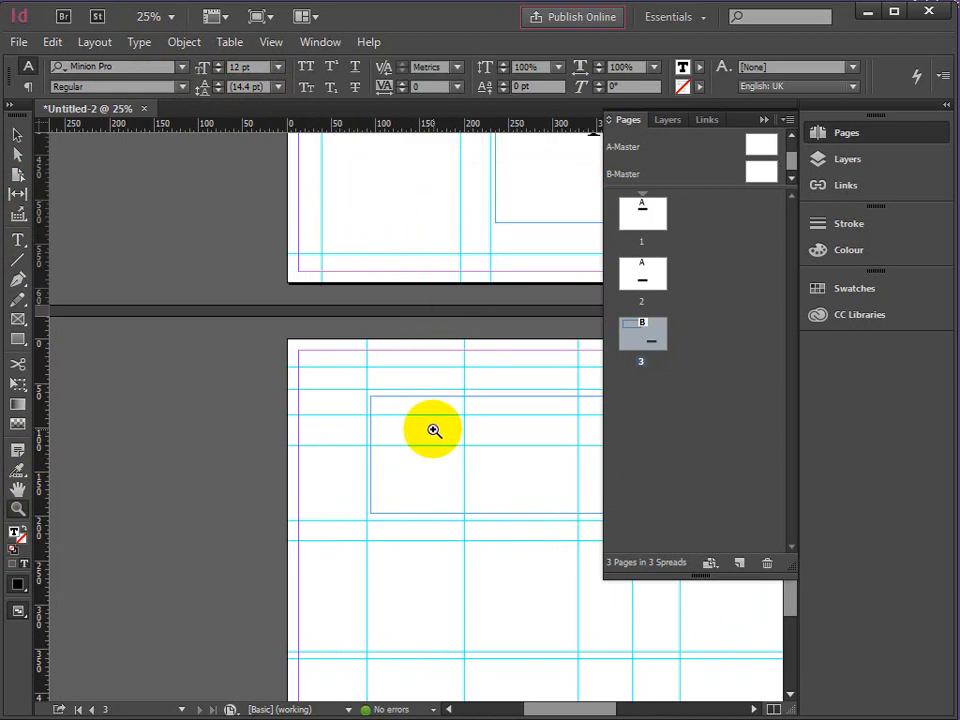
left_click(386, 381)
left_click(319, 375)
left_click(422, 388)
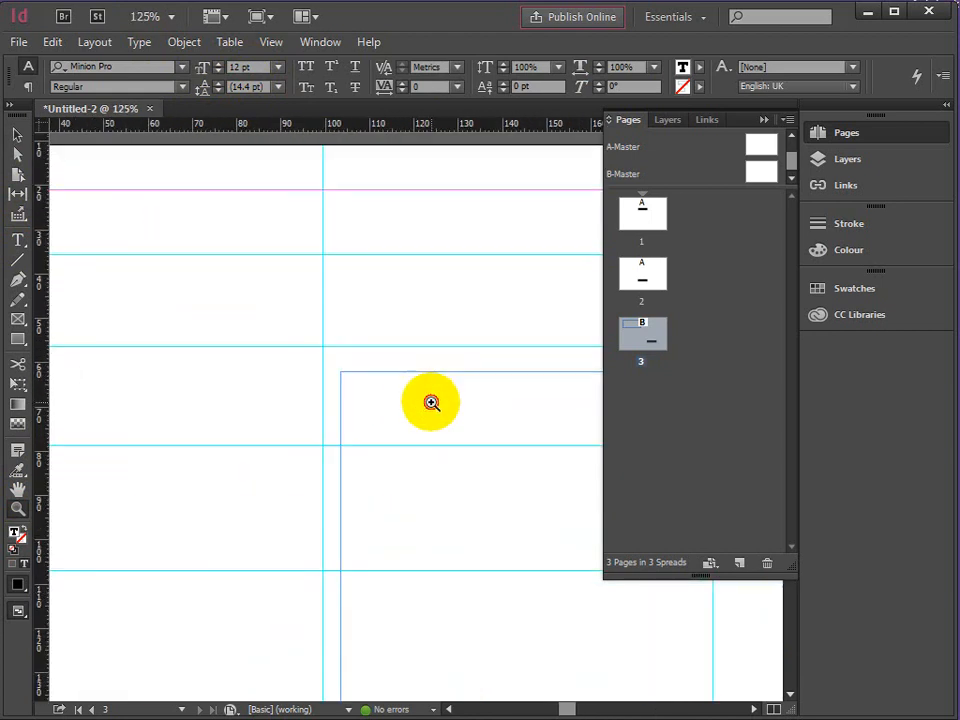
left_click(432, 401)
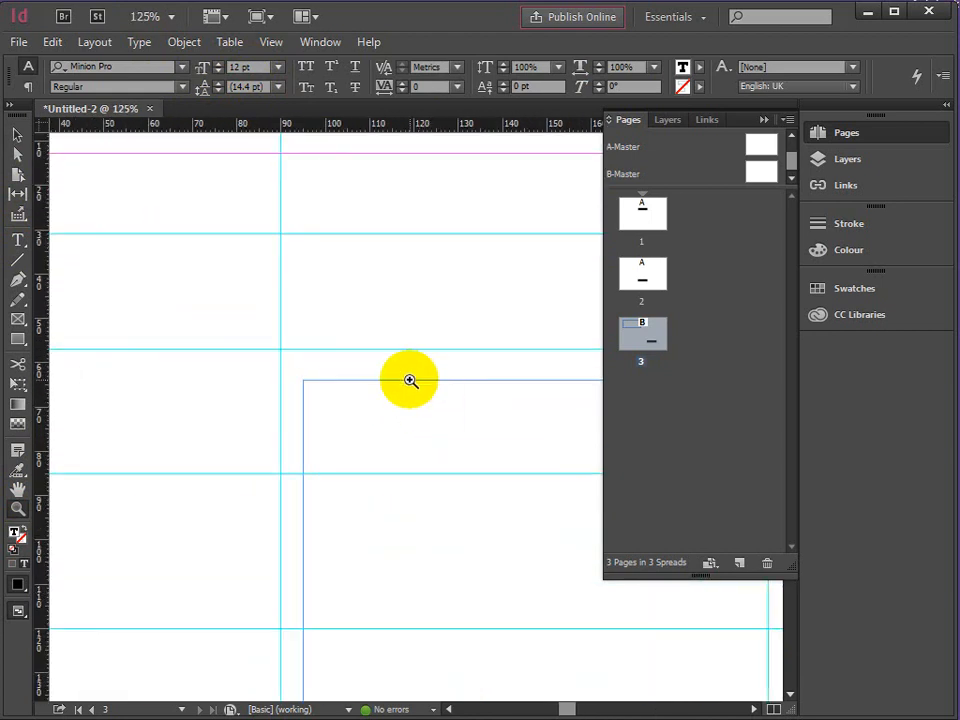
left_click(18, 241)
left_click(344, 401)
type("TESTING 123")
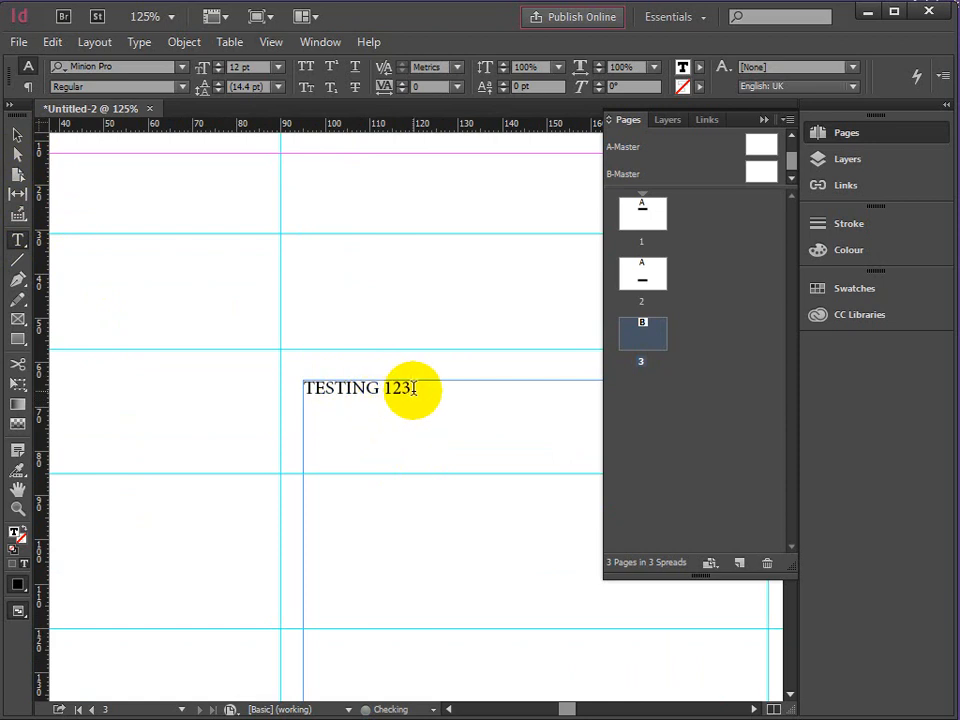
Step: Set the font of the "TESTING 123" text to Arial Narrow
left_click_drag(413, 390, 285, 386)
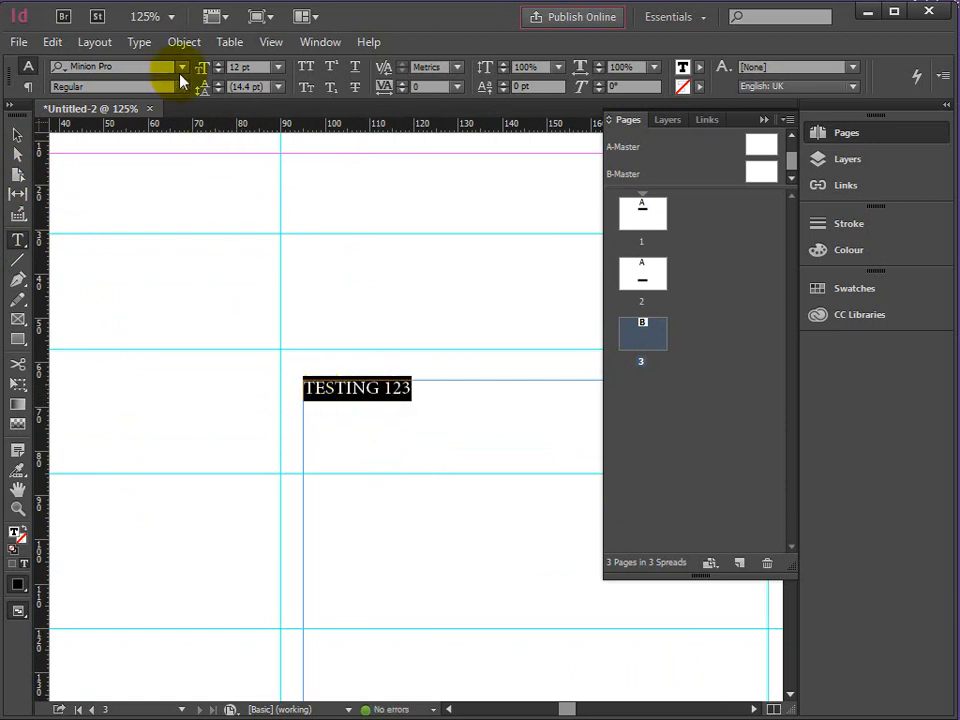
left_click(182, 68)
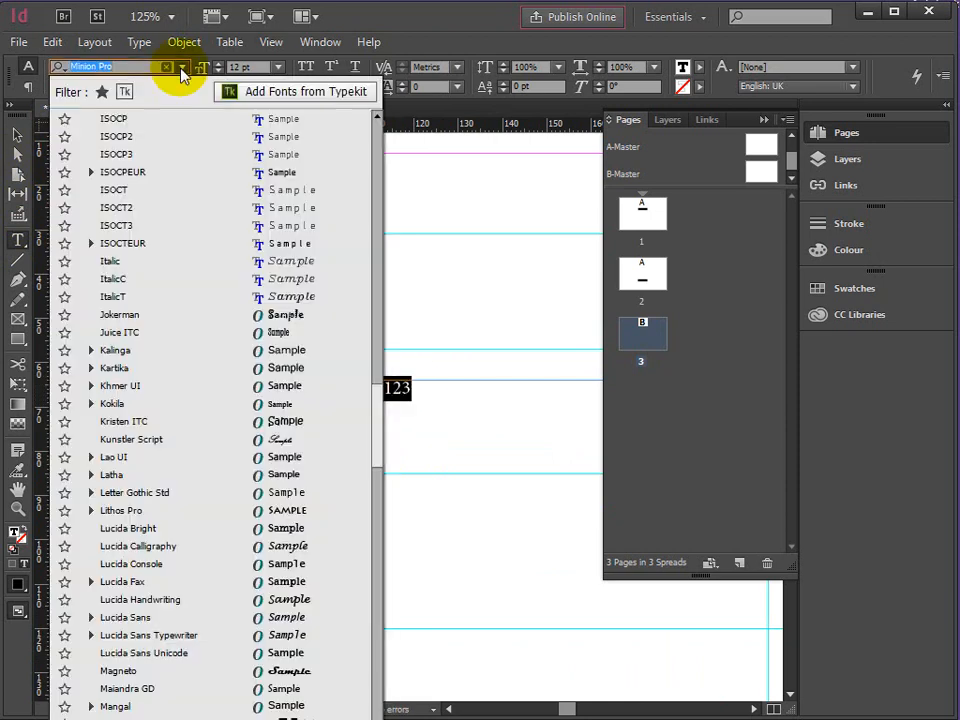
left_click(378, 261)
left_click_drag(378, 261, 377, 182)
scroll(377, 193, "up", 1)
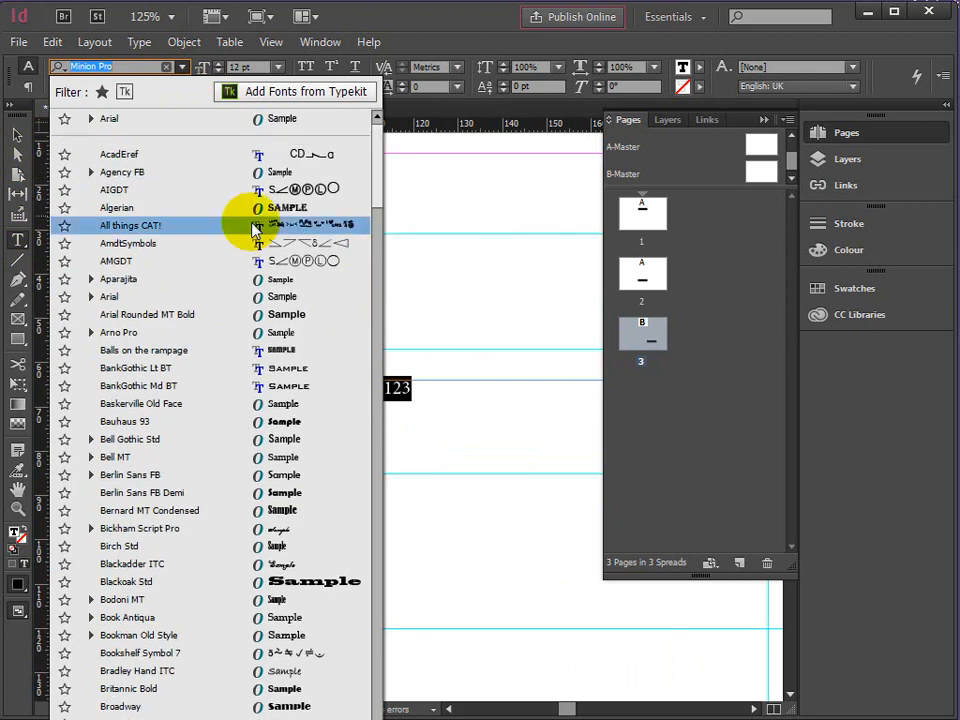
left_click(91, 297)
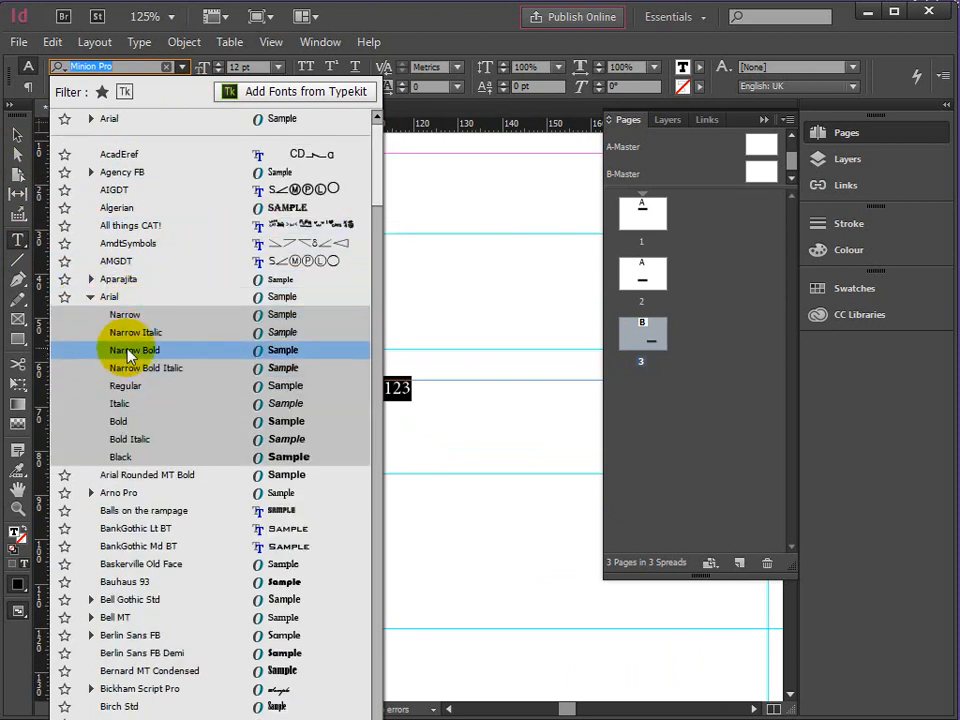
left_click(123, 316)
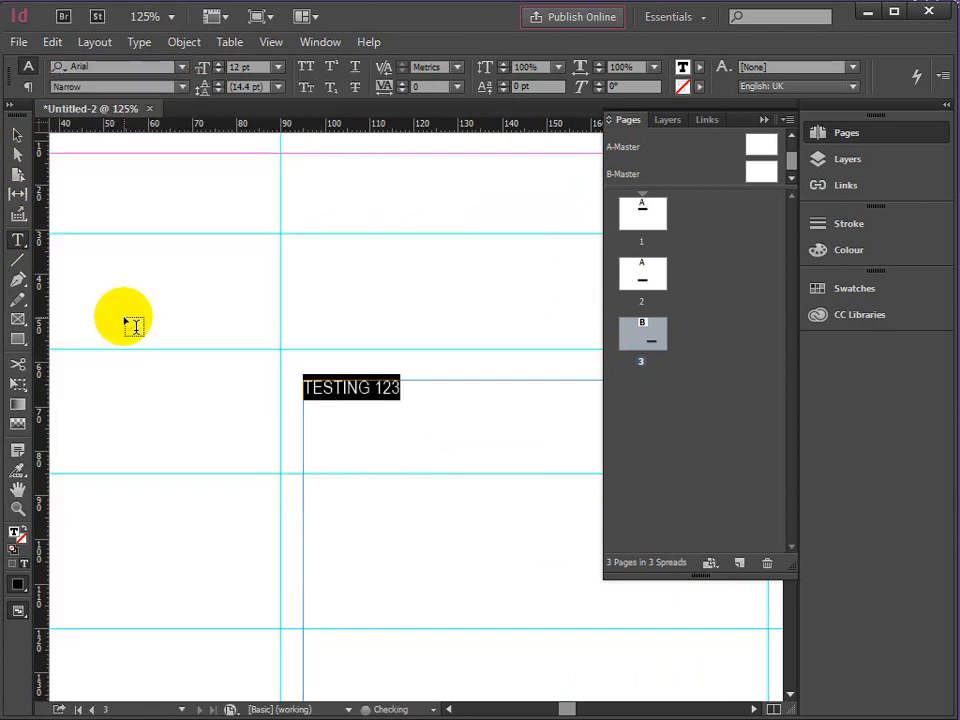
Step: Try a font size of 4 mm on the "TESTING 123" text and return it to 12 pt
left_click(245, 77)
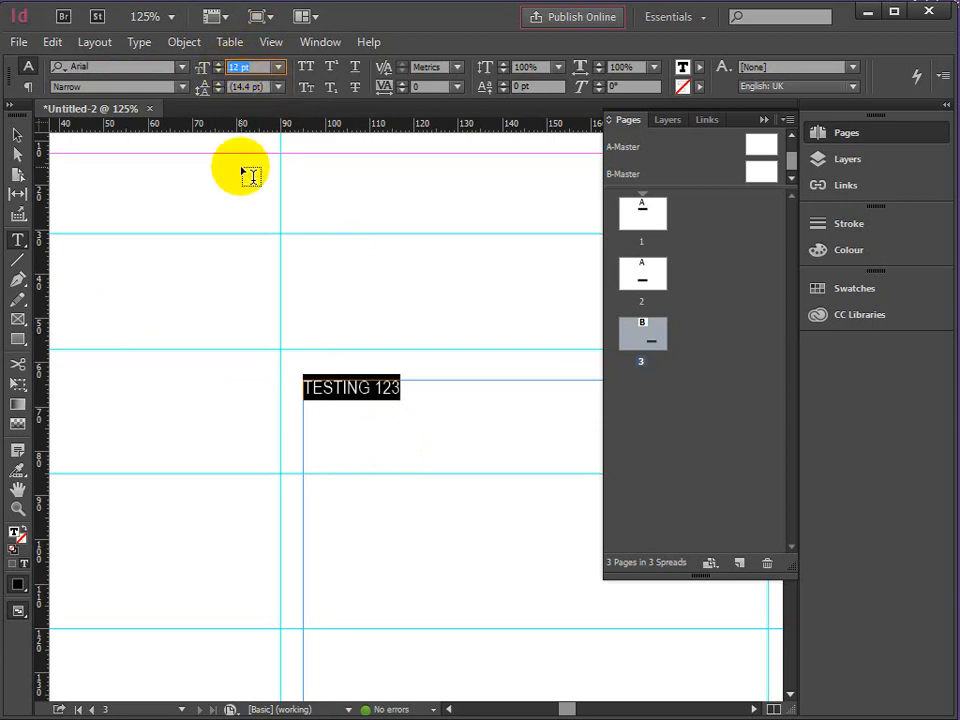
type("4MM")
key("Return")
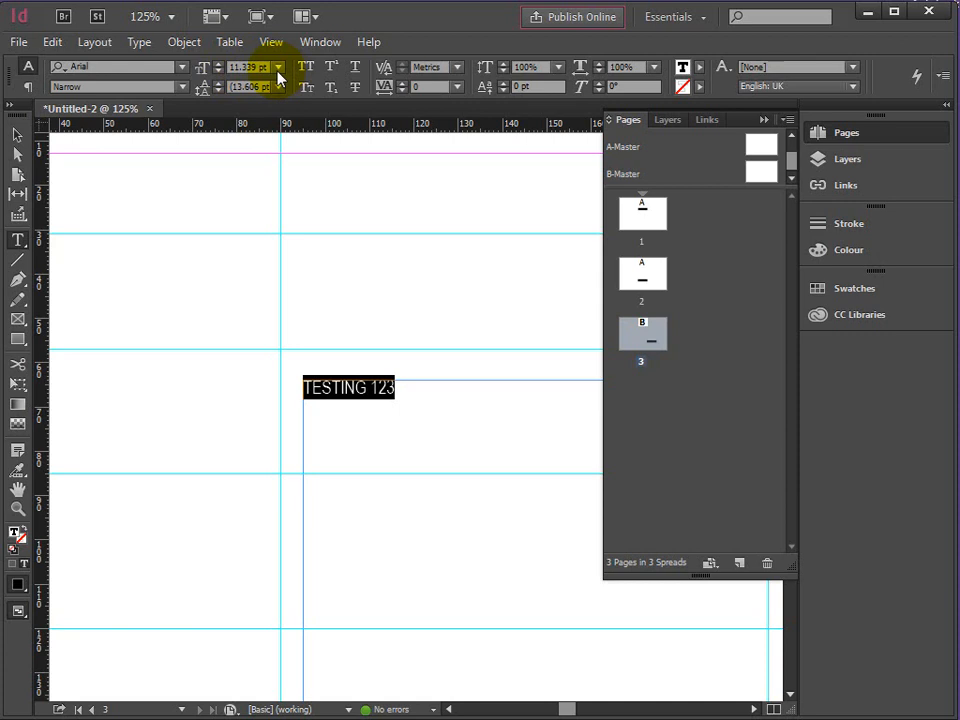
left_click(278, 68)
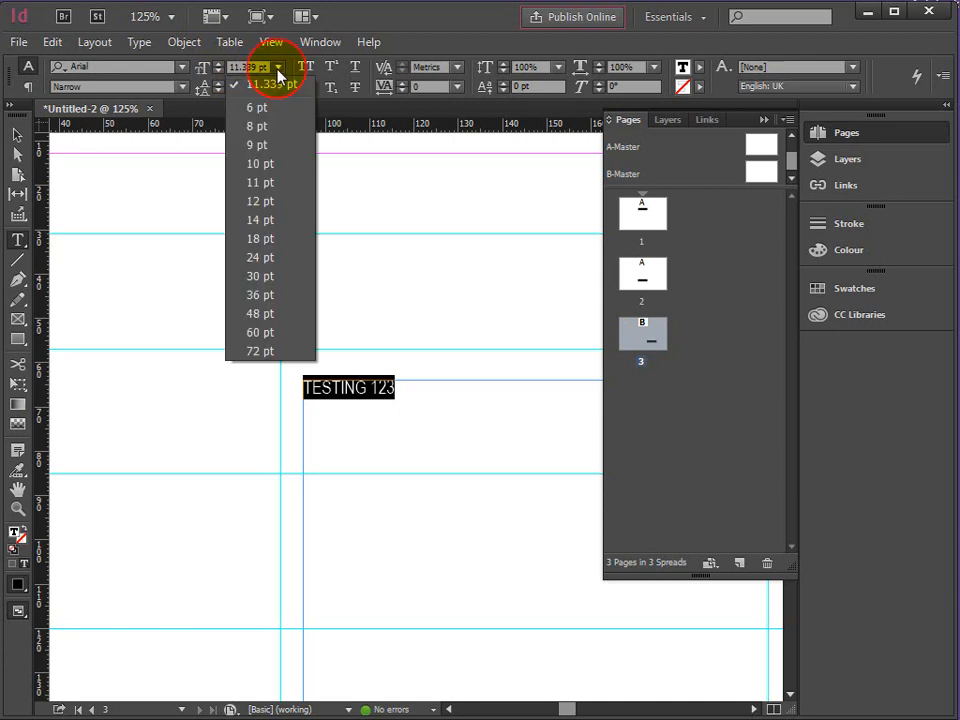
left_click(255, 203)
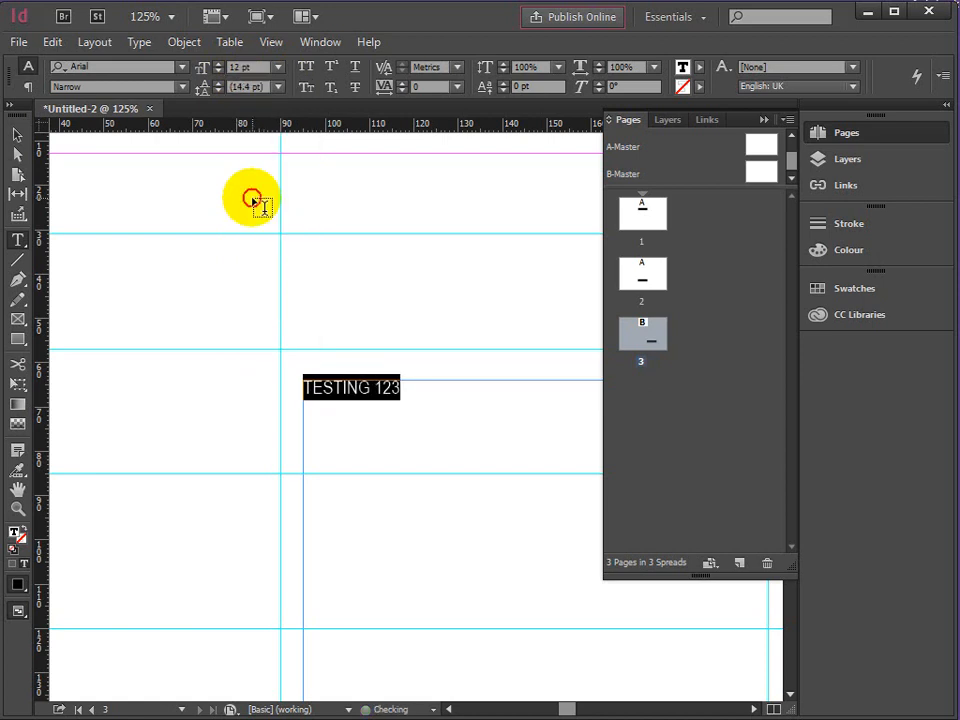
Step: Copy "TESTING 123" and paste it twice after the original so the phrase repeats three times on one line
left_click(397, 397)
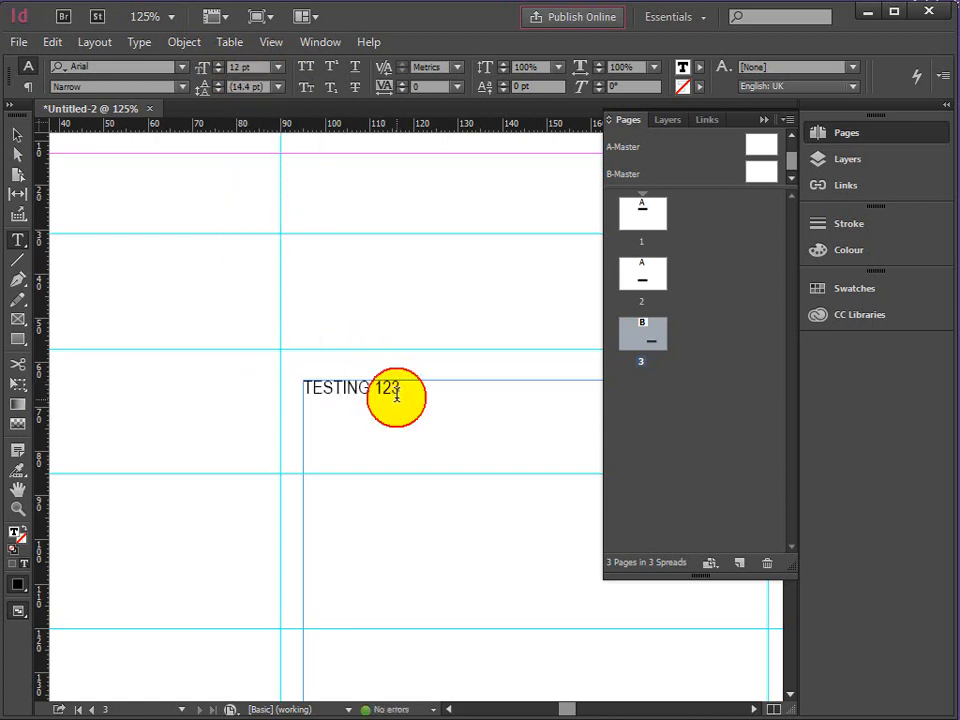
left_click_drag(397, 397, 308, 390)
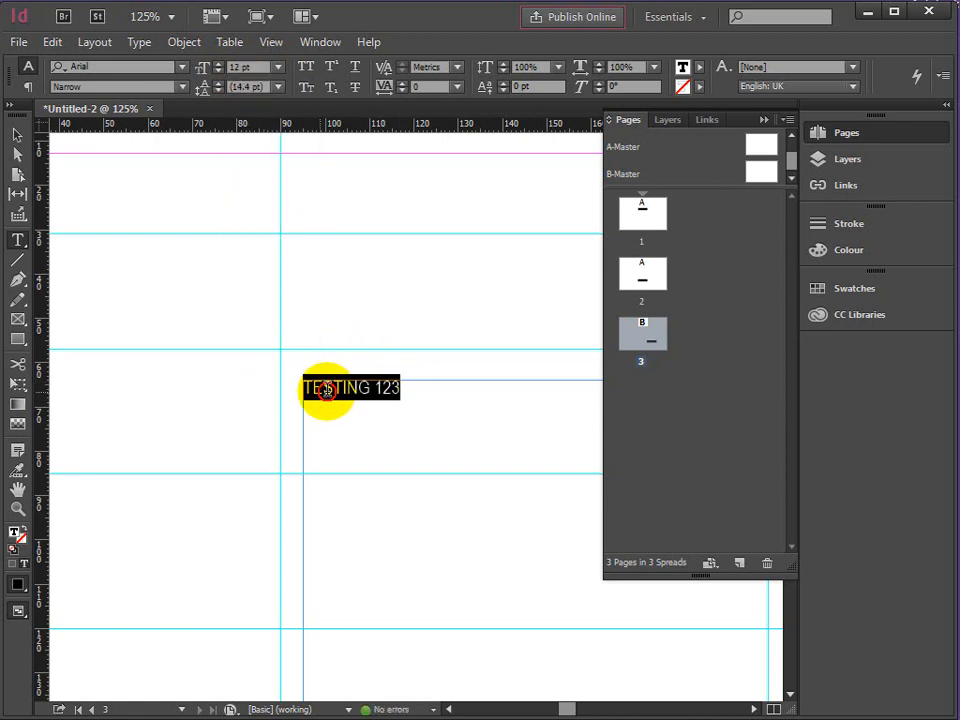
key("ctrl+c")
left_click(435, 395)
key("ctrl+v")
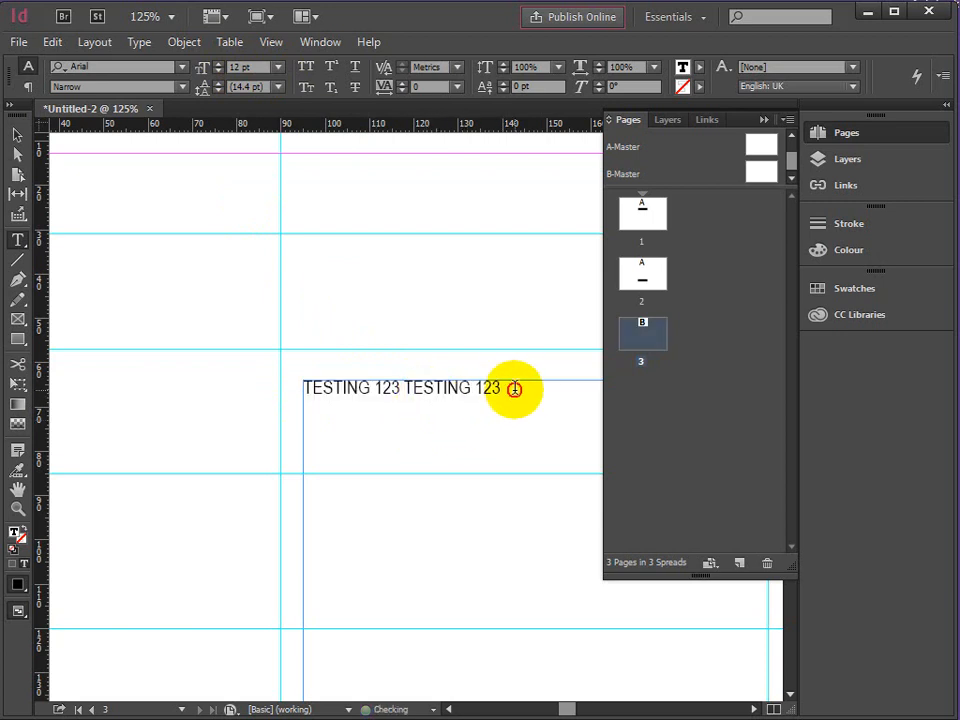
key("ctrl+v")
Step: Copy the line of three "TESTING 123" phrases on page 3 and paste it repeatedly until the text fills ten lines of the frame
left_click(18, 508)
left_click(493, 480, "alt")
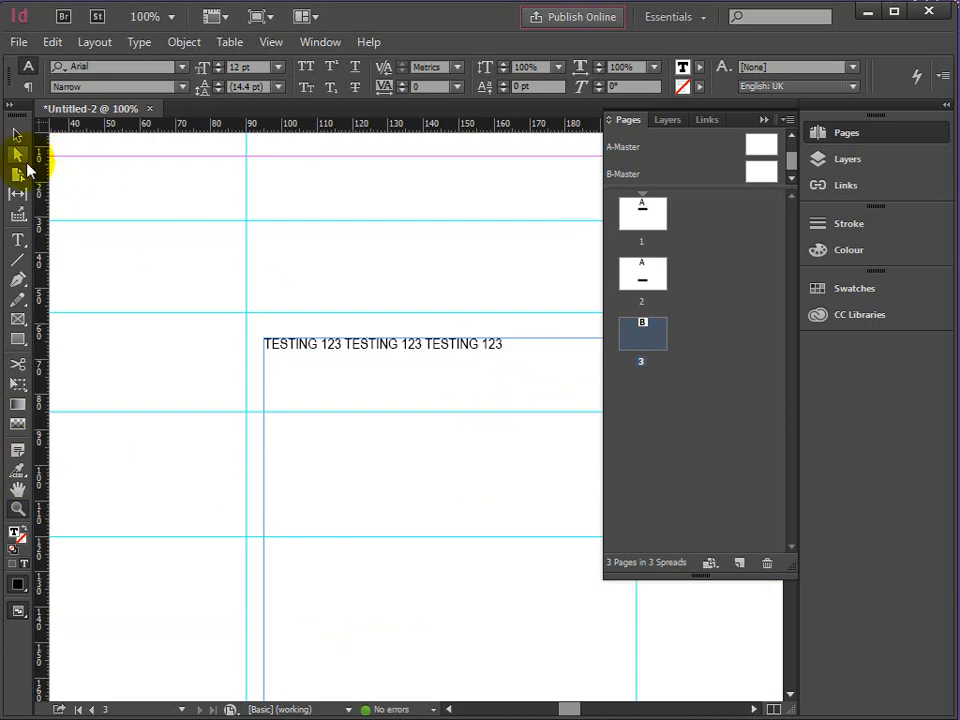
left_click(18, 240)
left_click_drag(505, 343, 230, 341)
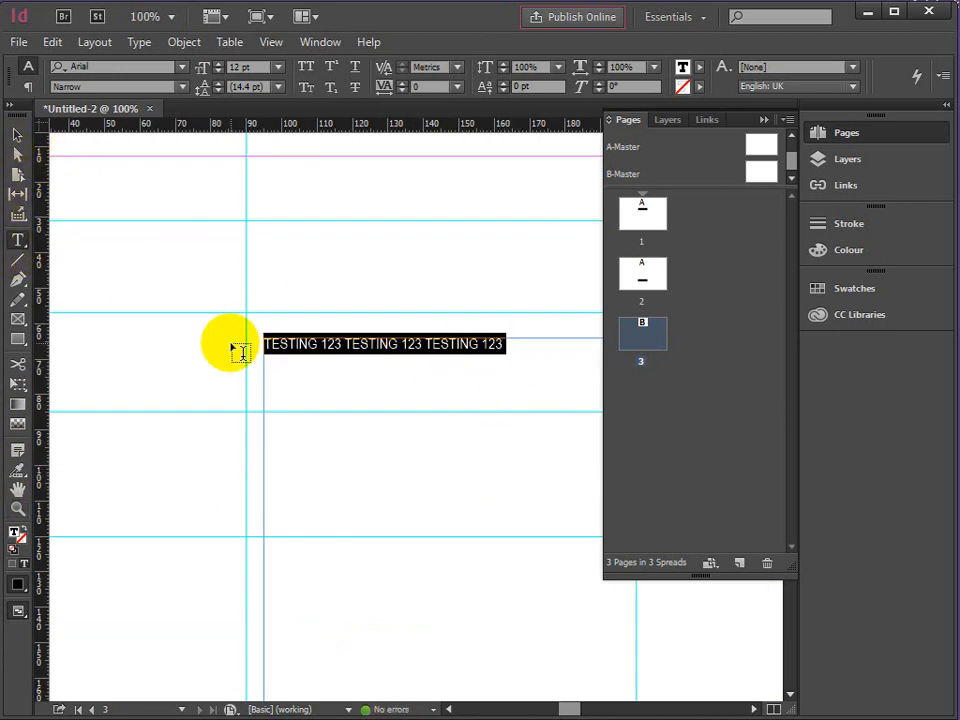
left_click(530, 347)
key("ctrl+v")
key("ctrl+v")
key("ctrl+v")
key("ctrl+v")
key("ctrl+v")
key("ctrl+v")
key("ctrl+v")
key("ctrl+v")
key("ctrl+v")
key("ctrl+v")
key("ctrl+v")
key("ctrl+v")
key("ctrl+v")
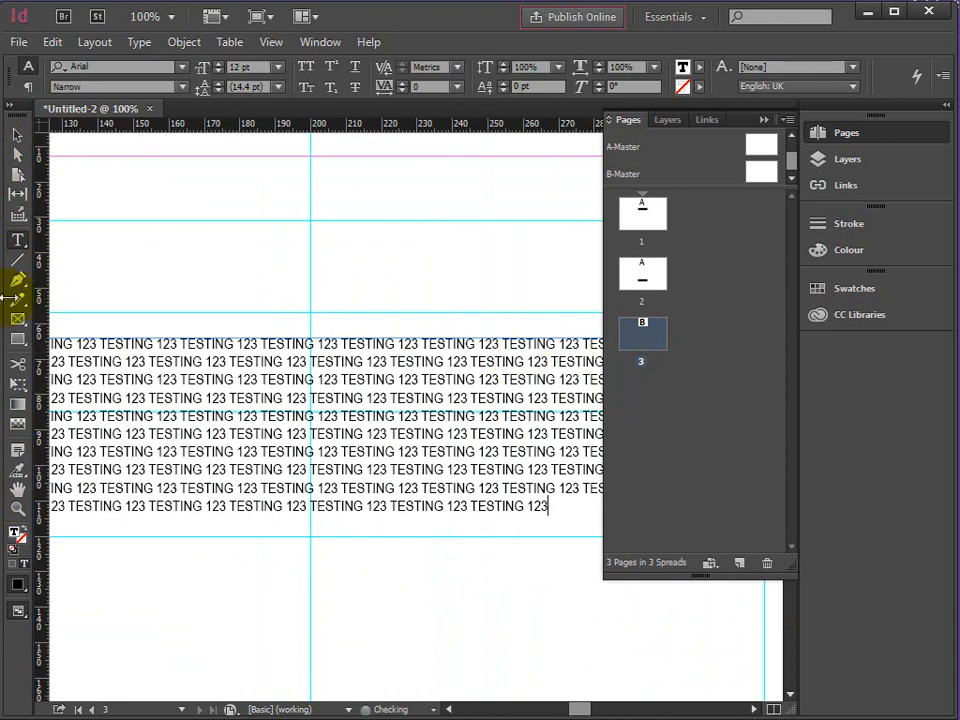
Step: Start exporting the three-page document as an interactive PDF, replacing the existing TEST.pdf in the InDesign folder
left_click(18, 508)
left_click(290, 468, "alt")
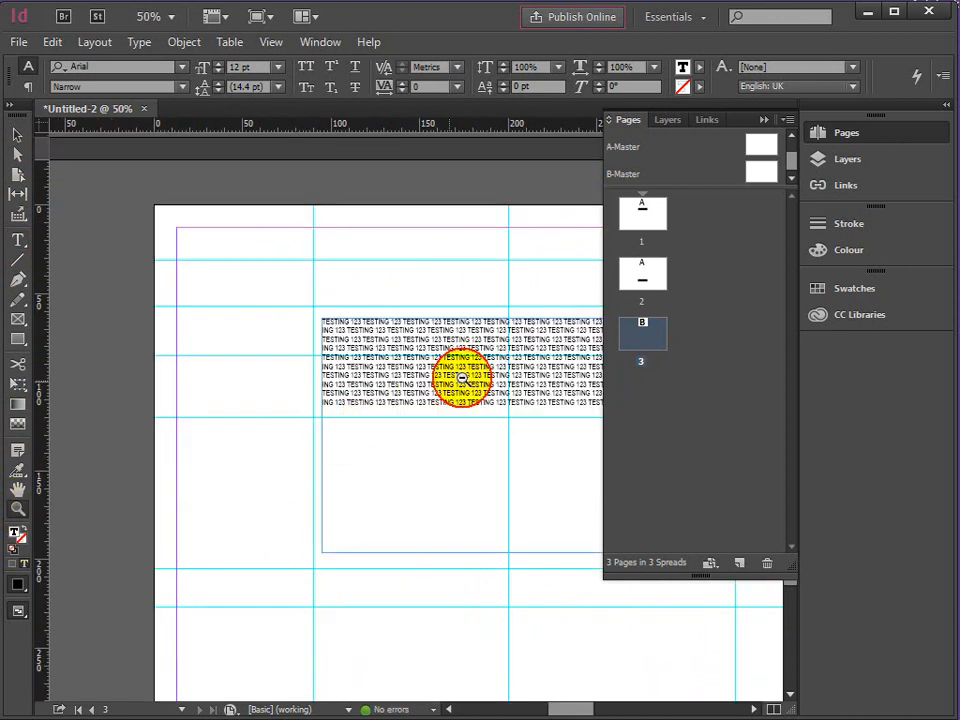
left_click(440, 389, "alt")
left_click(493, 450, "alt")
left_click(489, 489, "alt")
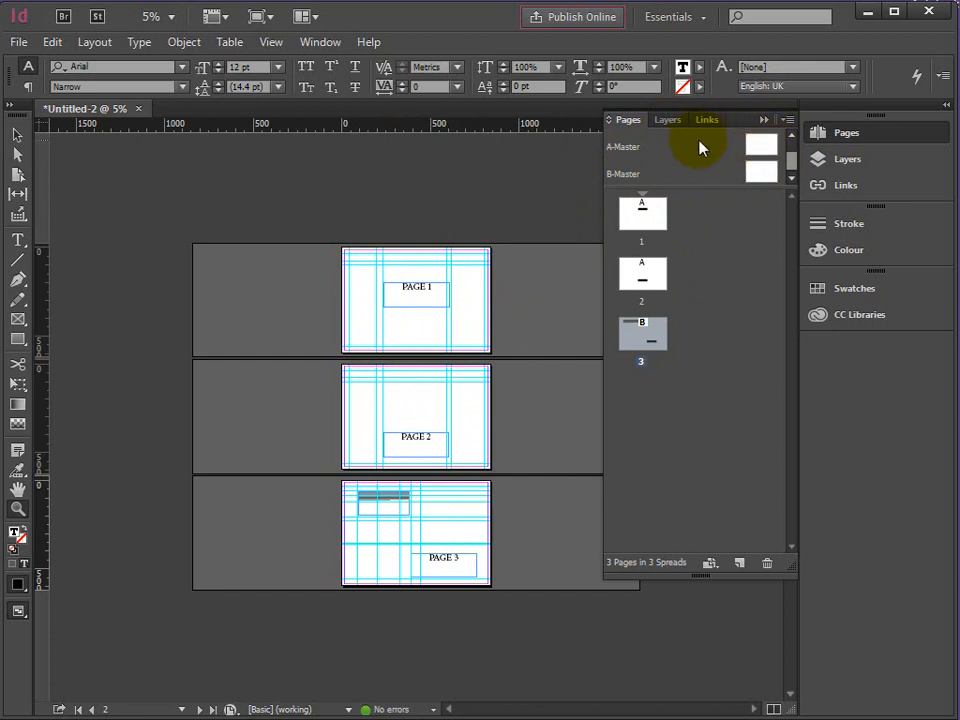
left_click_drag(768, 155, 660, 212)
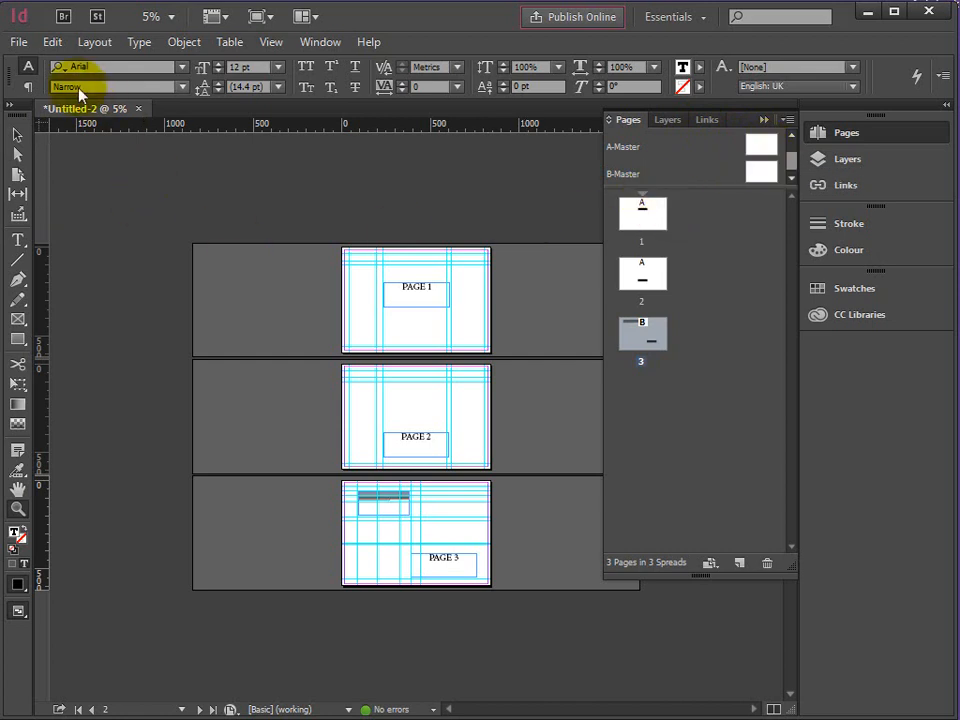
left_click(18, 43)
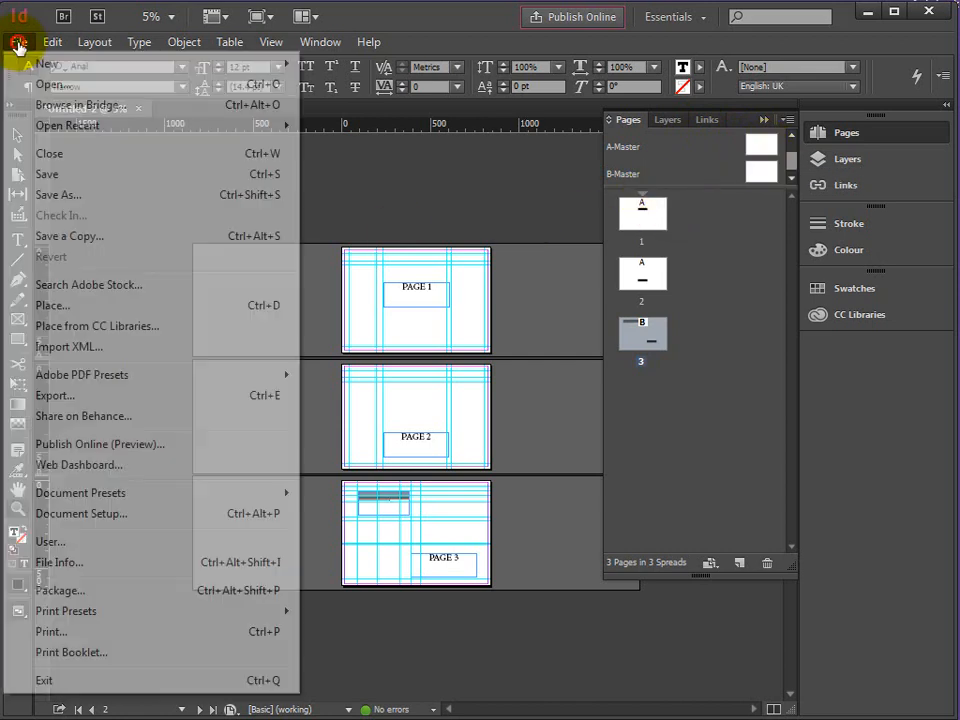
left_click(64, 396)
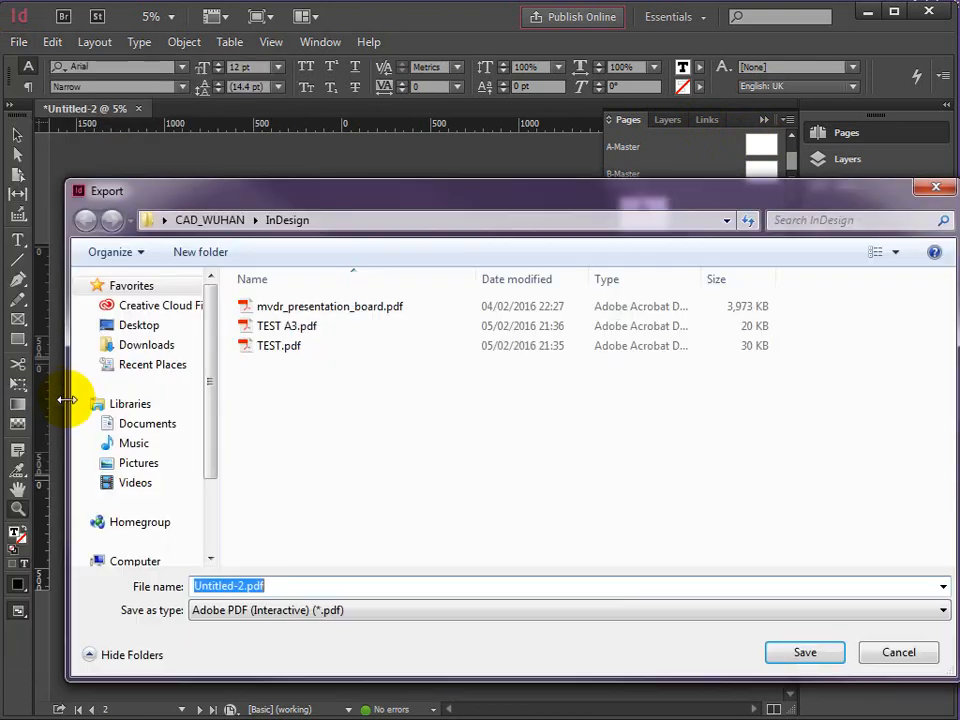
left_click(261, 347)
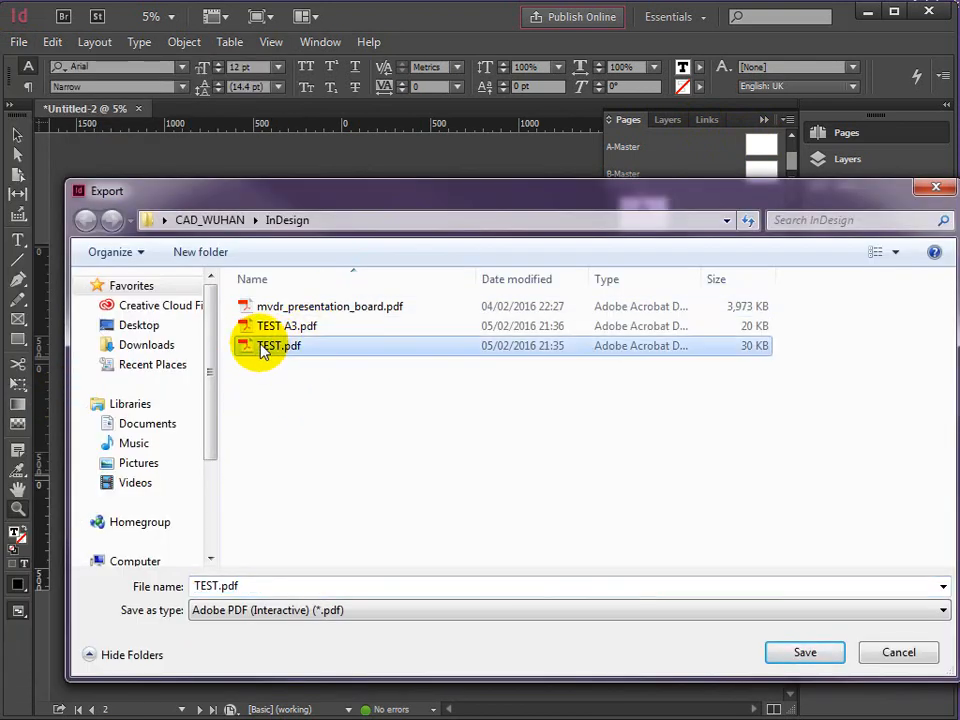
left_click(805, 658)
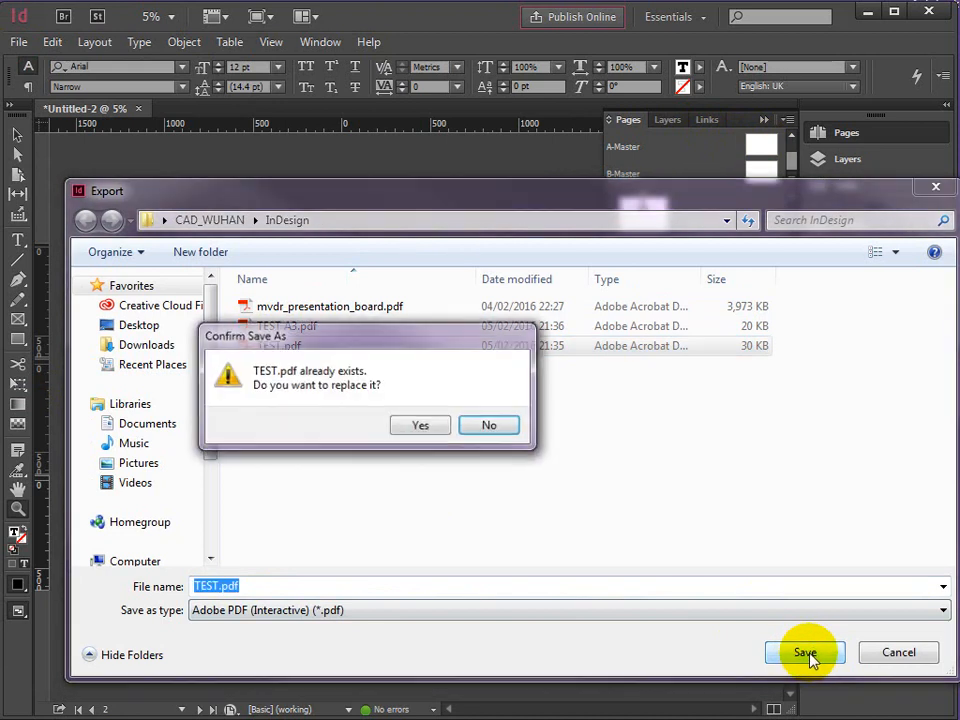
left_click(421, 424)
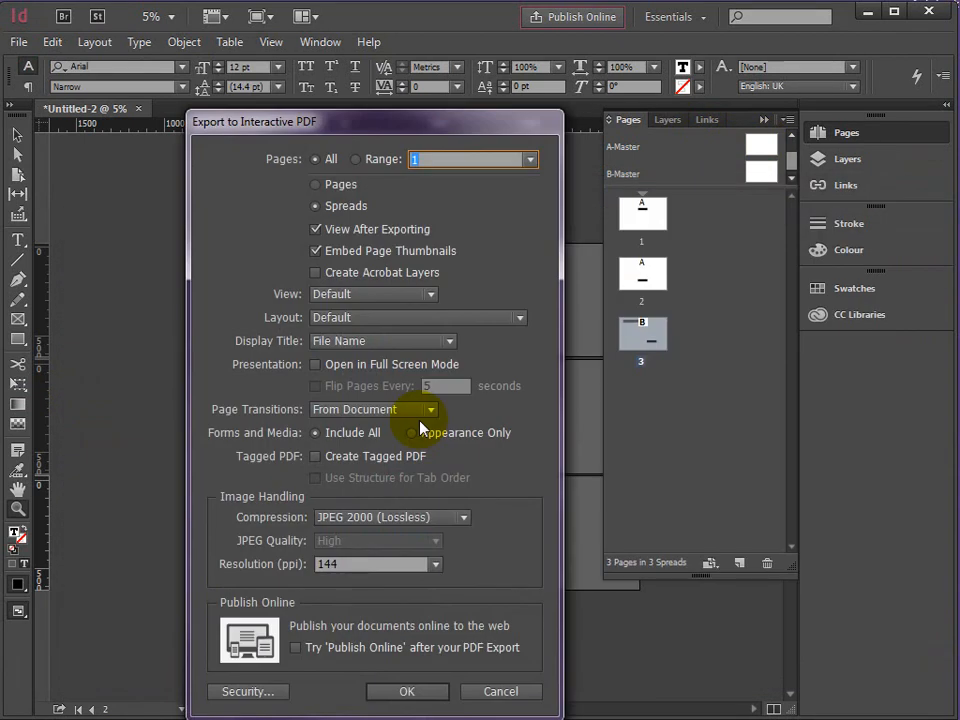
Step: Export all pages as spreads with 144 ppi resolution and JPEG 2000 (Lossless) compression
left_click_drag(381, 122, 420, 60)
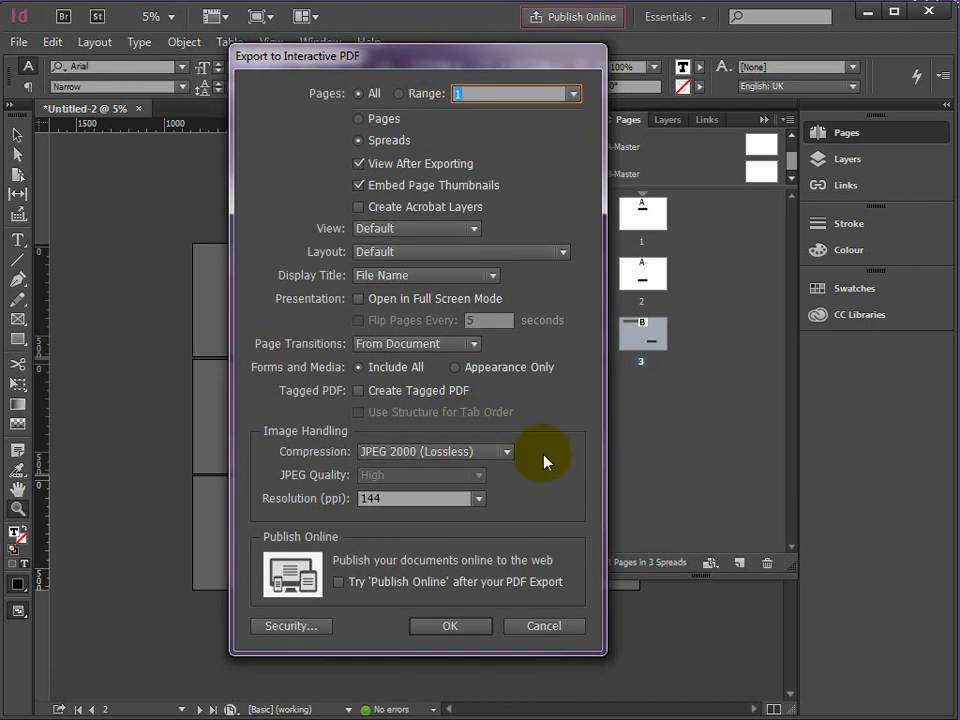
left_click(478, 499)
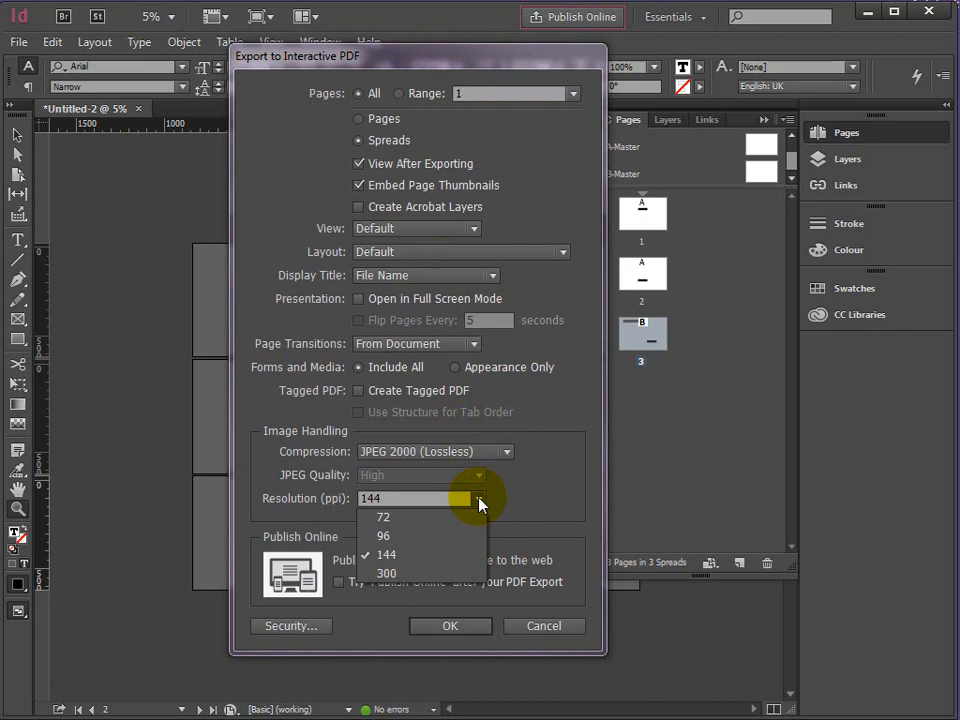
left_click(390, 558)
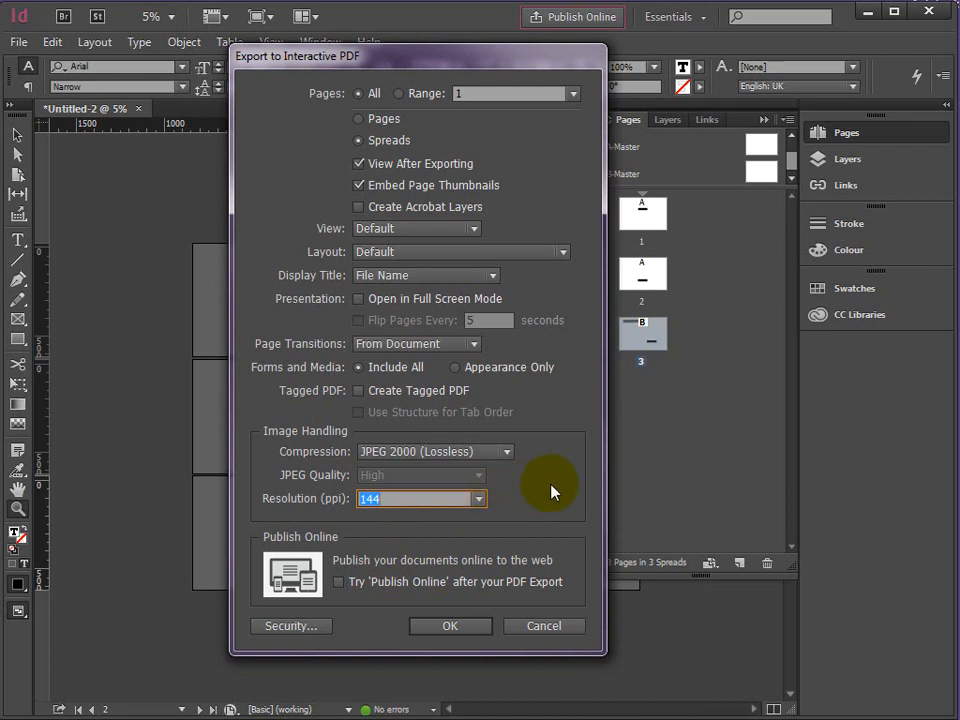
left_click(509, 453)
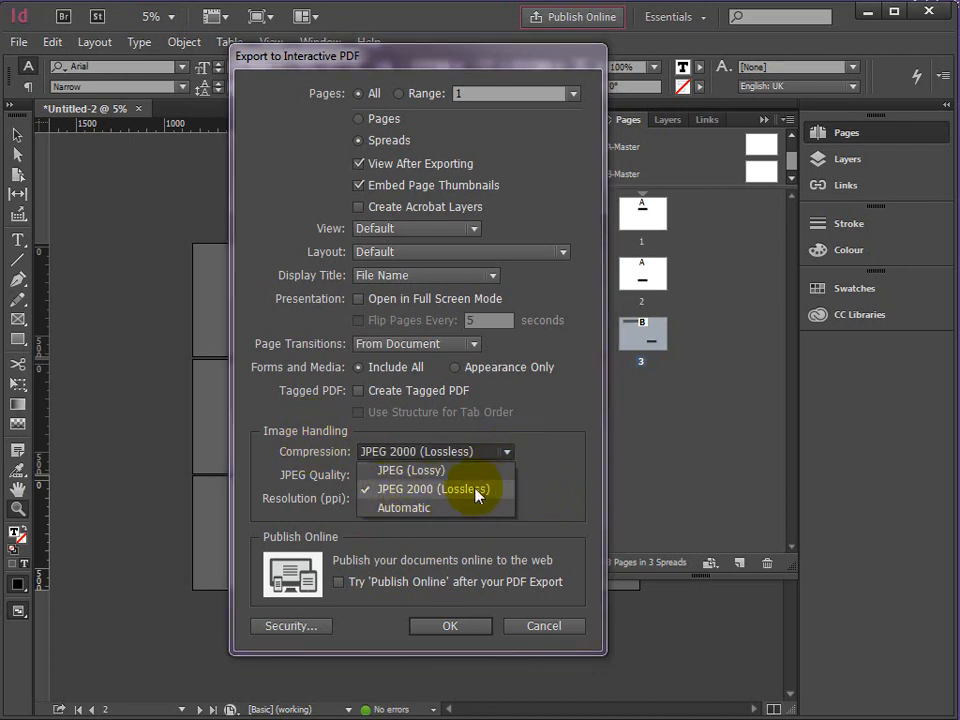
left_click(553, 486)
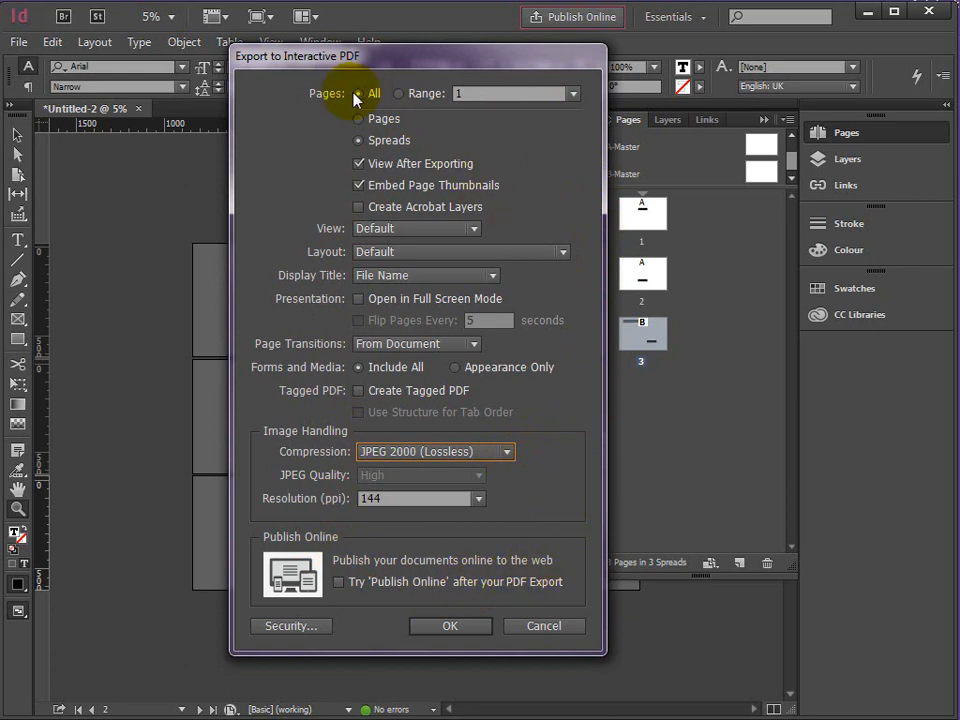
left_click(453, 627)
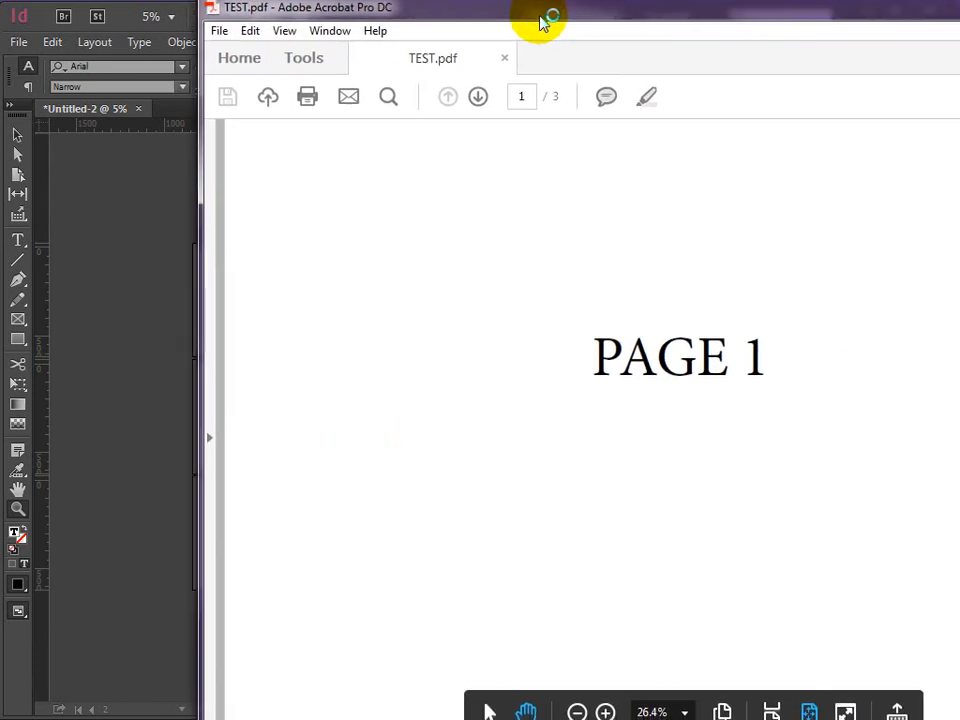
Step: Page through the exported TEST.pdf in Adobe Acrobat from page 1 to page 3 to check each page
left_click_drag(547, 17, 638, 126)
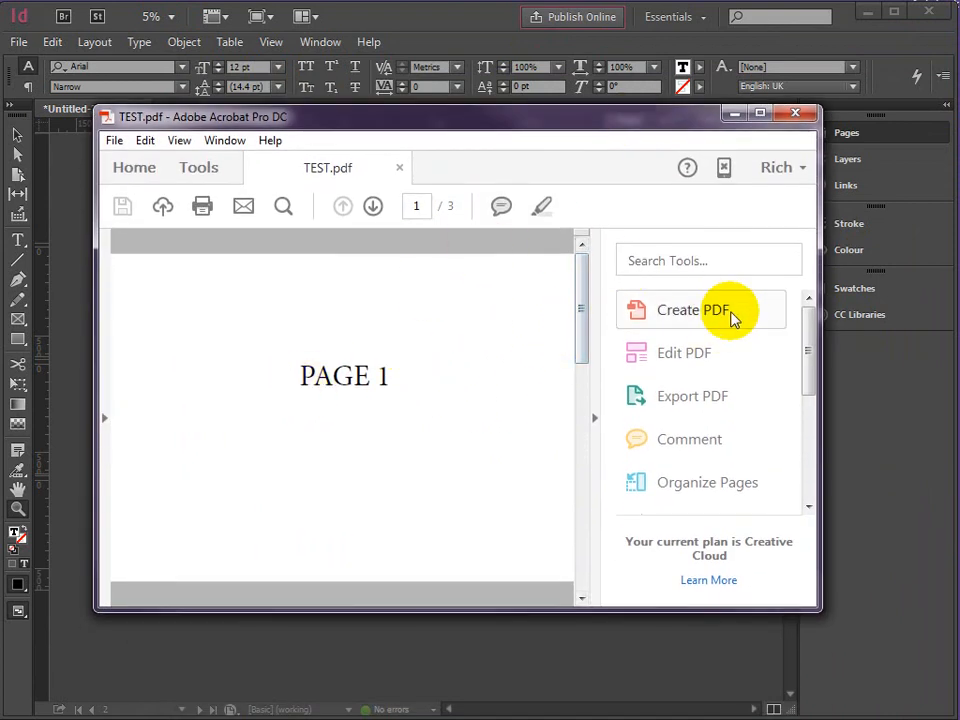
left_click_drag(579, 311, 579, 347)
left_click(576, 564)
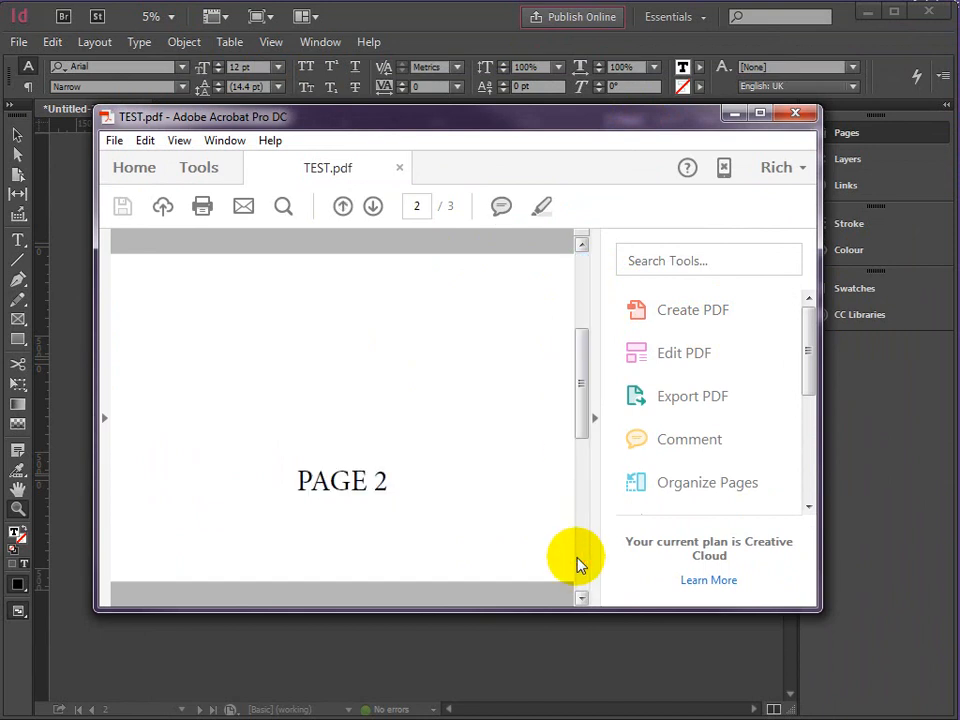
left_click(582, 577)
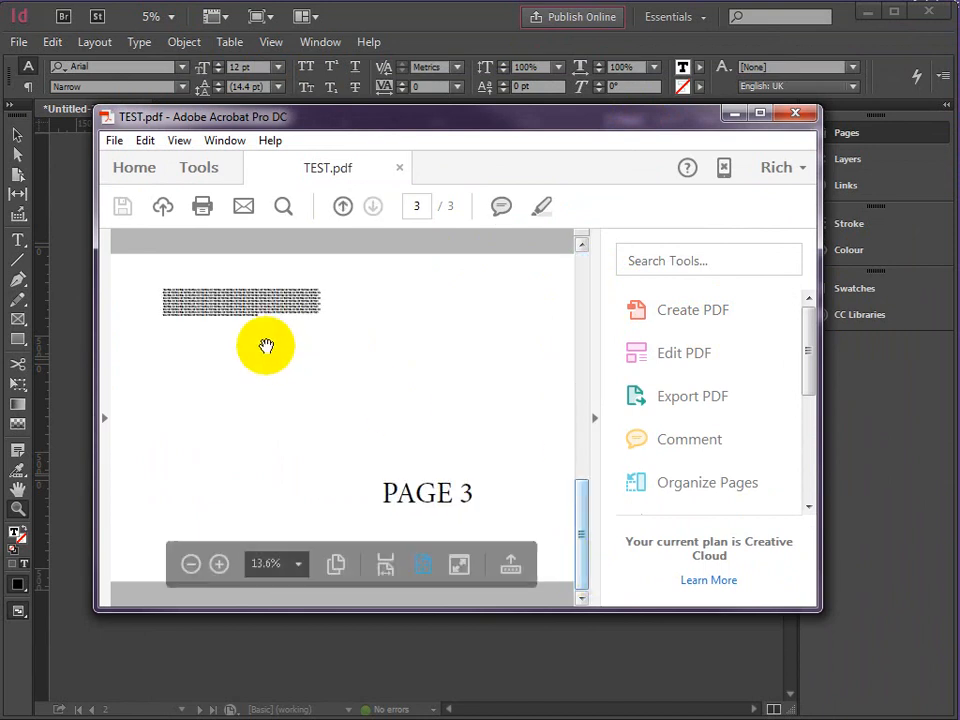
Step: Enlarge the Acrobat window and examine the "TESTING 123" text block on page 3 at 66.7% for legibility
left_click(219, 564)
left_click(219, 550)
left_click(219, 550)
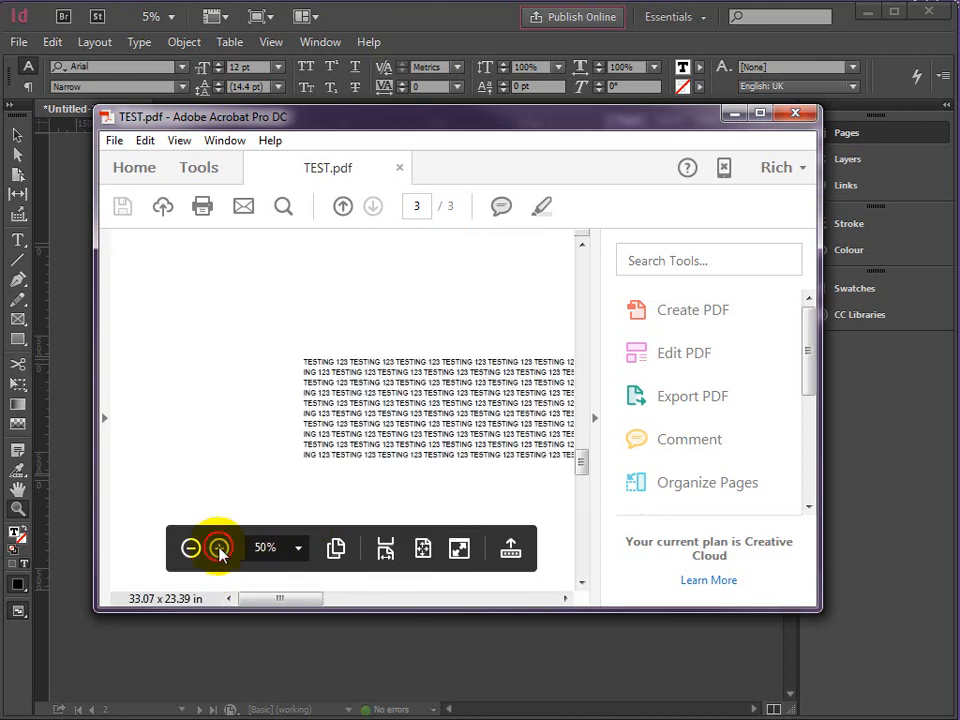
left_click(219, 550)
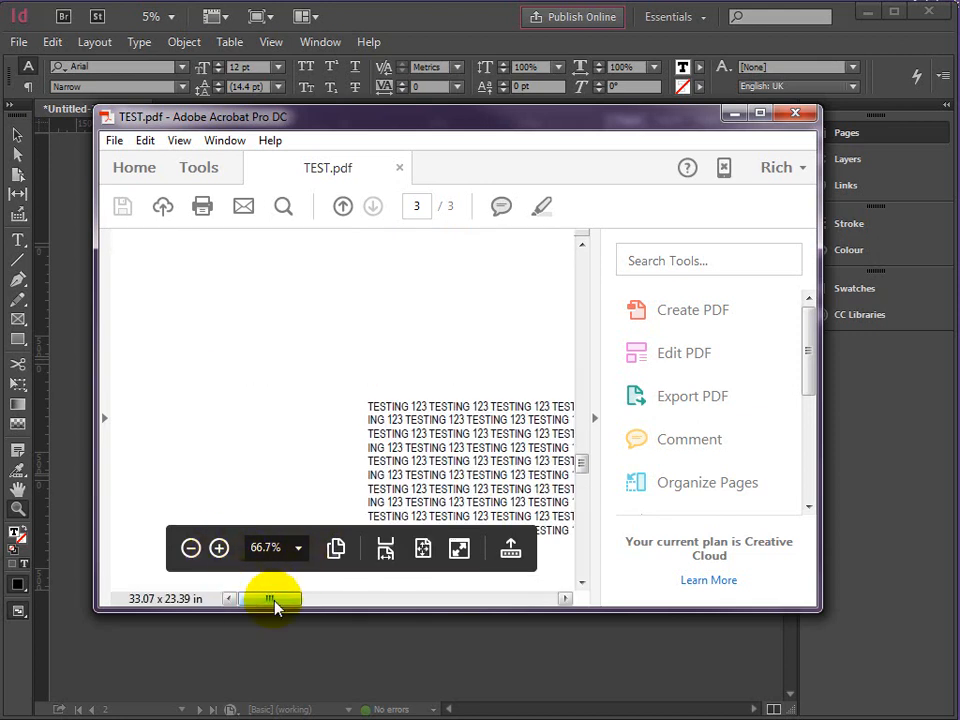
left_click_drag(279, 607, 300, 606)
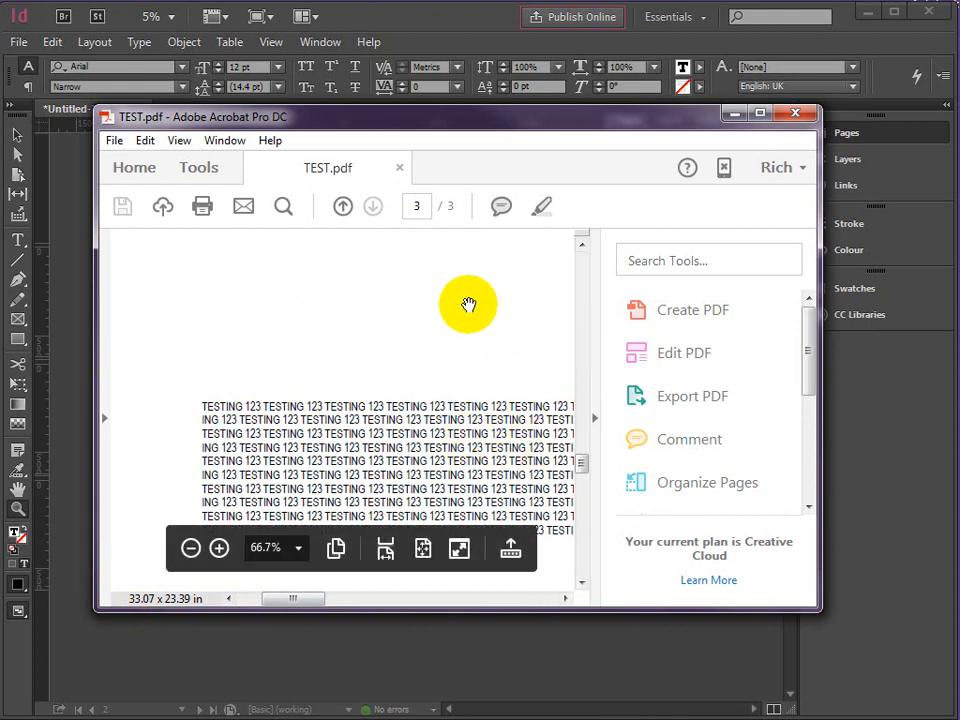
left_click_drag(812, 611, 902, 704)
left_click_drag(95, 107, 38, 37)
mouse_move(332, 56)
left_mouse_down()
mouse_move(332, 64)
mouse_move(317, 54)
left_mouse_up()
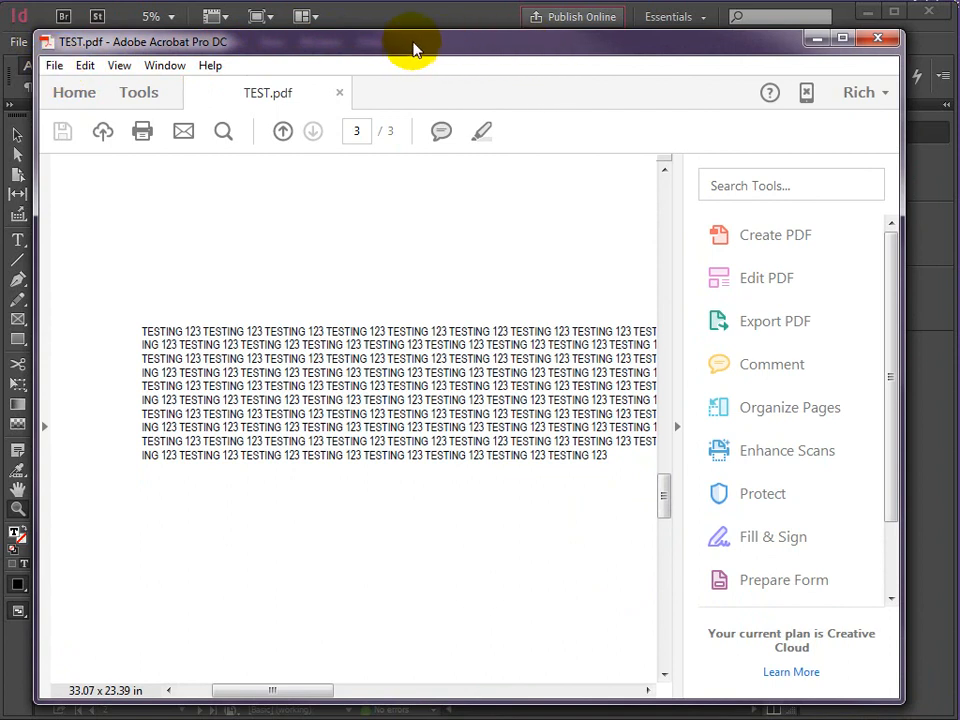
left_click_drag(408, 50, 425, 51)
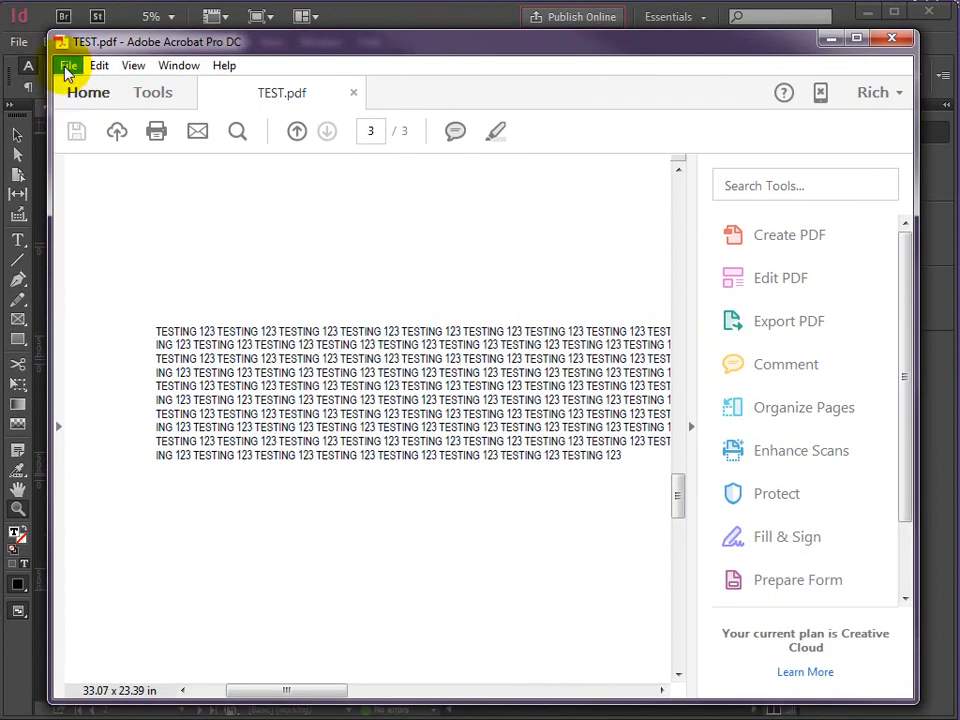
Step: Open the print settings for TEST.pdf and choose Adobe PDF as the printer
left_click(68, 68)
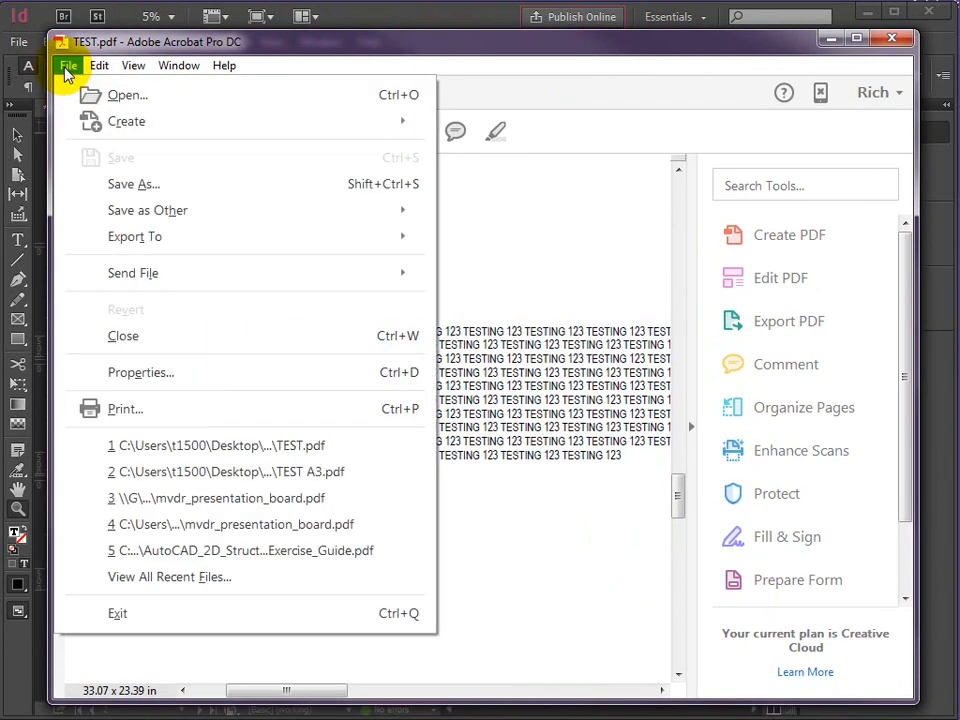
left_click(125, 412)
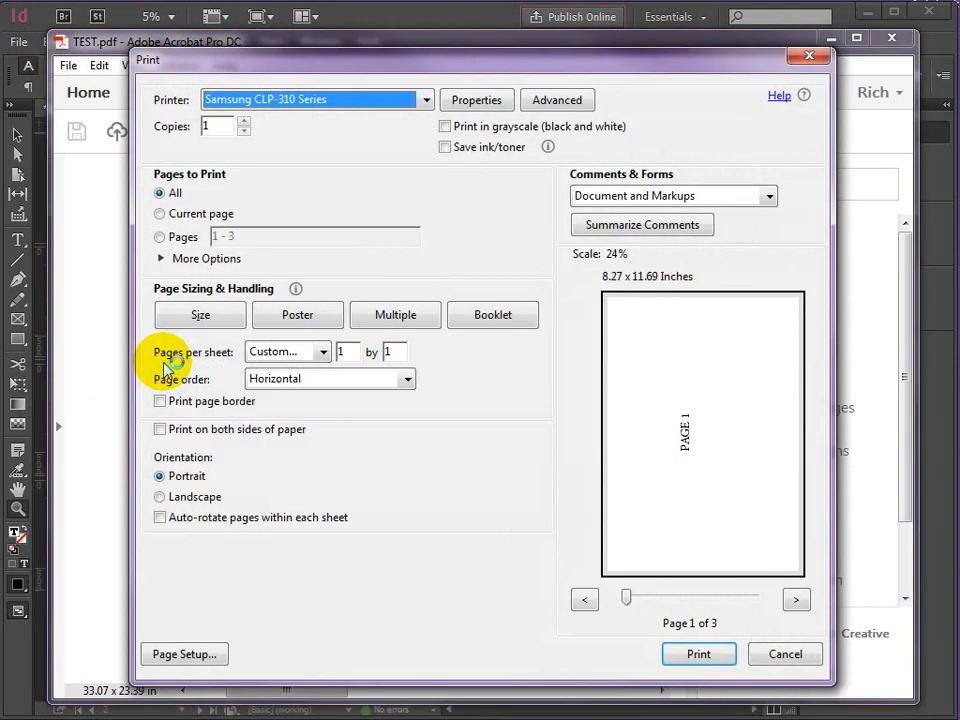
left_click(424, 102)
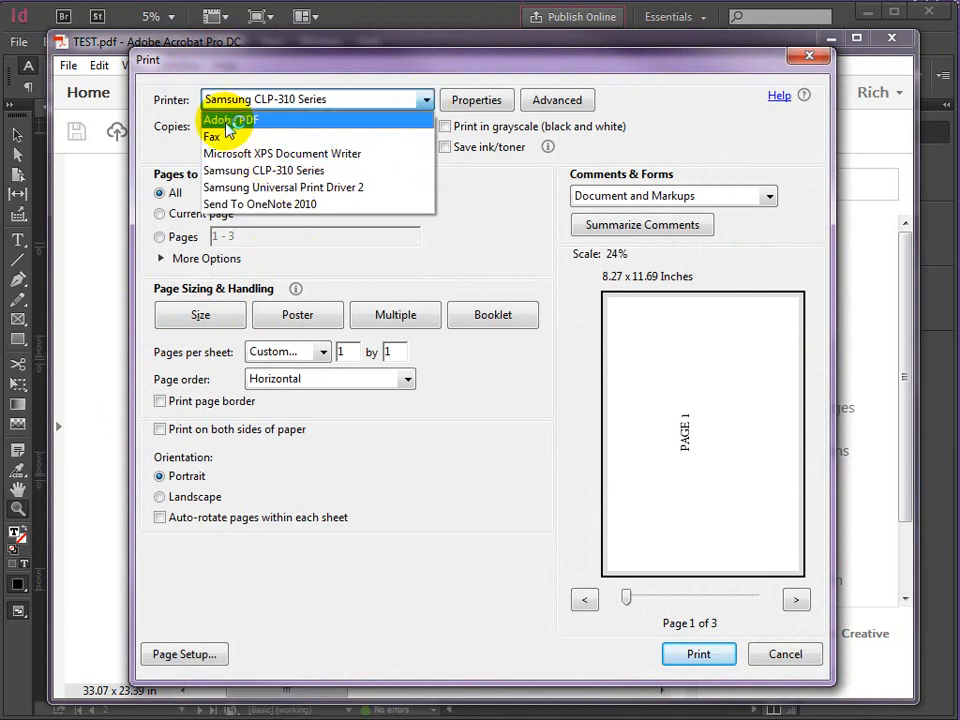
left_click(229, 121)
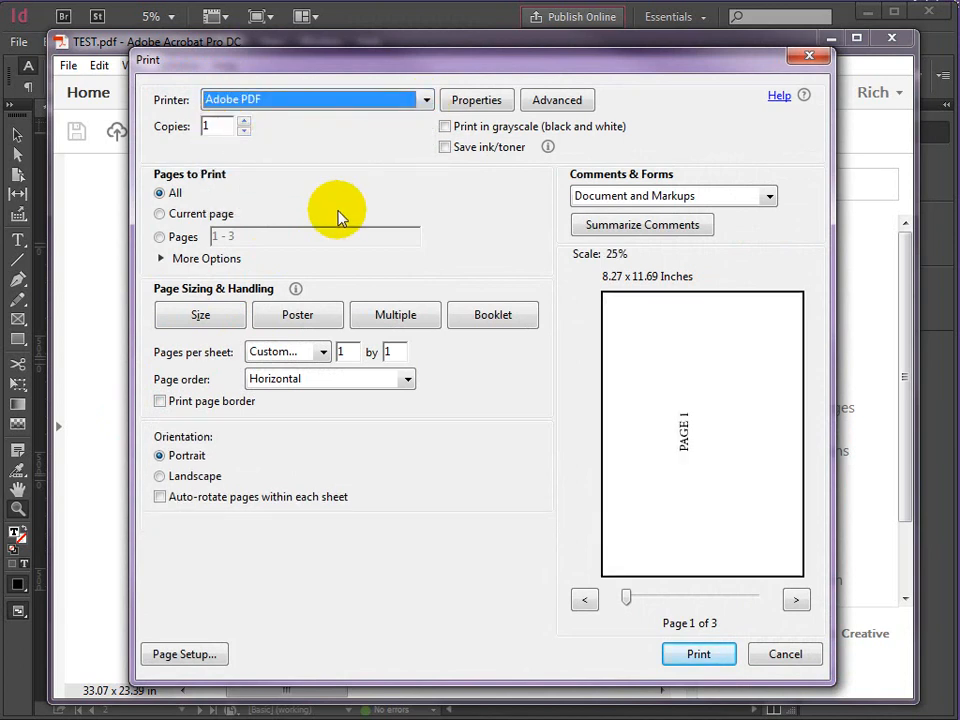
Step: Set the Adobe PDF printer's page size to A3 in its document properties
left_click(477, 101)
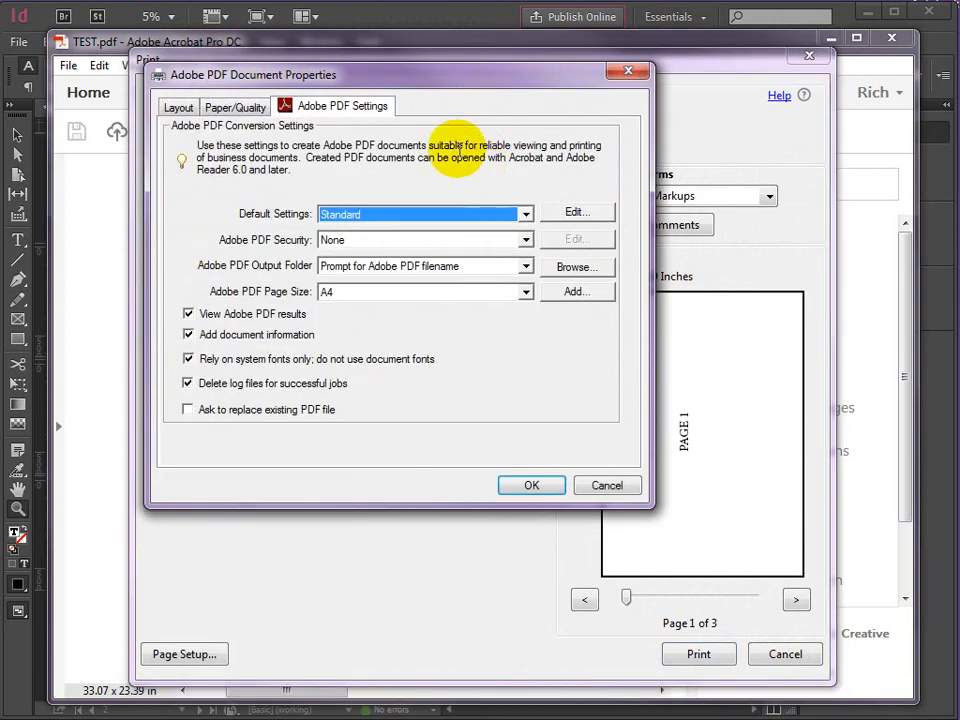
left_click(180, 108)
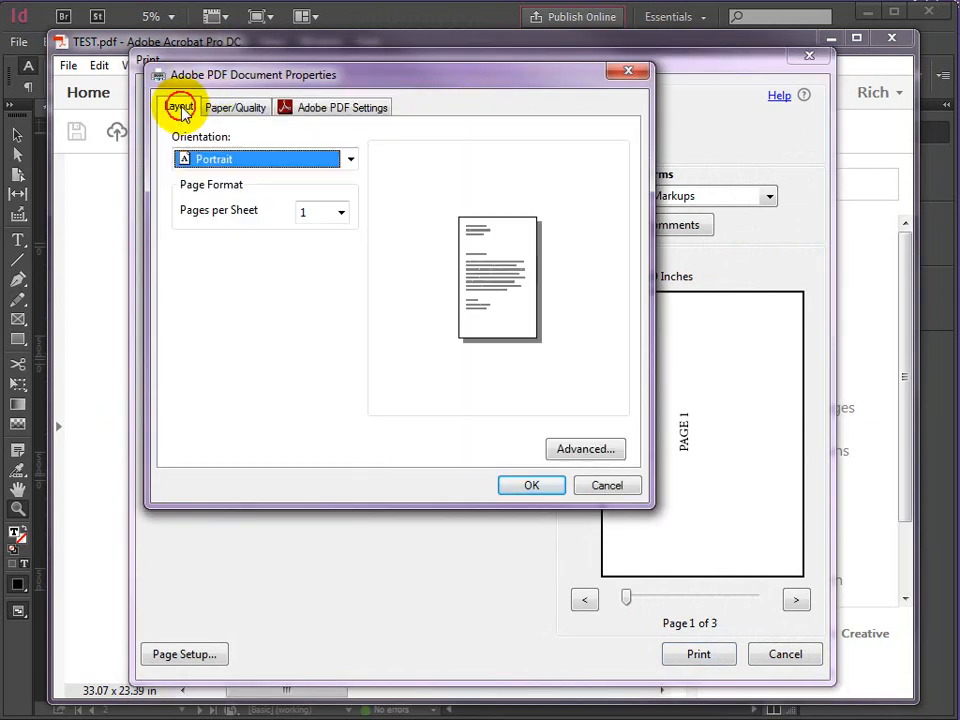
left_click(340, 110)
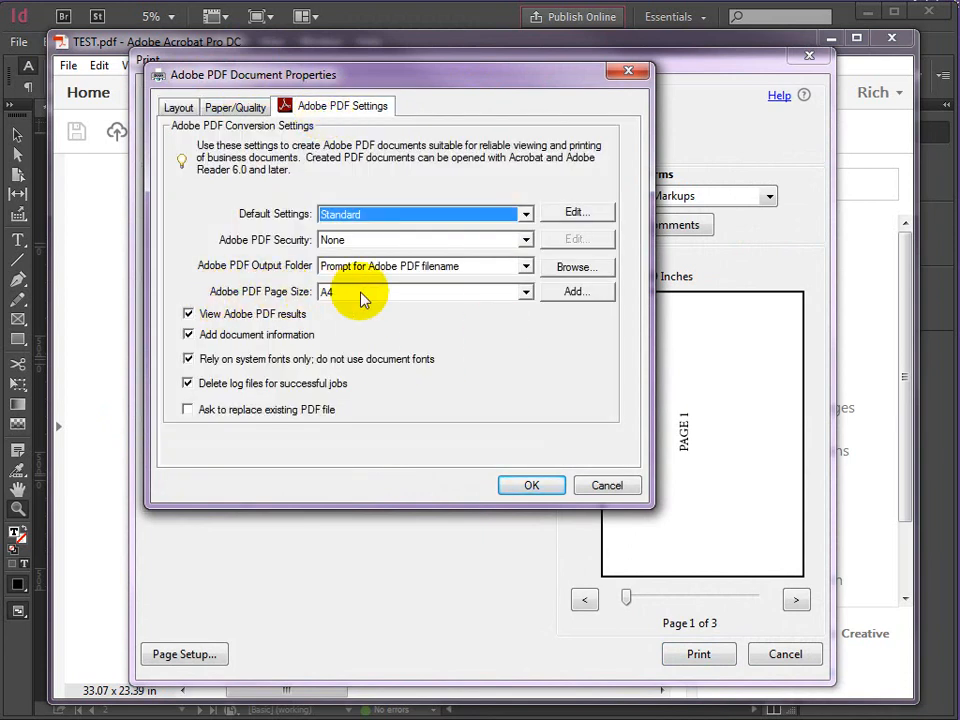
left_click(526, 292)
left_click_drag(531, 343, 531, 318)
left_click(345, 370)
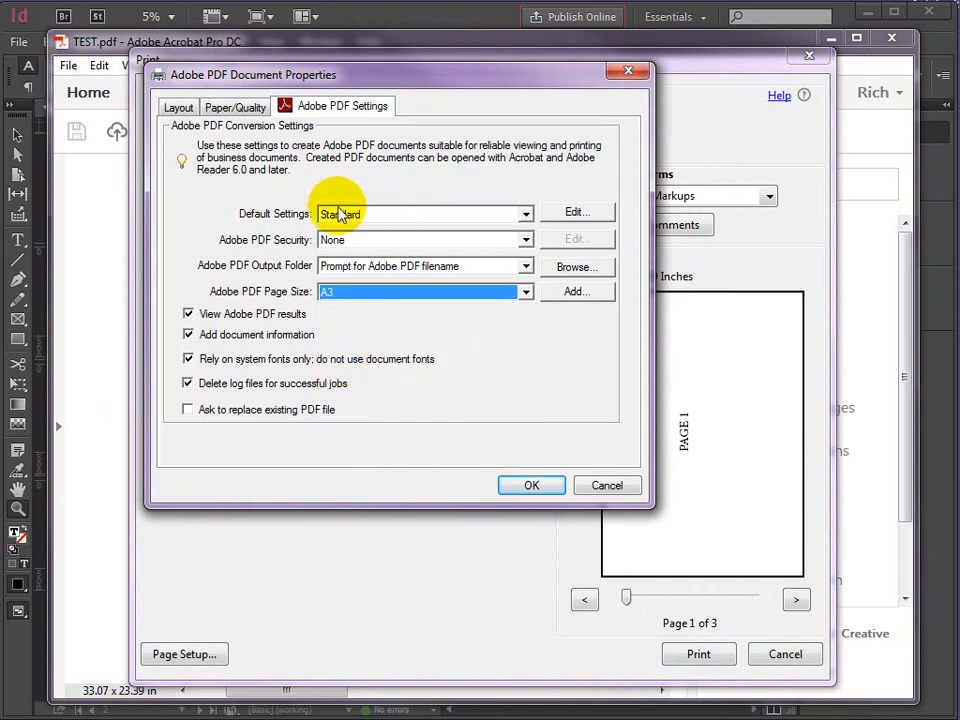
left_click(537, 488)
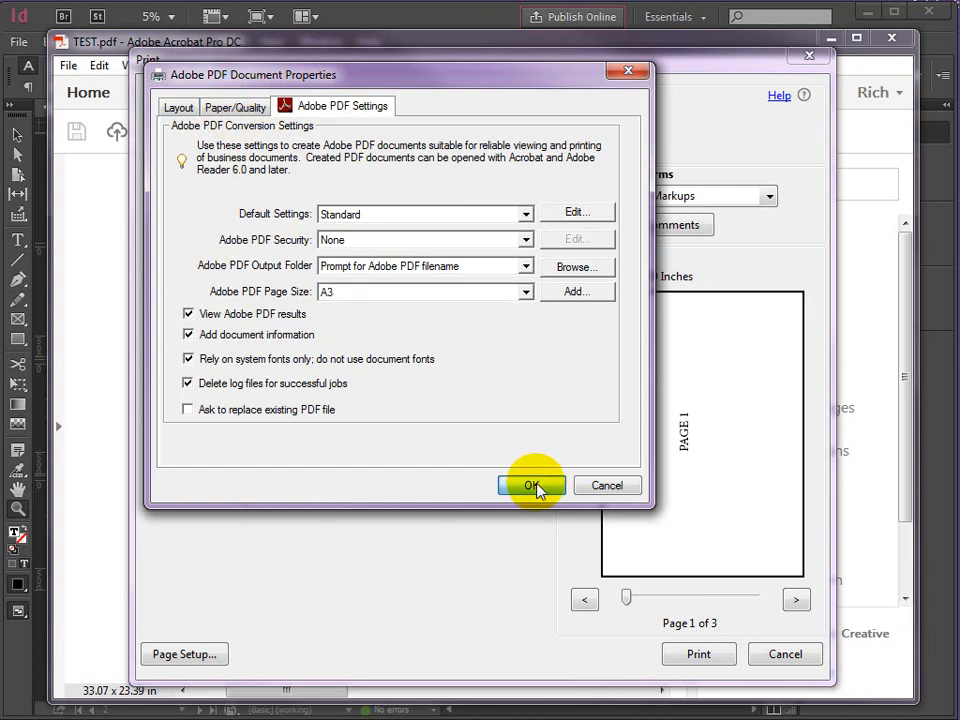
left_click(537, 488)
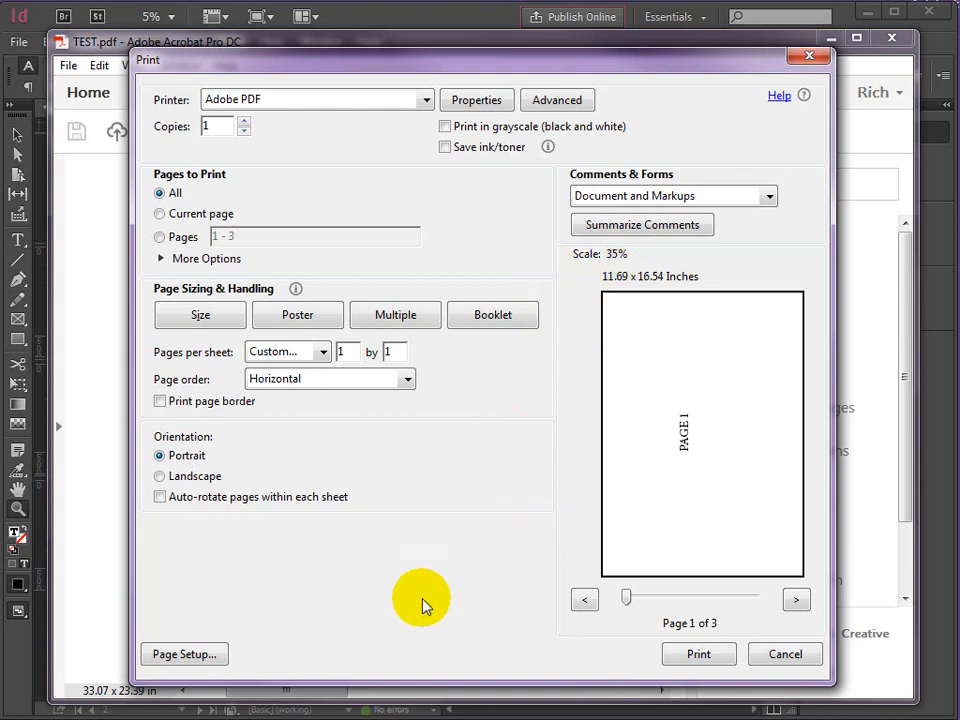
Step: Print all pages of TEST.pdf to a new PDF saved as TEST A3.pdf in the InDesign folder, replacing the existing file
left_click(698, 655)
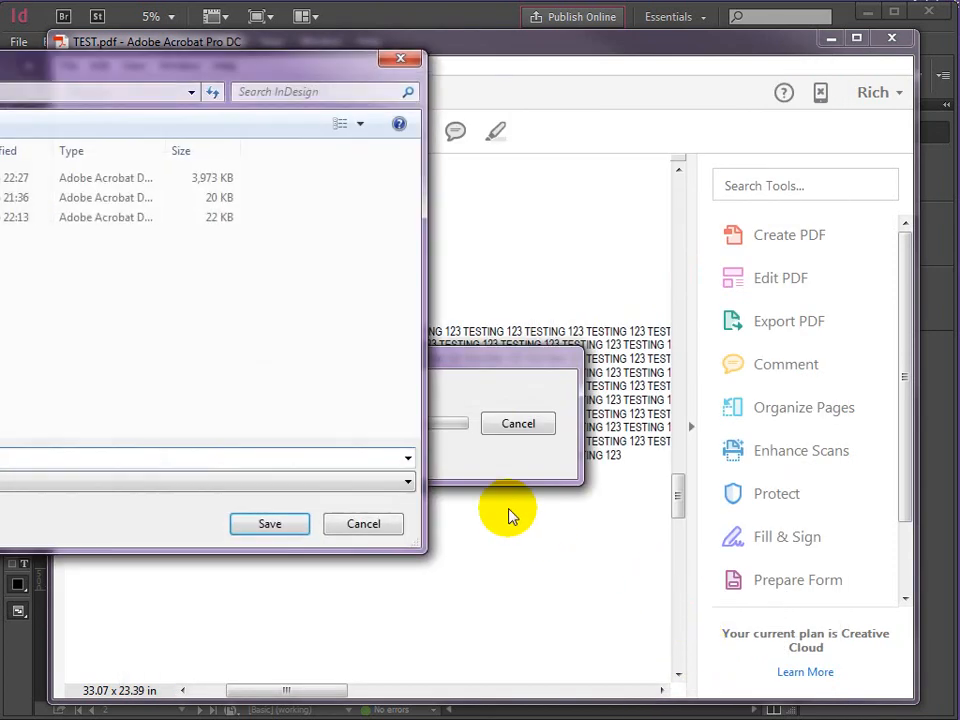
left_click_drag(90, 81, 600, 129)
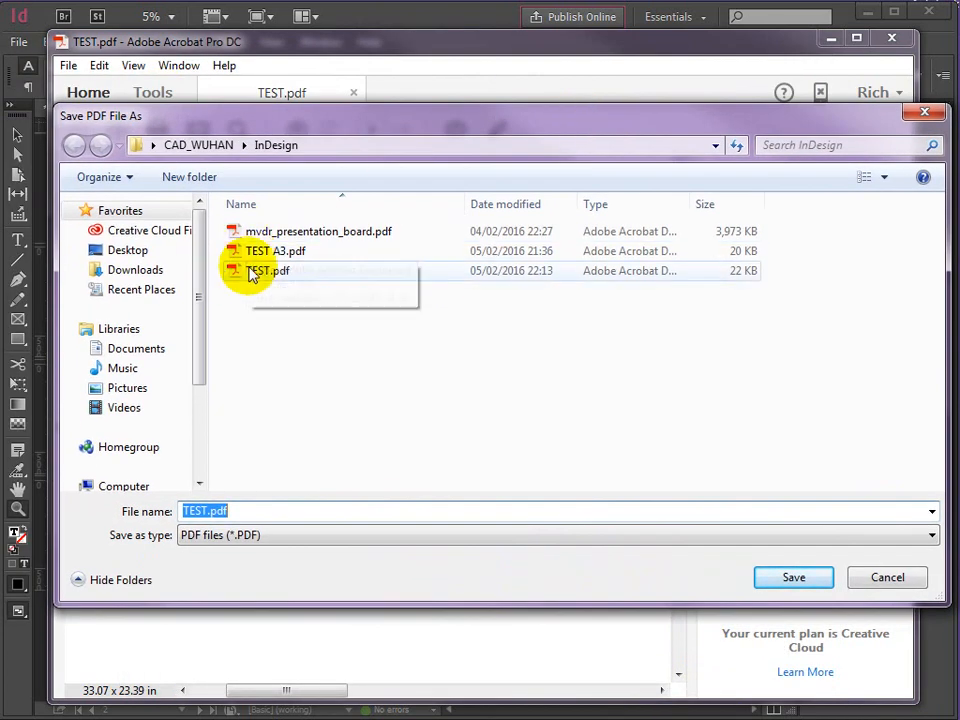
left_click(250, 251)
left_click(794, 579)
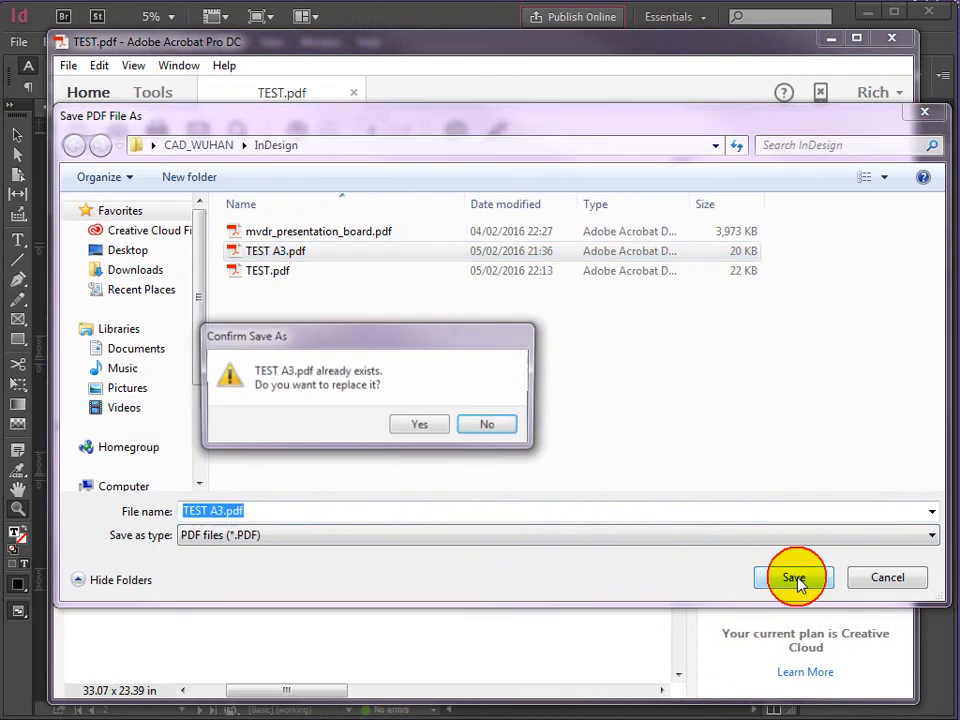
left_click(424, 425)
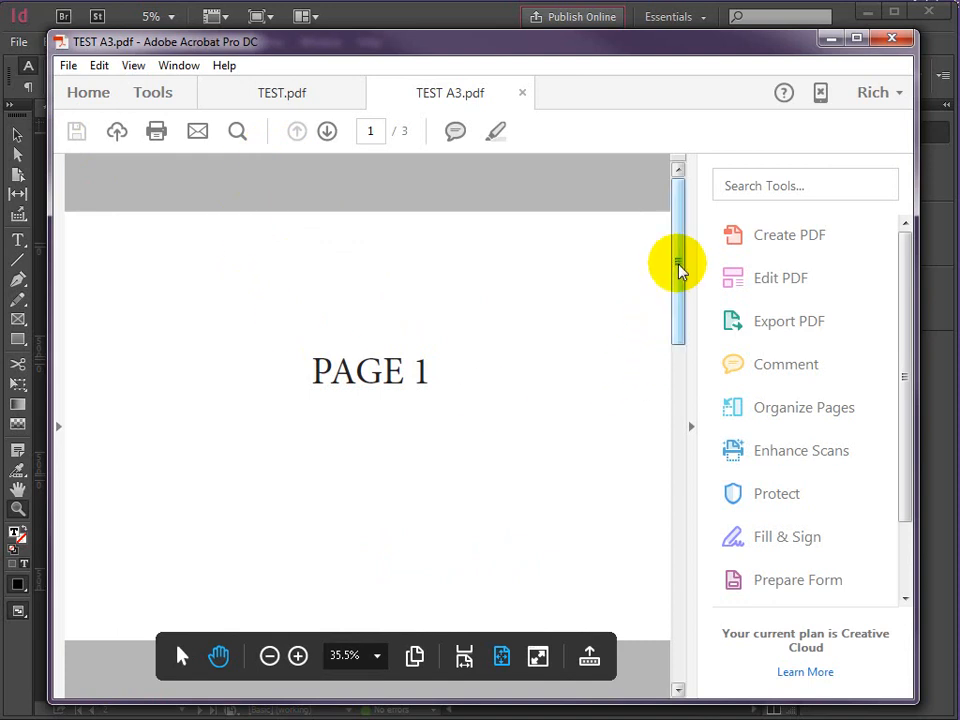
Step: Go to page 3 of TEST A3.pdf and examine the "TESTING 123" text block at up to 200% magnification
left_click_drag(678, 270, 679, 545)
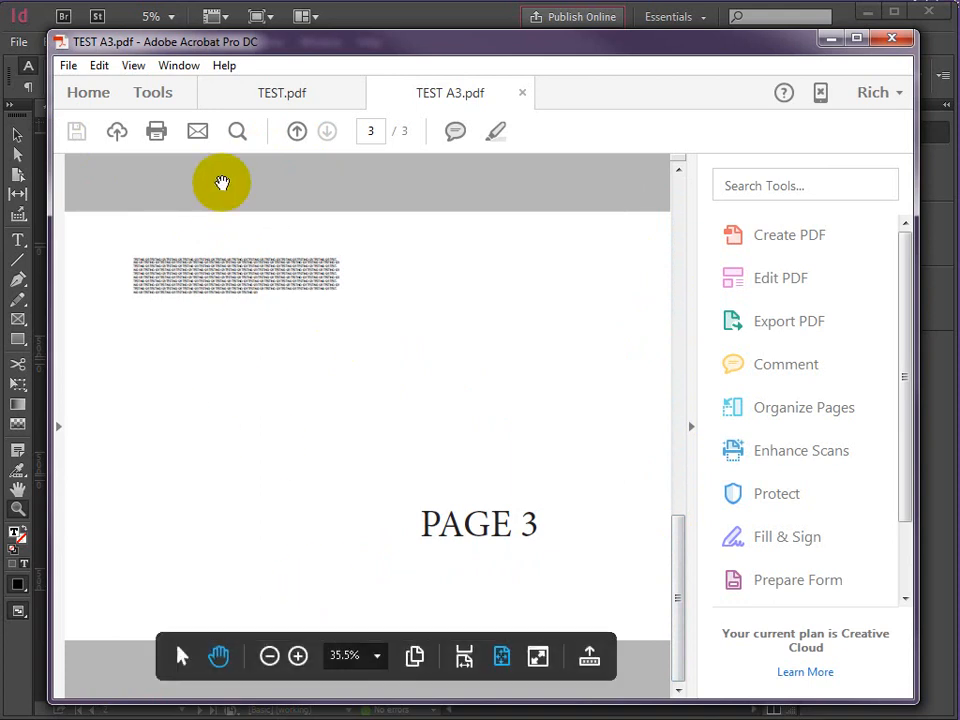
left_click(297, 655)
left_click_drag(677, 466, 693, 494)
left_click(297, 640)
left_click(297, 640)
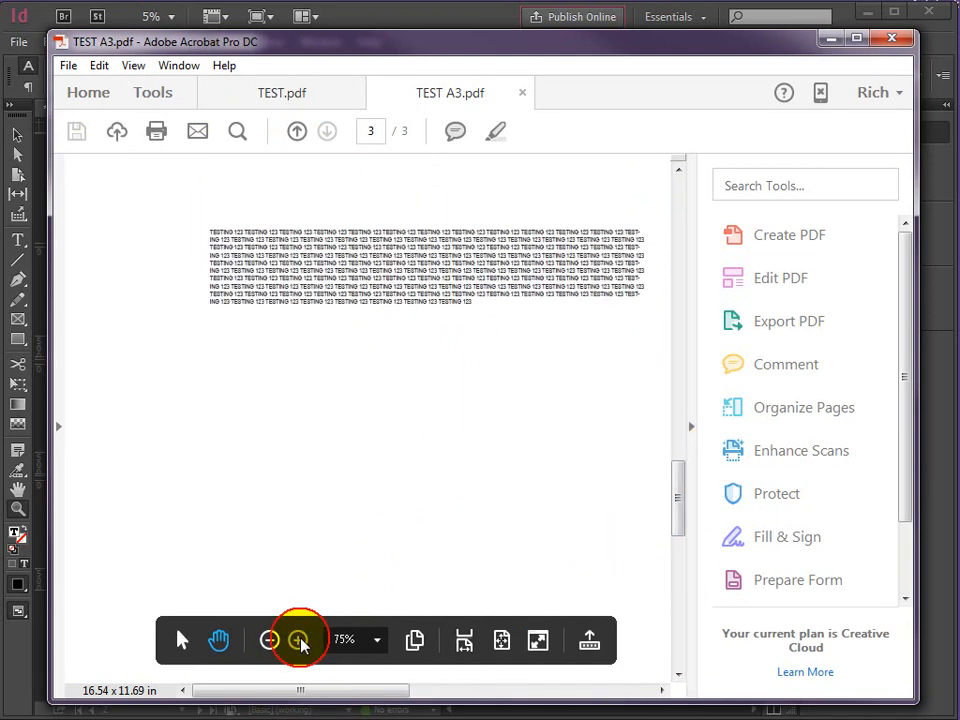
left_click(297, 640)
left_click(299, 641)
left_click(299, 641)
left_click(299, 641)
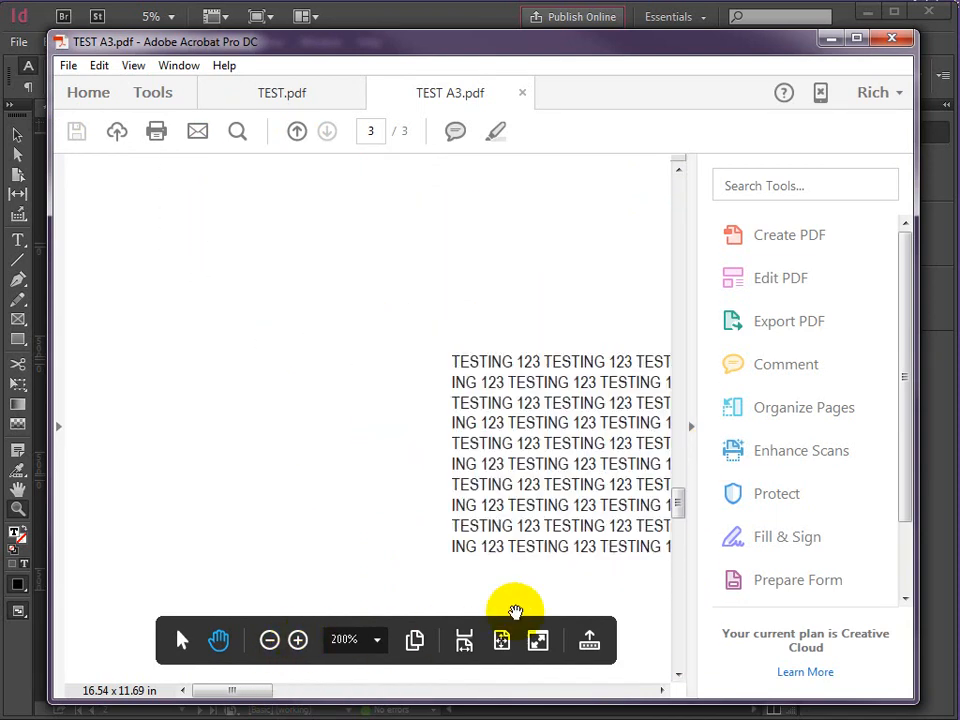
Step: Inspect the start of the "TESTING 123" lines on page 3 at up to 600% to judge the A3 text's legibility
left_click_drag(584, 488, 288, 543)
left_click(298, 641)
left_click(298, 641)
left_click_drag(354, 561, 330, 307)
left_click(298, 640)
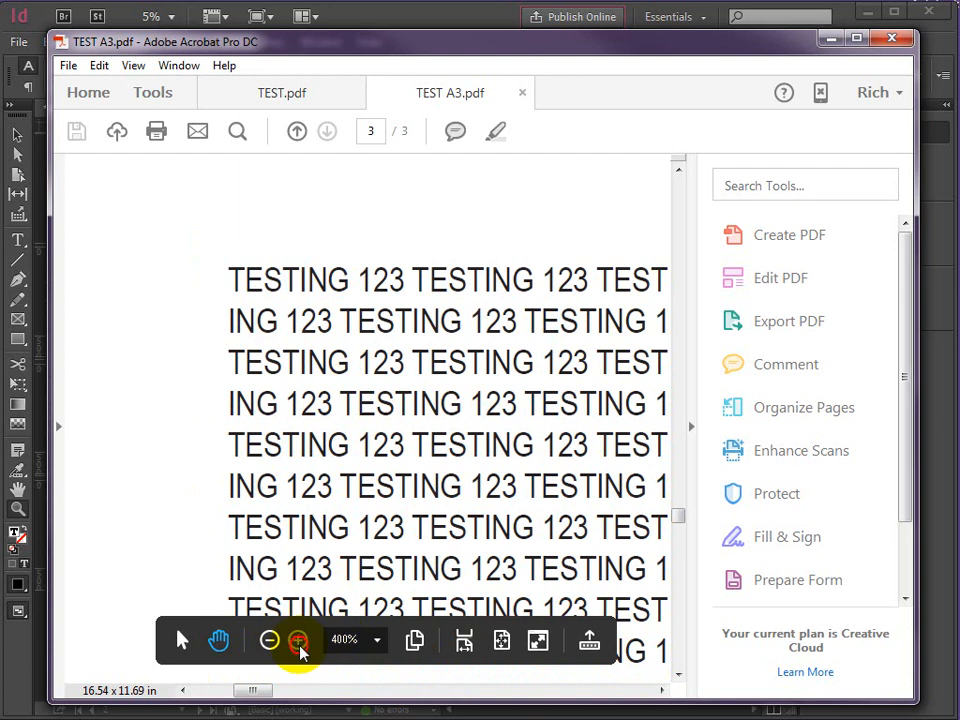
left_click_drag(394, 417, 283, 332)
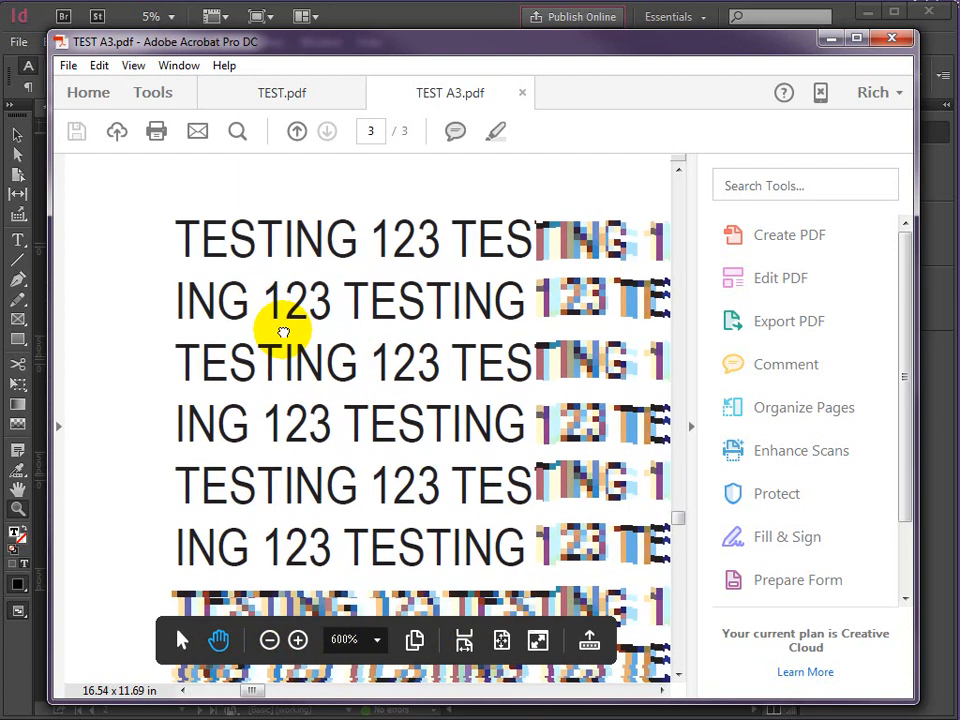